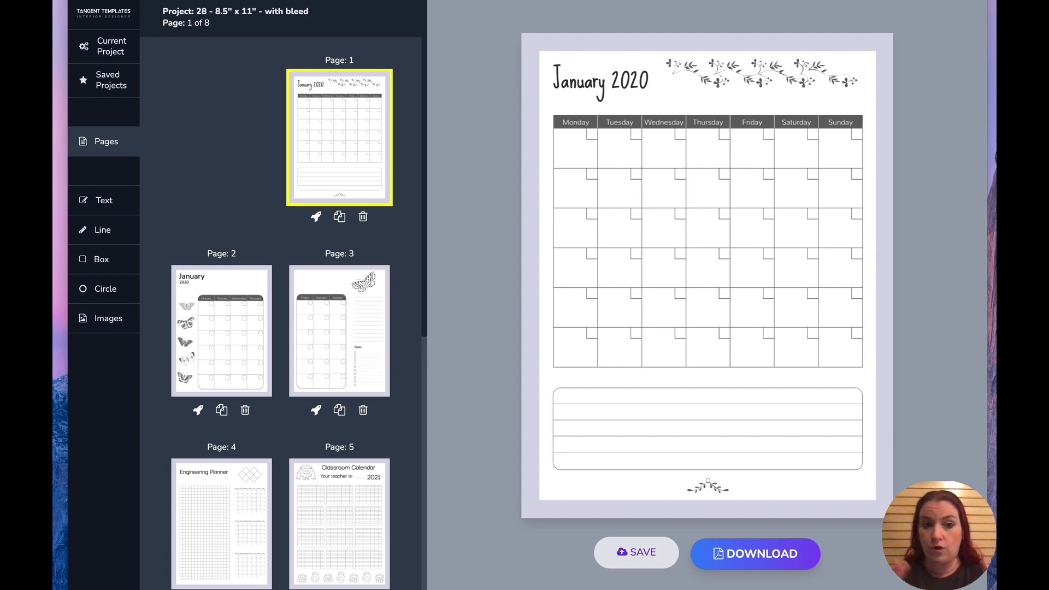
Step: Examine the finished calendar layouts on pages 1, 2 and 3 of the project
click(247, 335)
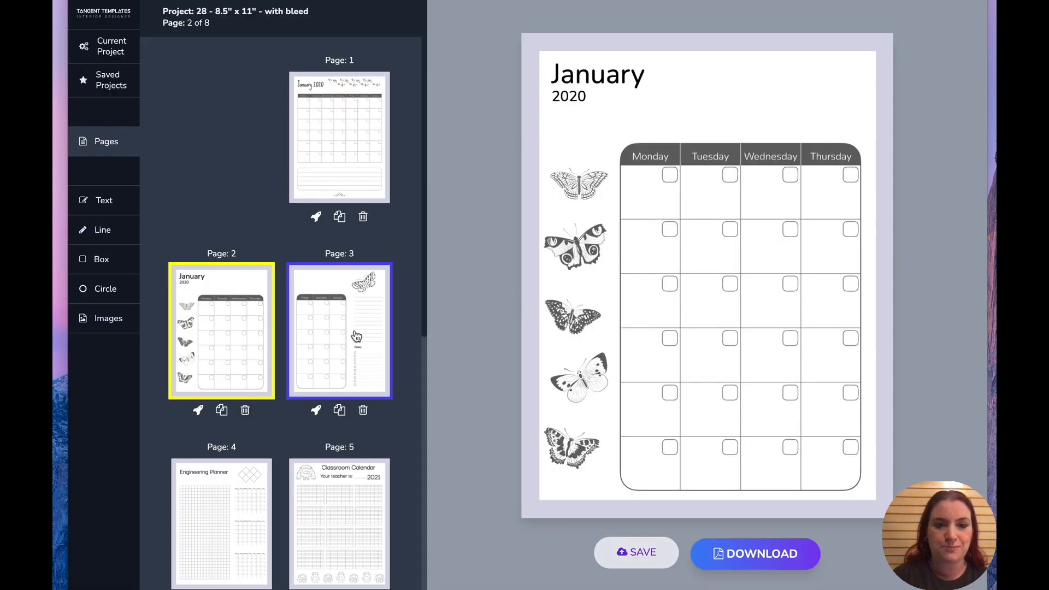
click(355, 329)
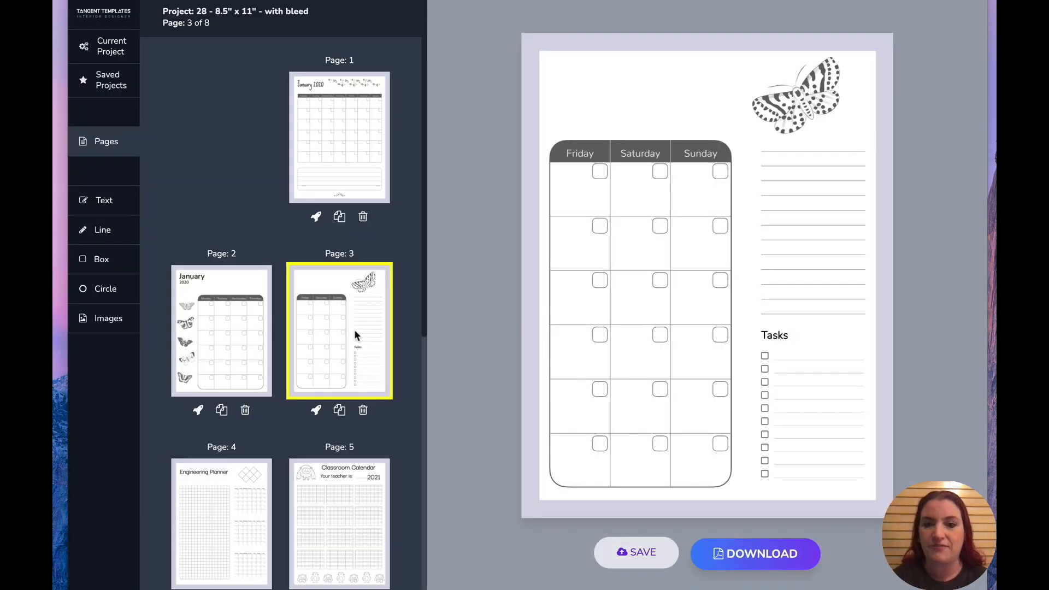
click(247, 350)
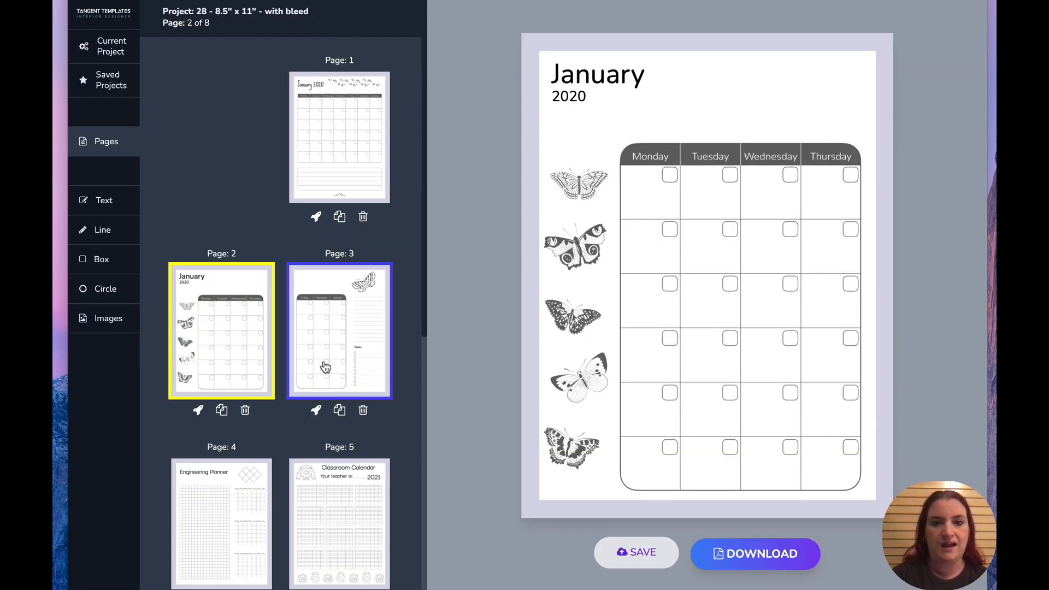
click(325, 365)
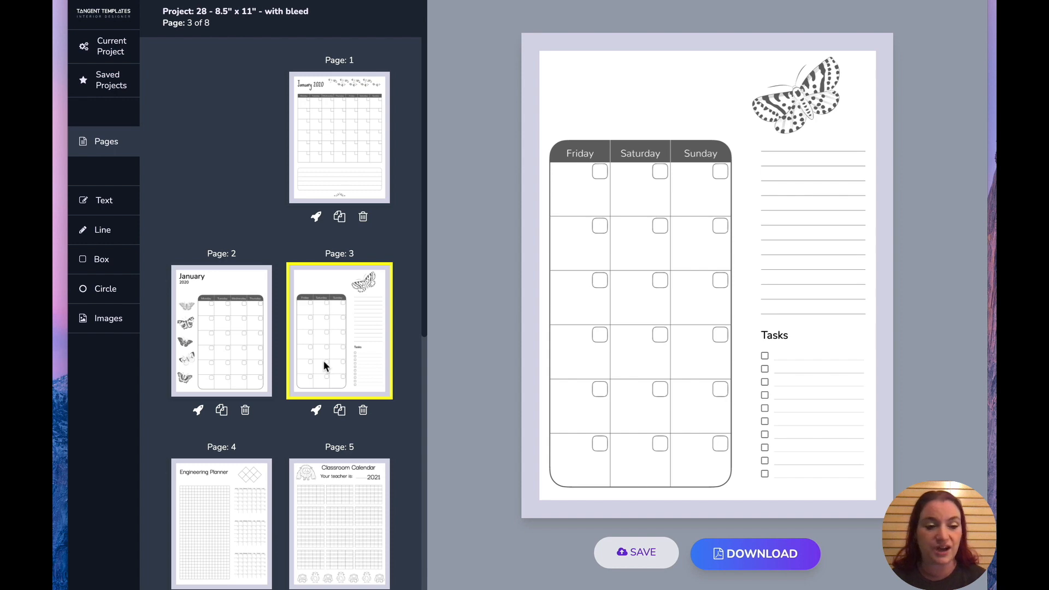
click(328, 159)
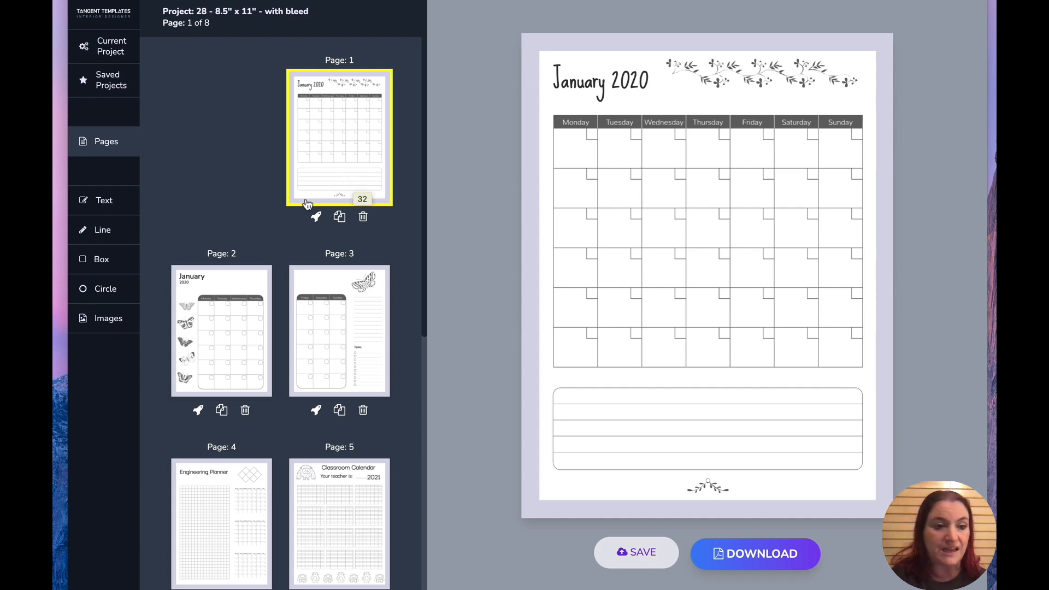
Step: Select blank page 8 and open the Calendars image collection
scroll(237, 492, down, 6)
click(239, 555)
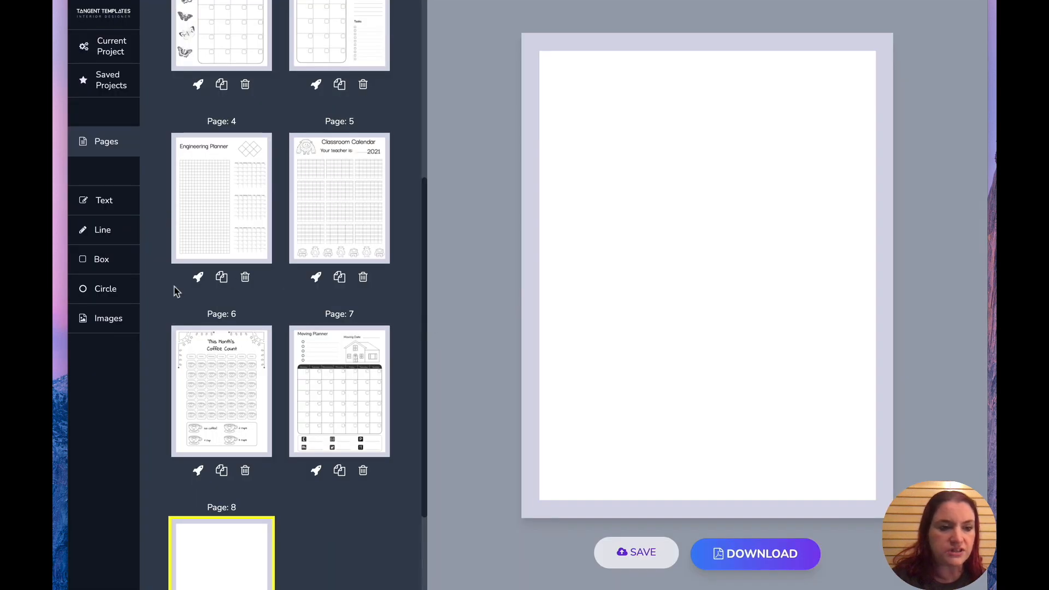
click(98, 328)
scroll(289, 143, down, 10)
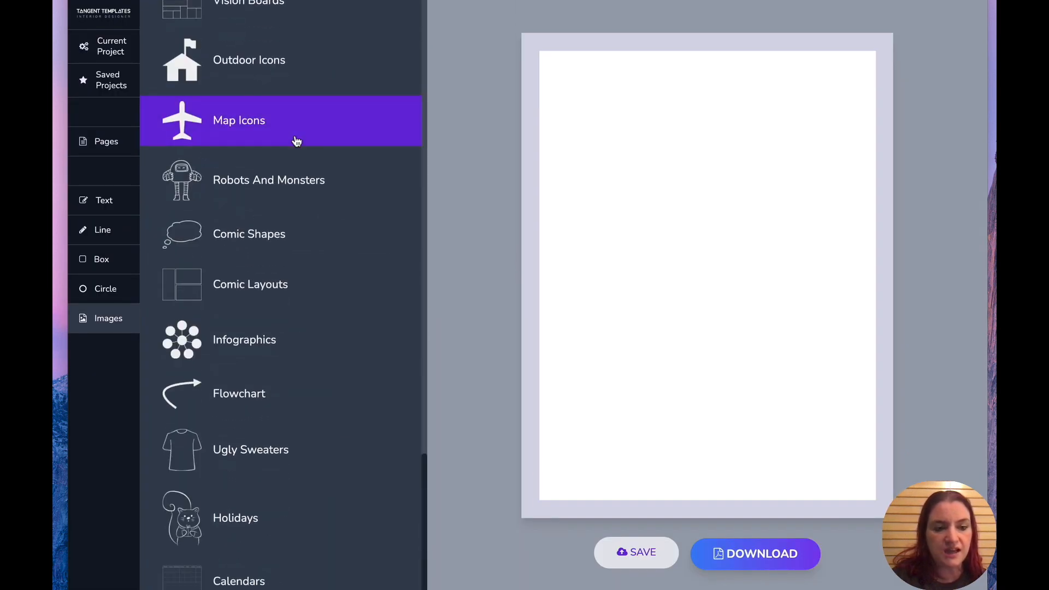
click(316, 582)
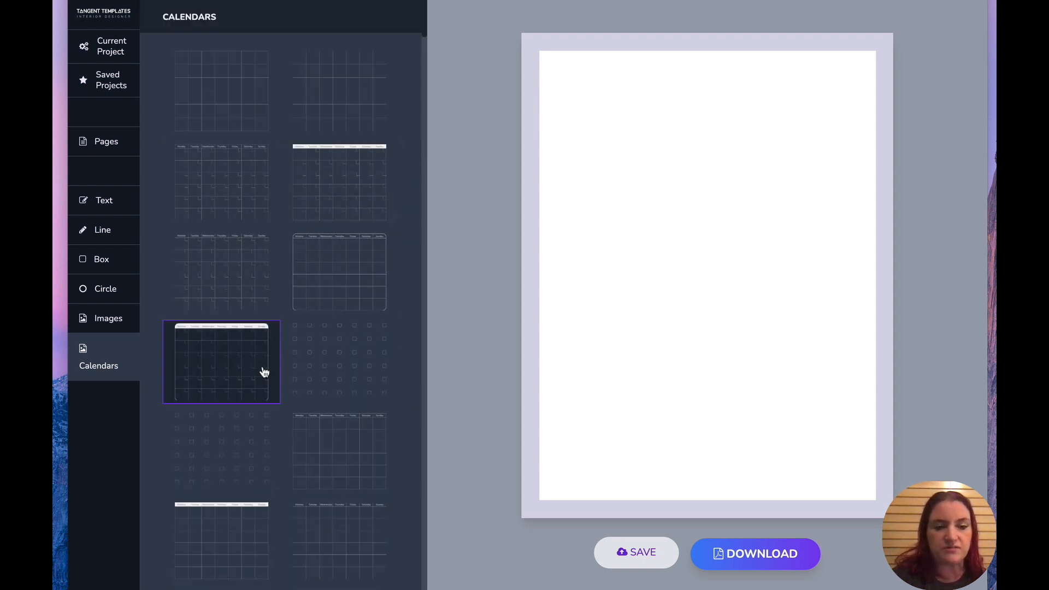
Step: Try the rounded Monday-to-Sunday calendar with a dark header and date boxes at about 6.67" by 5.50", and delete it
scroll(334, 438, down, 1)
click(332, 435)
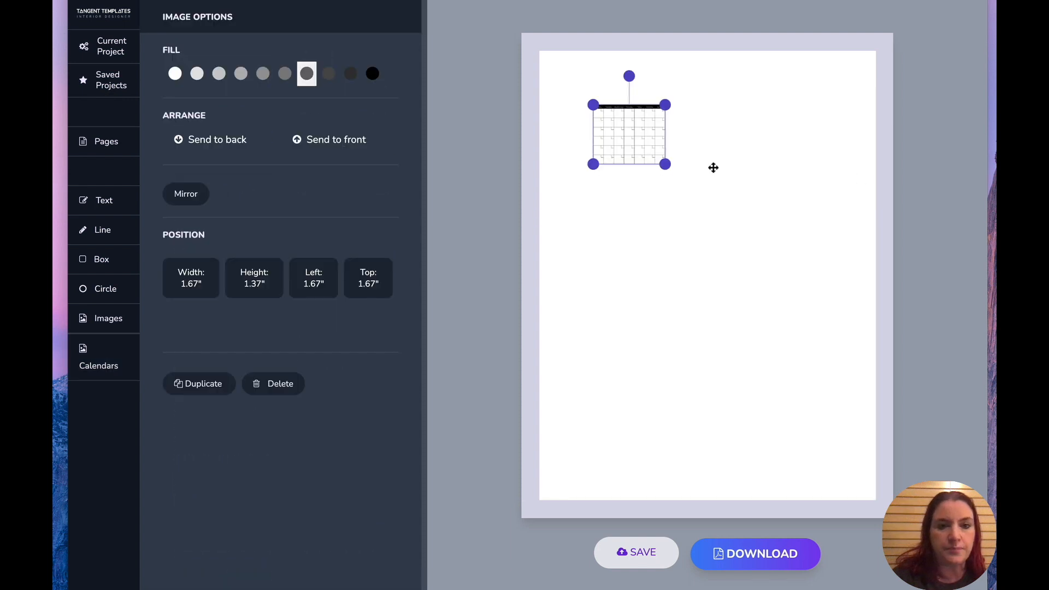
drag(825, 355, 845, 374)
mouse_move(728, 197)
mouse_down()
mouse_move(683, 217)
mouse_move(719, 201)
mouse_up()
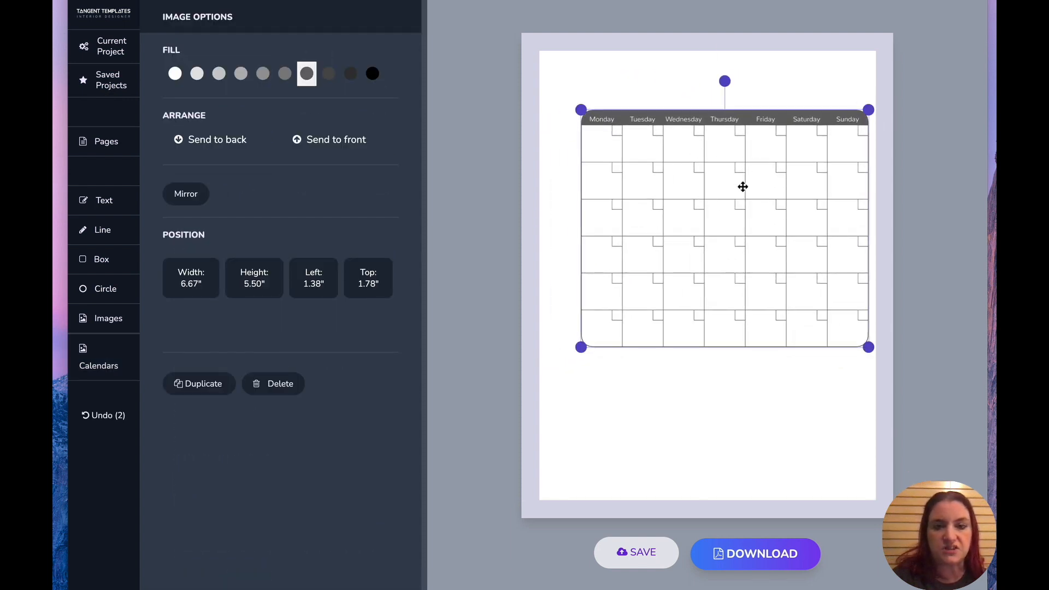
key(Delete)
Step: Insert the square-cornered Monday-to-Sunday calendar with a dark header and empty cells, scaled to about 7.05" by 5.75" across the page
click(112, 339)
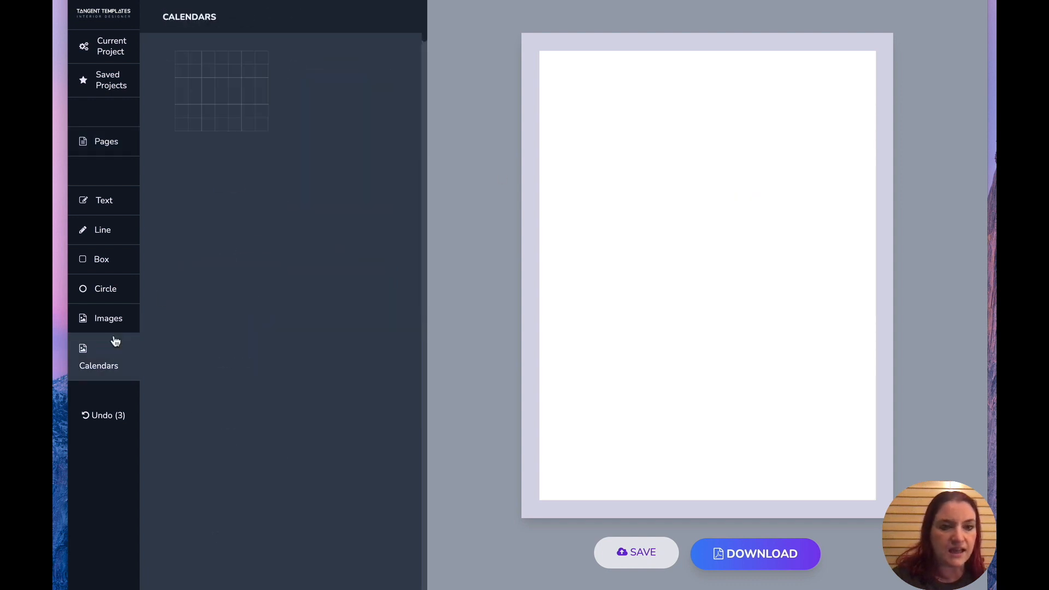
scroll(258, 225, down, 3)
click(271, 239)
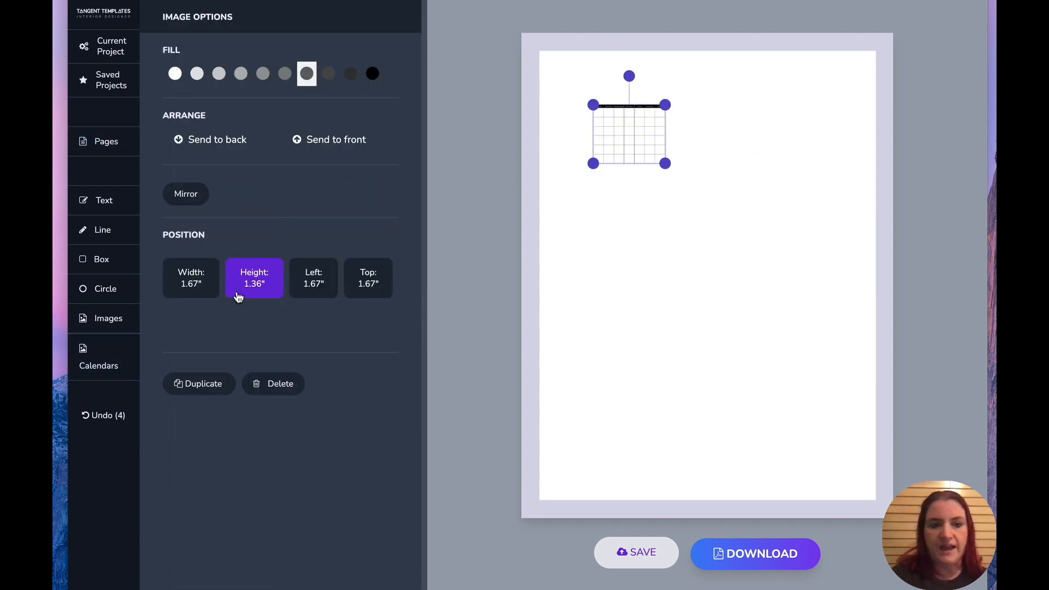
drag(664, 165, 821, 322)
drag(751, 257, 729, 269)
drag(817, 317, 871, 412)
drag(767, 288, 741, 296)
drag(876, 390, 847, 371)
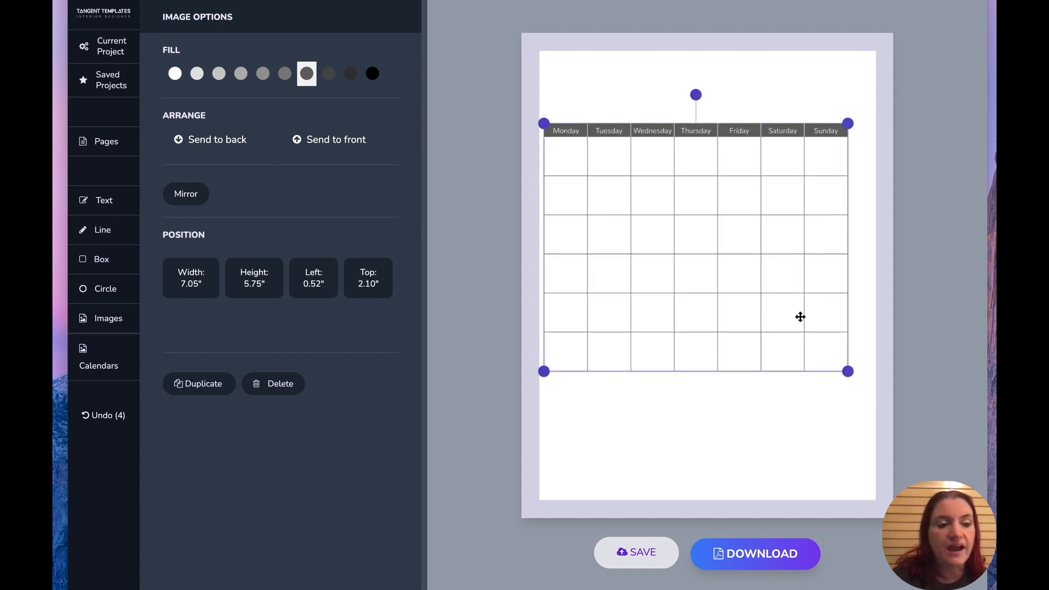
Step: Overlay the grid of rounded date boxes, scaled to about 6.29" by 4.80", in the upper-right corners of the calendar's day cells
click(111, 354)
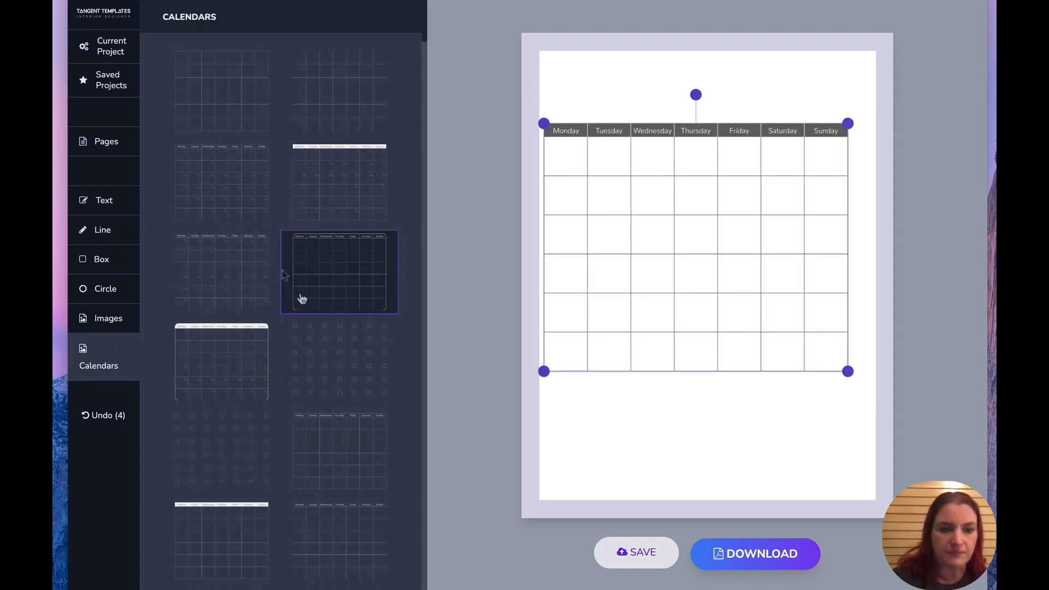
click(320, 330)
drag(604, 106, 596, 141)
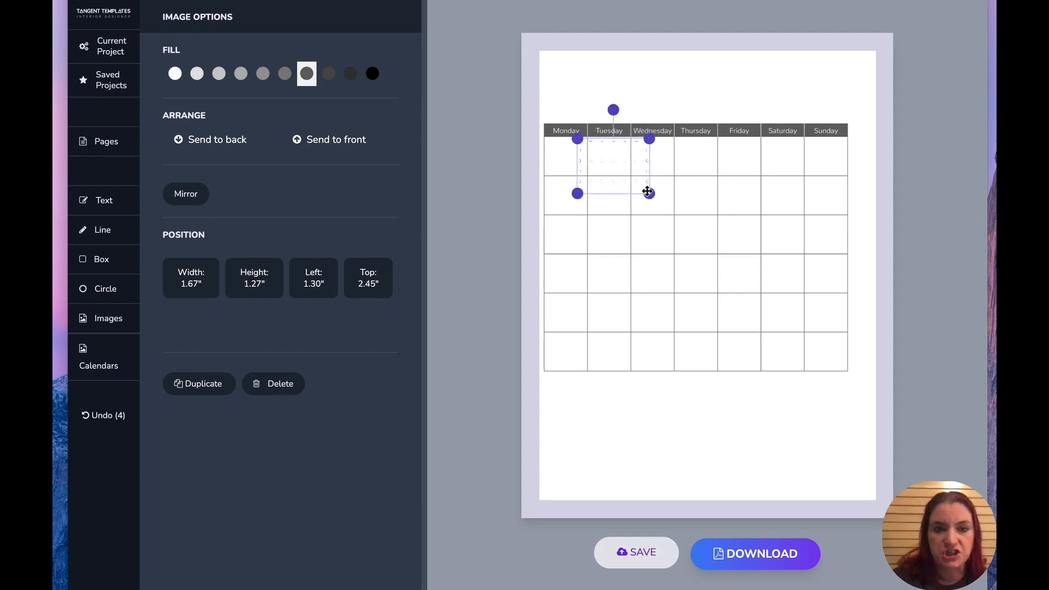
drag(650, 194, 814, 382)
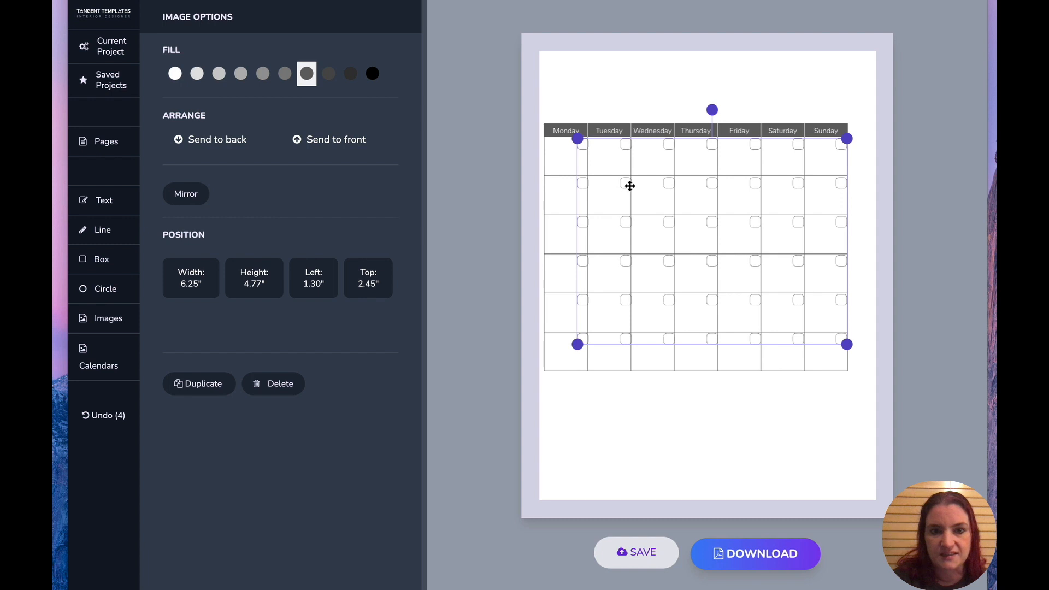
drag(626, 185, 624, 185)
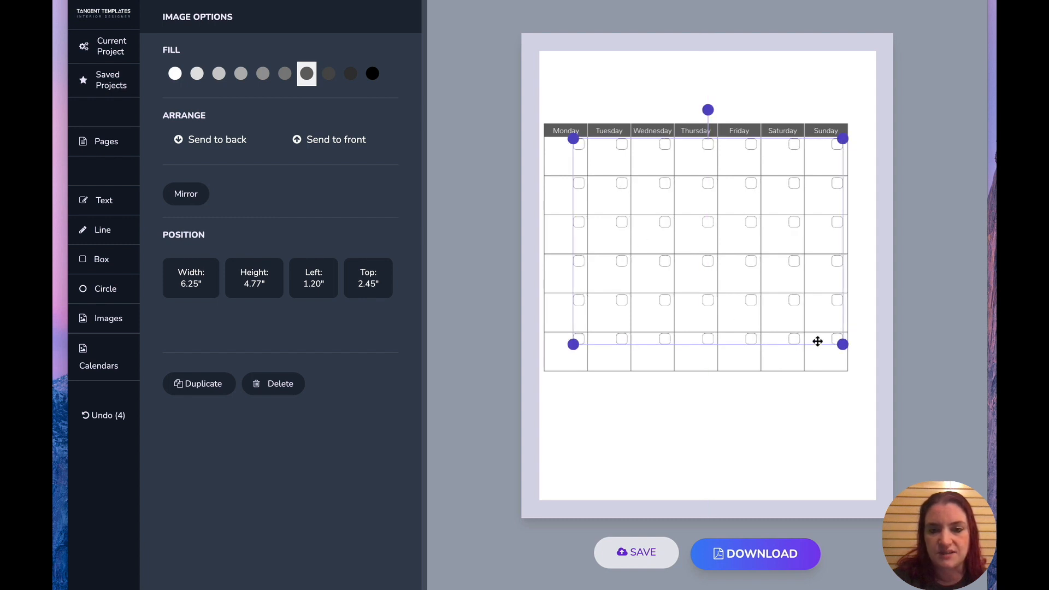
drag(844, 347, 846, 348)
click(840, 404)
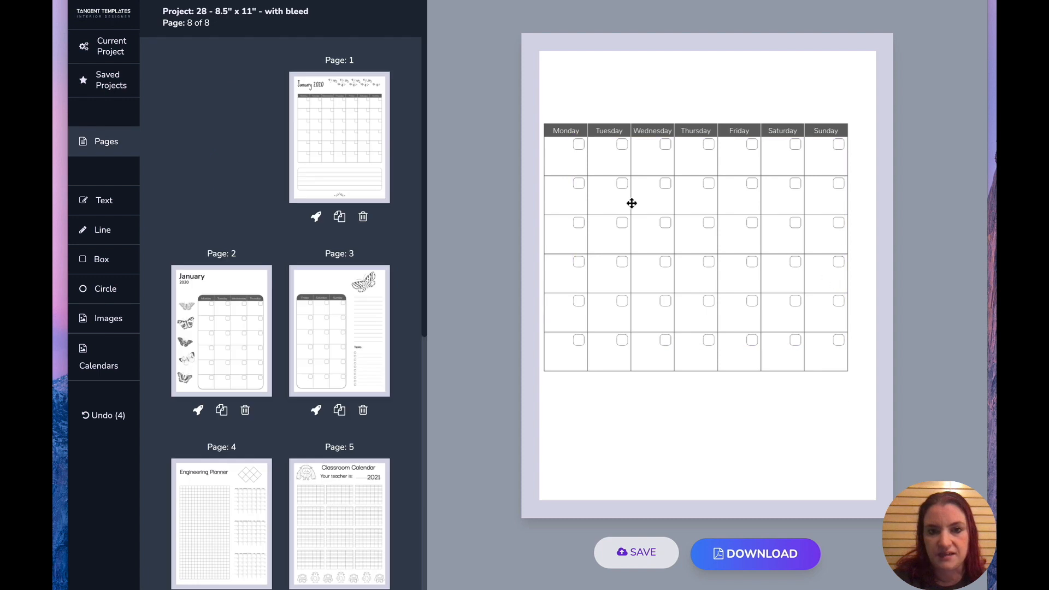
Step: Move the date boxes to the upper-left corners of the day cells, and finally to their lower-left corners
drag(578, 185, 553, 184)
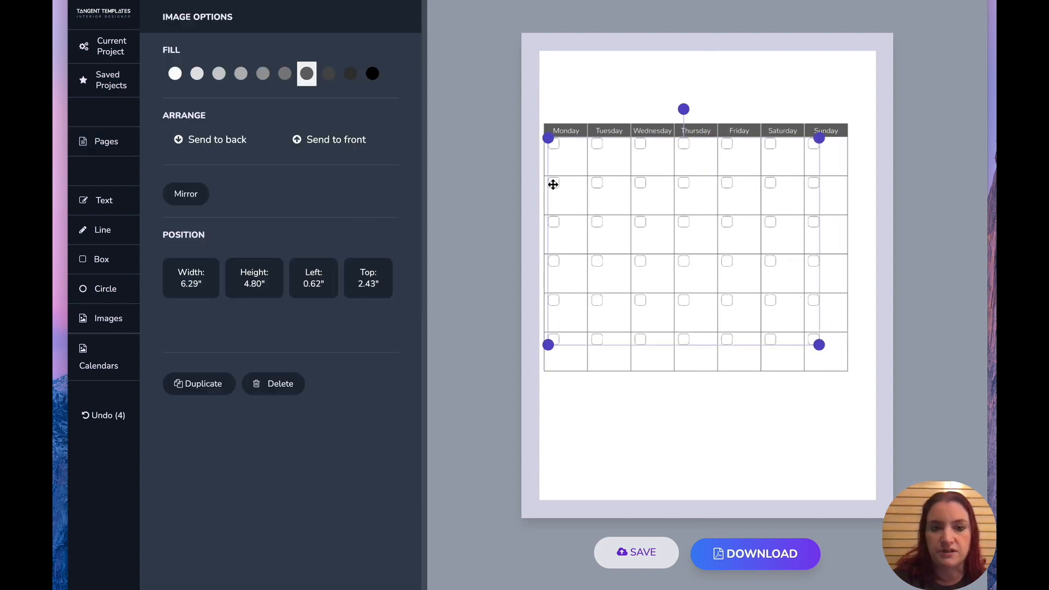
click(605, 384)
click(555, 341)
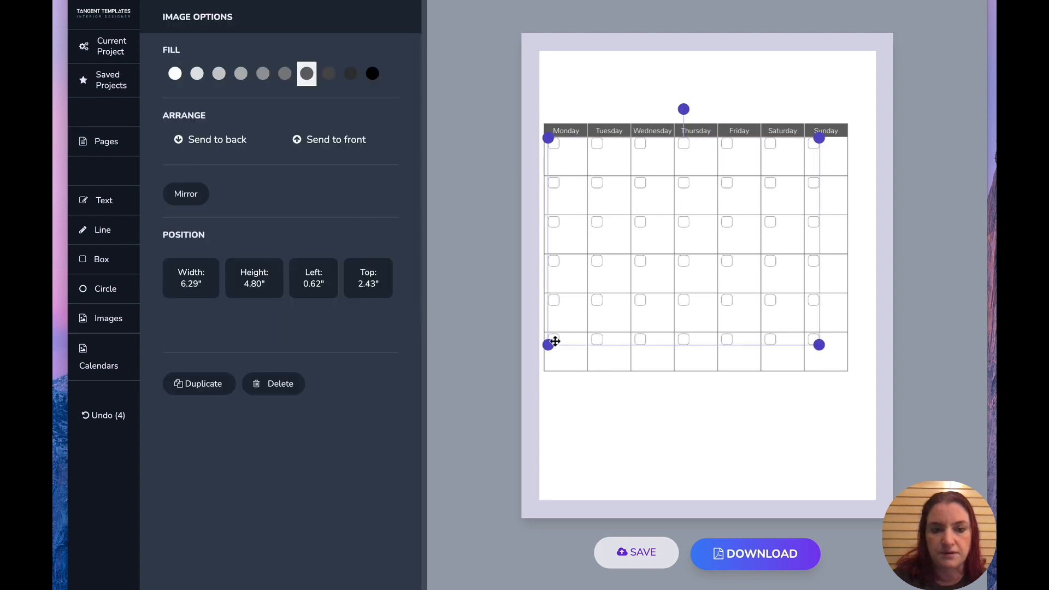
click(564, 399)
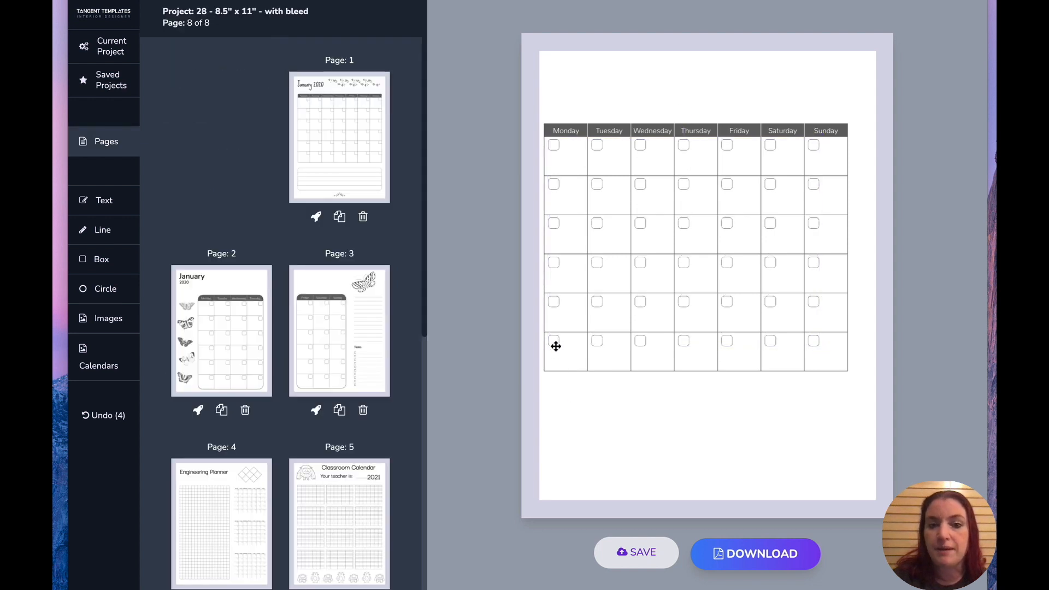
drag(555, 342, 555, 364)
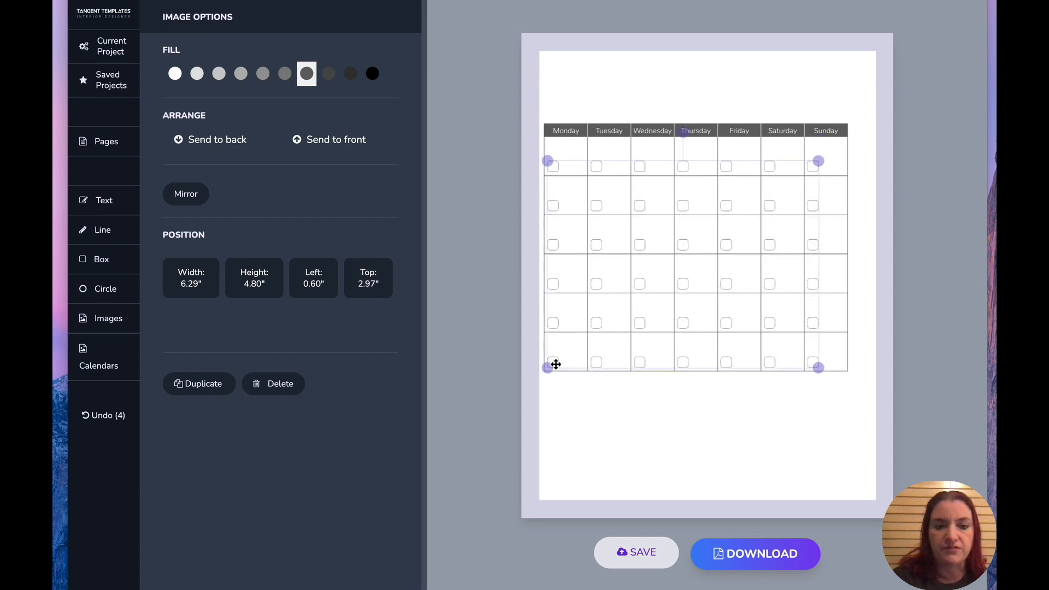
Step: Delete the date-box overlay and the Monday-to-Sunday calendar from page 8
key(Delete)
click(591, 324)
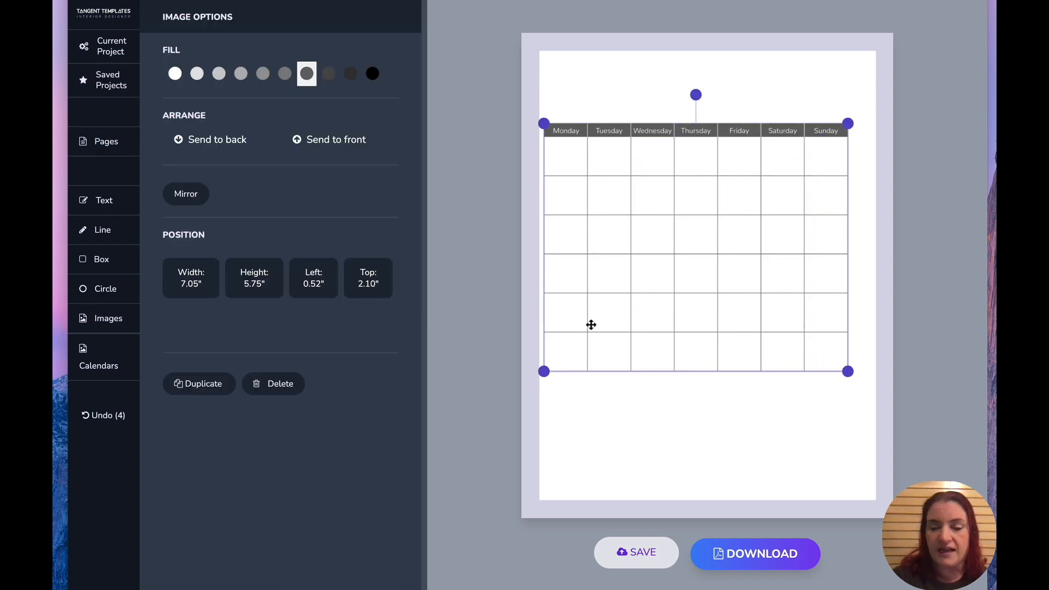
key(Delete)
Step: Add one new page at the end of the project and select blank page 8
scroll(327, 262, down, 5)
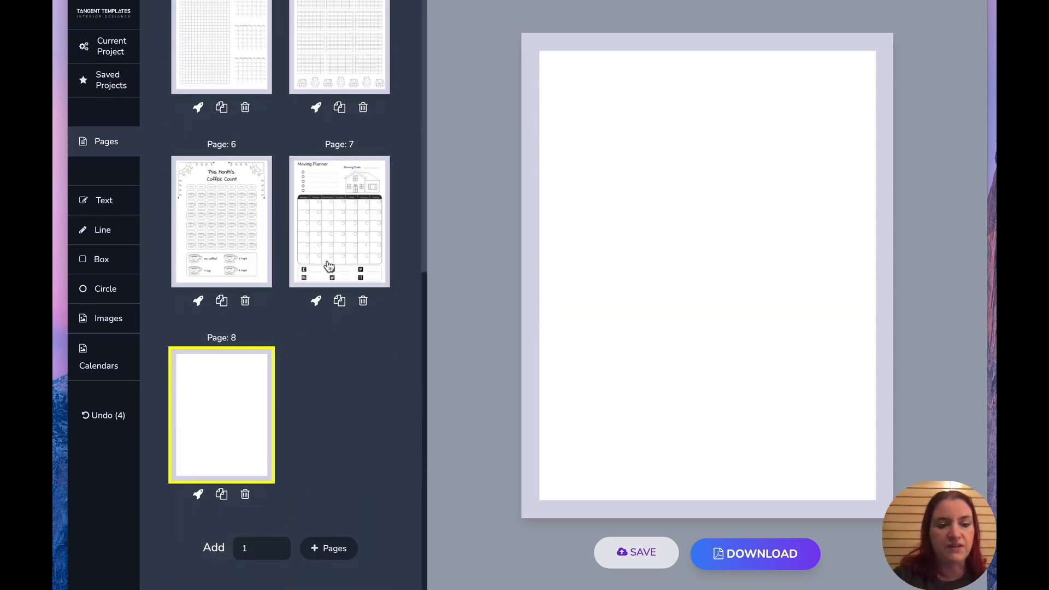
click(328, 548)
click(304, 433)
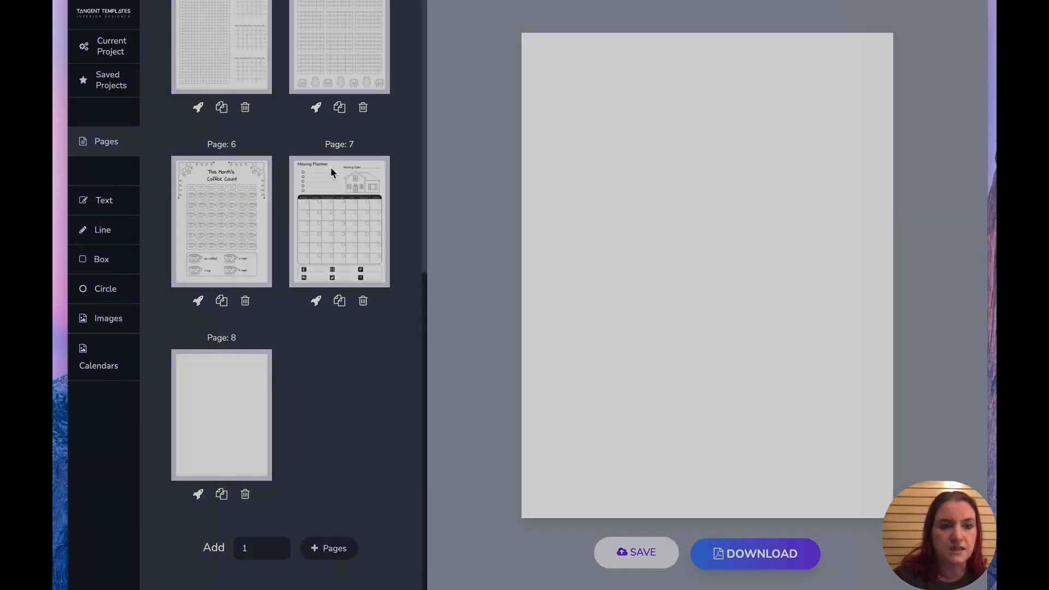
click(229, 387)
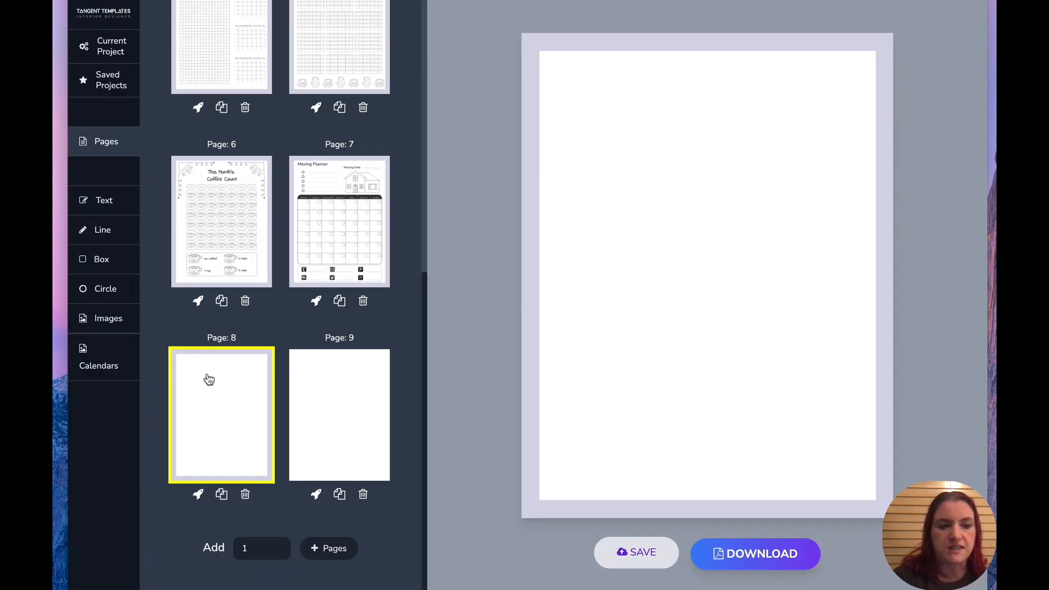
Step: Try the Monday-to-Thursday calendar with rounded date boxes on page 8, scaled to about 6.08" by 8.67"
click(115, 364)
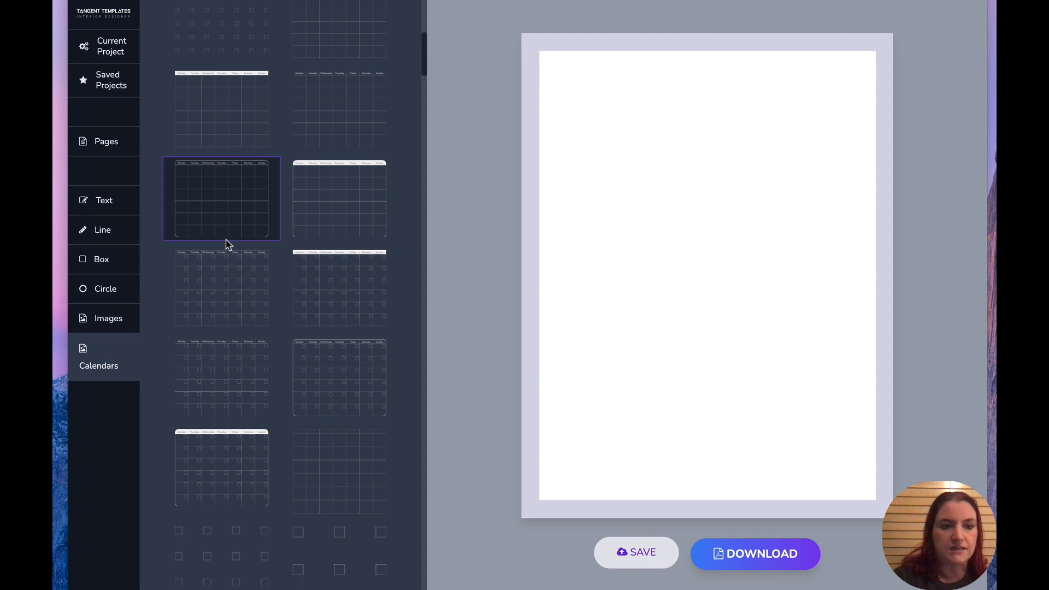
scroll(229, 244, down, 10)
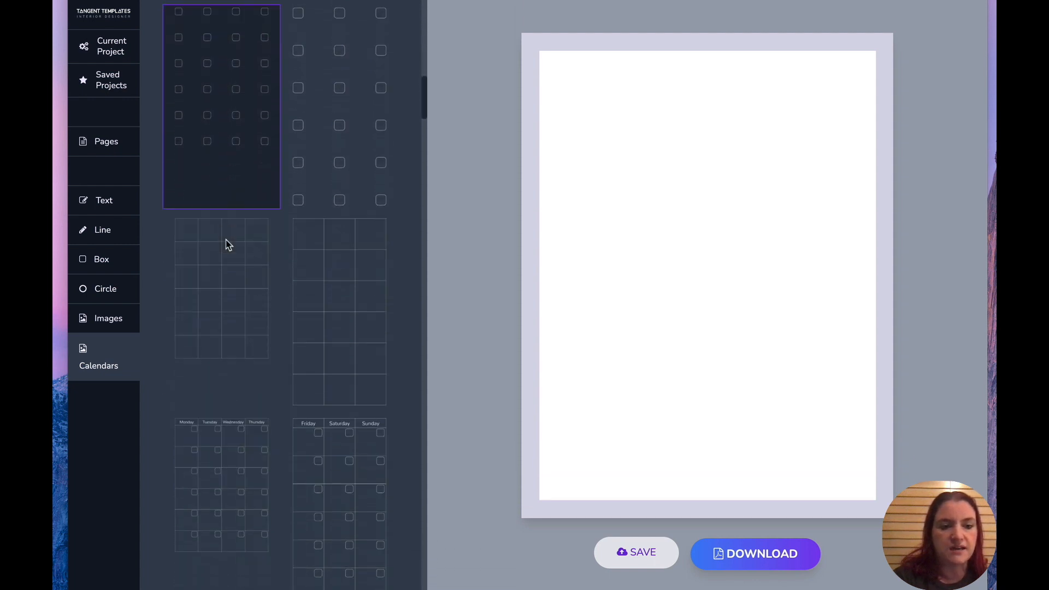
scroll(229, 244, down, 6)
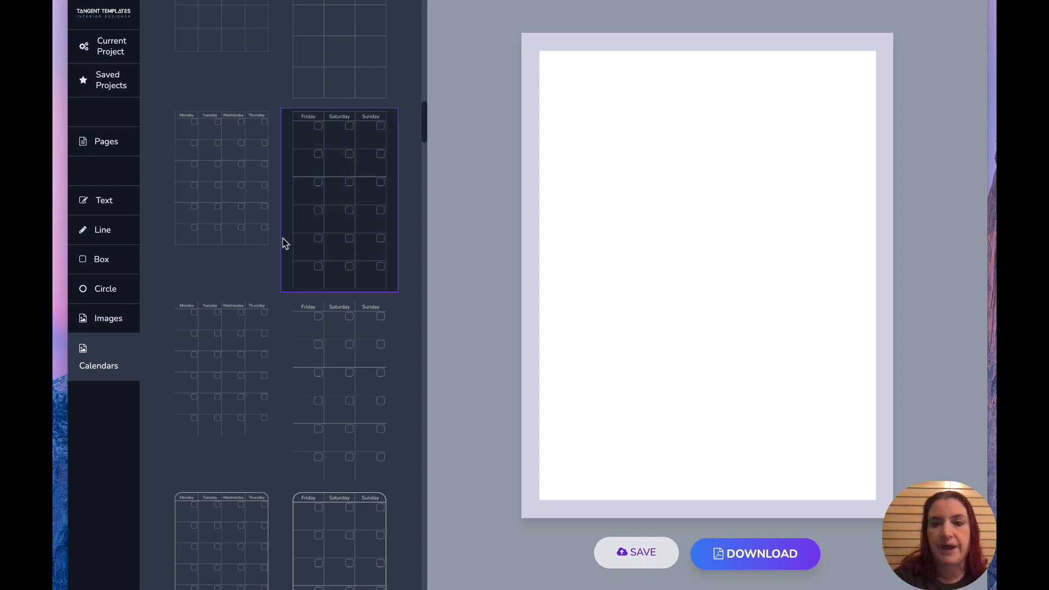
scroll(246, 173, down, 1)
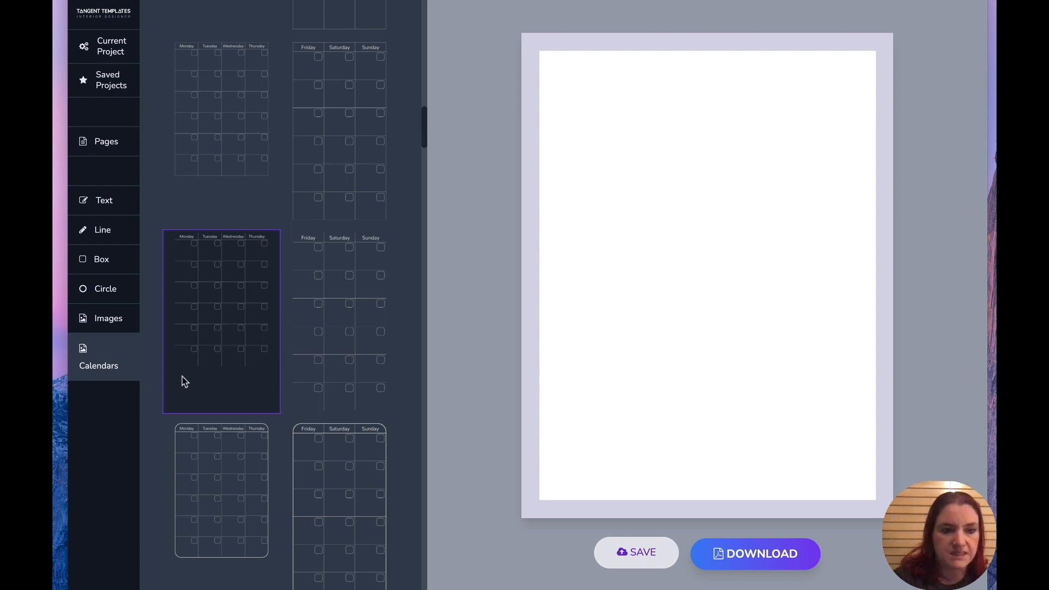
click(238, 309)
drag(660, 205, 768, 431)
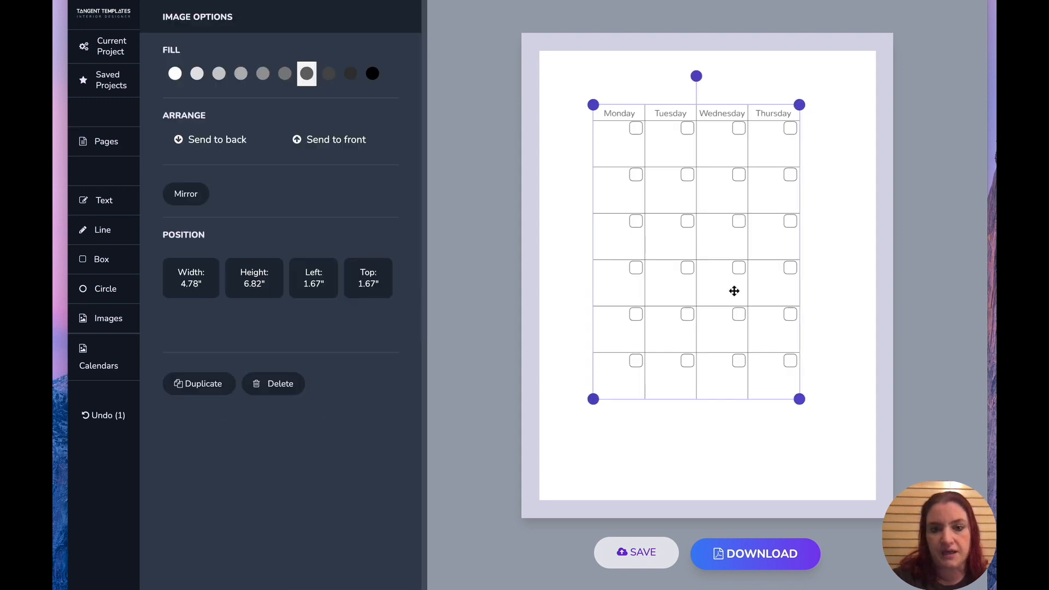
drag(799, 398, 855, 481)
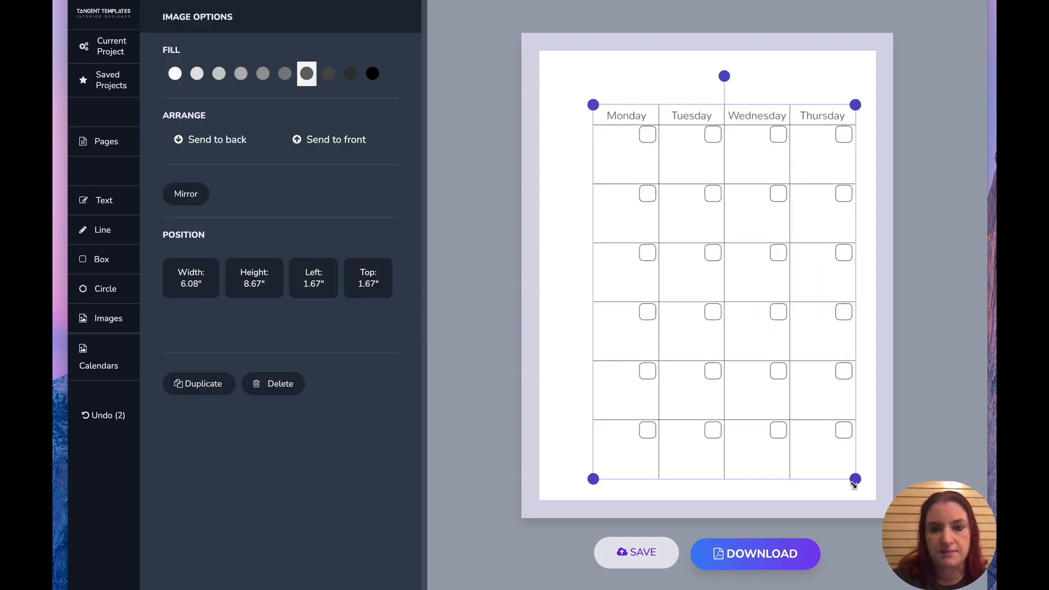
click(552, 393)
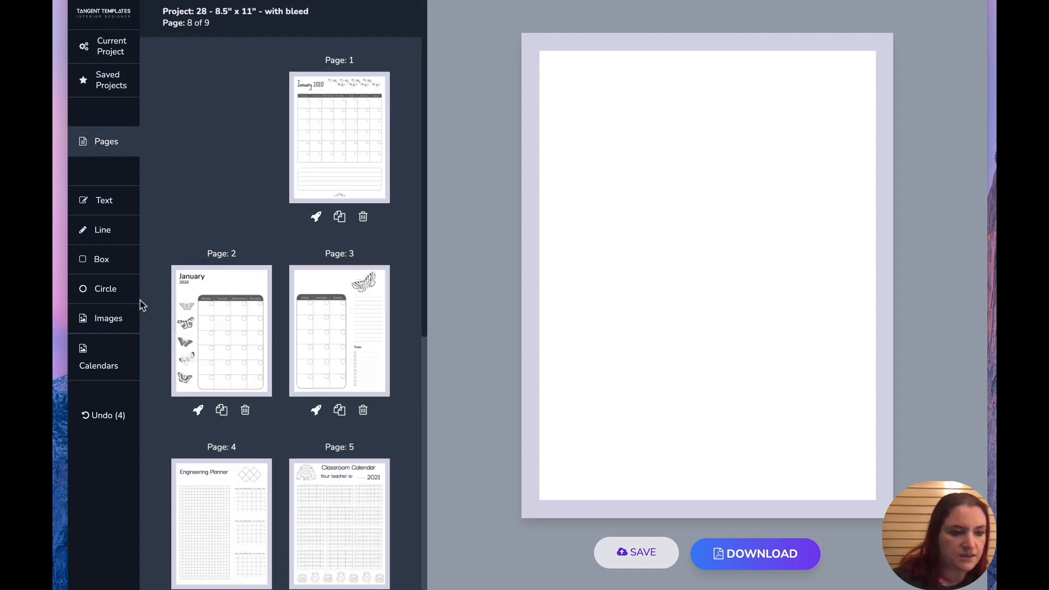
Step: Browse the paired Monday-to-Thursday and Friday-to-Sunday designs in the Calendars collection
click(115, 348)
scroll(249, 295, down, 5)
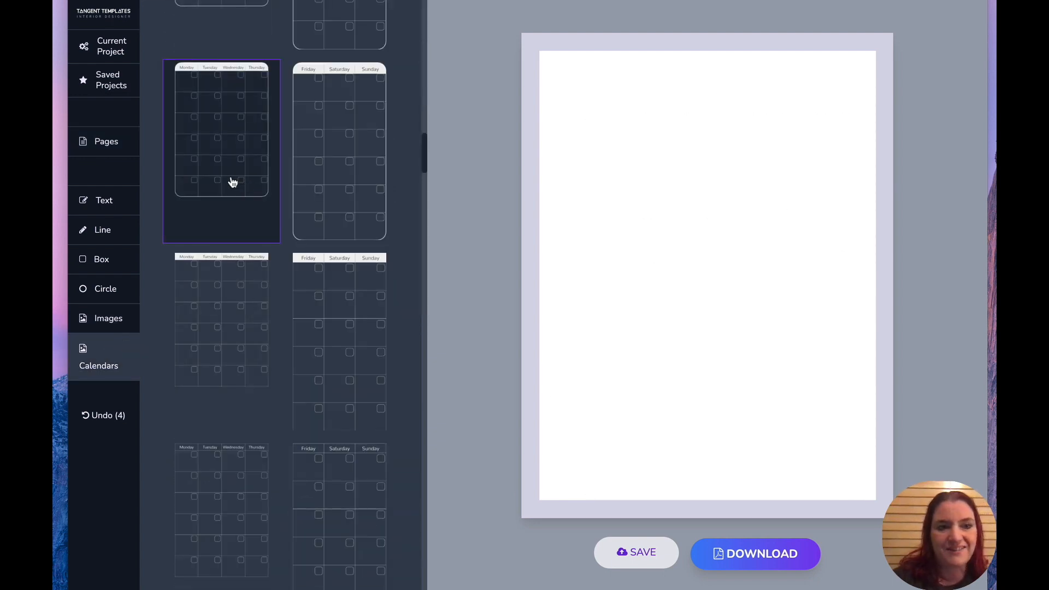
click(232, 182)
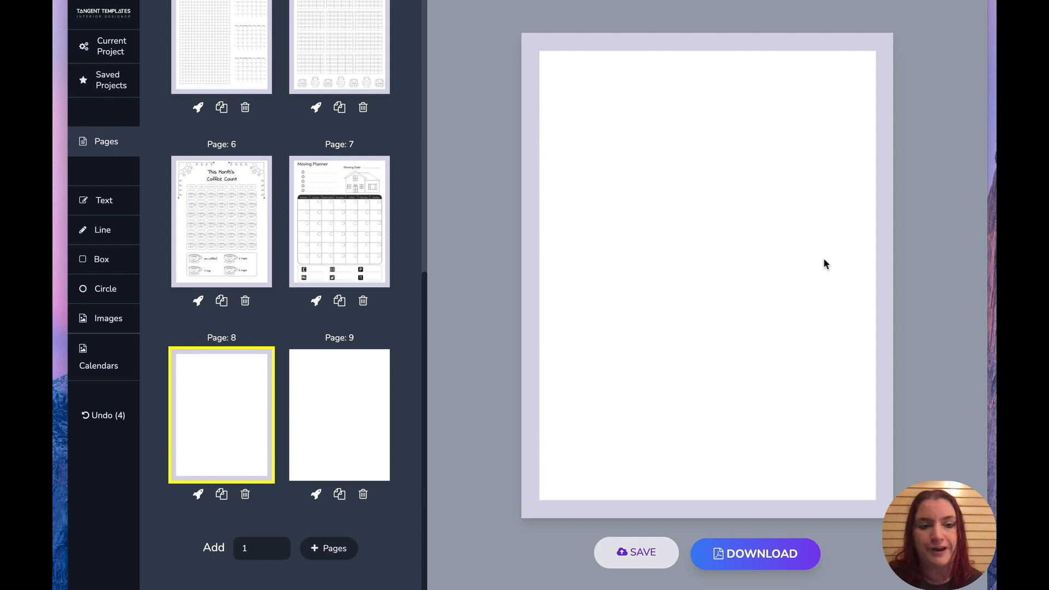
Step: Add the Monday-to-Thursday calendar with rounded corners, solid header and date boxes to page 8, scaled to about 5.57" by 8.02"
click(100, 366)
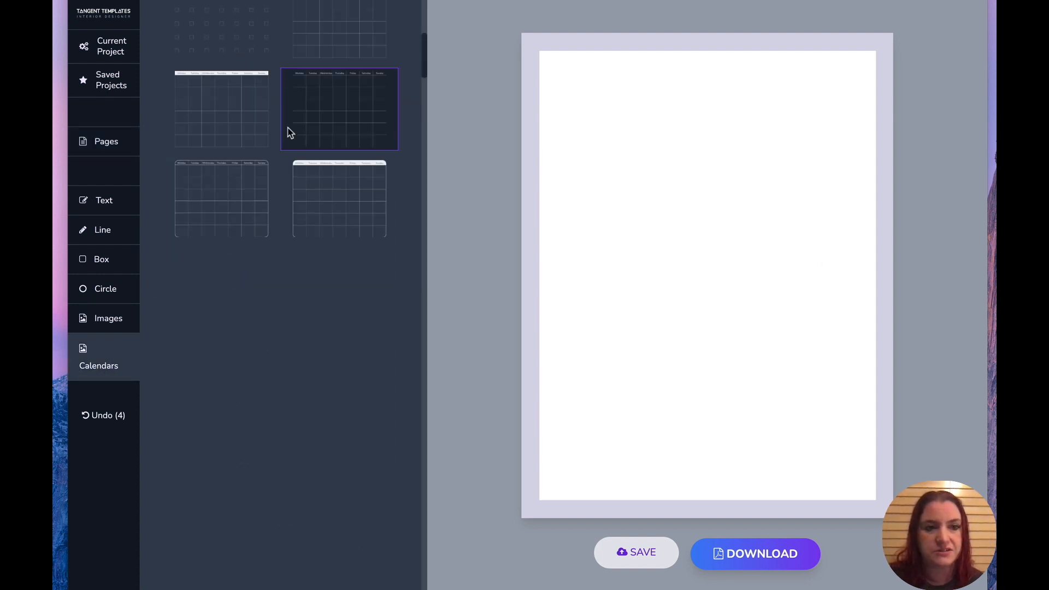
scroll(303, 88, down, 6)
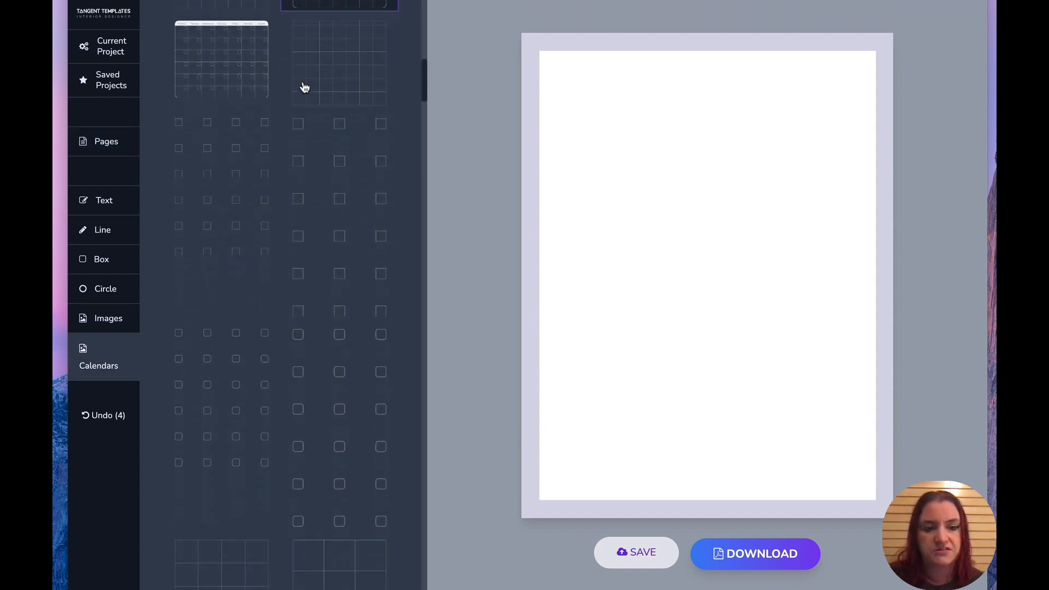
scroll(304, 88, down, 6)
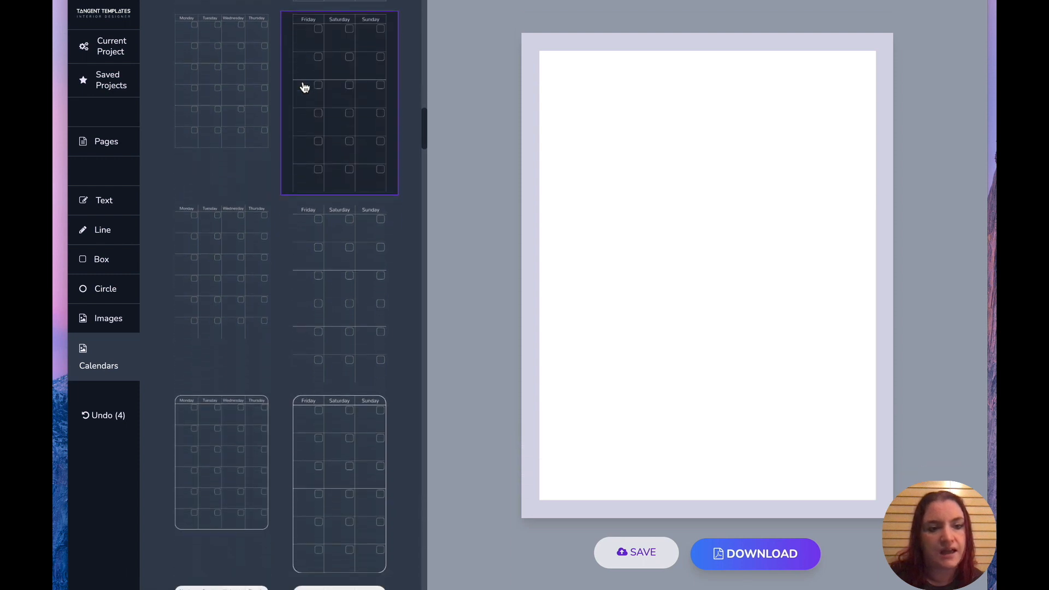
scroll(305, 88, down, 3)
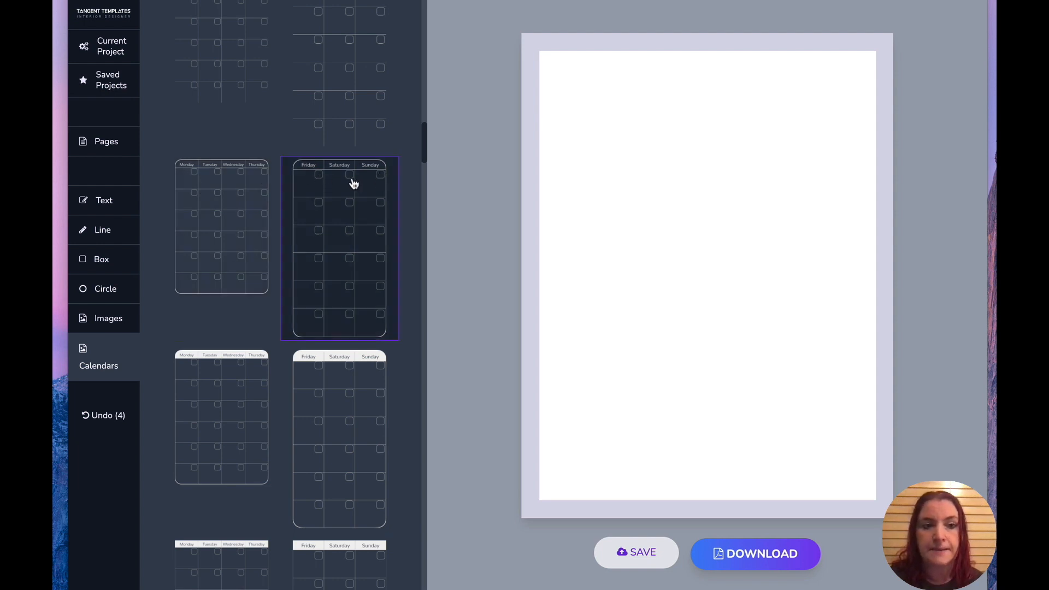
scroll(229, 344, down, 5)
scroll(232, 298, down, 5)
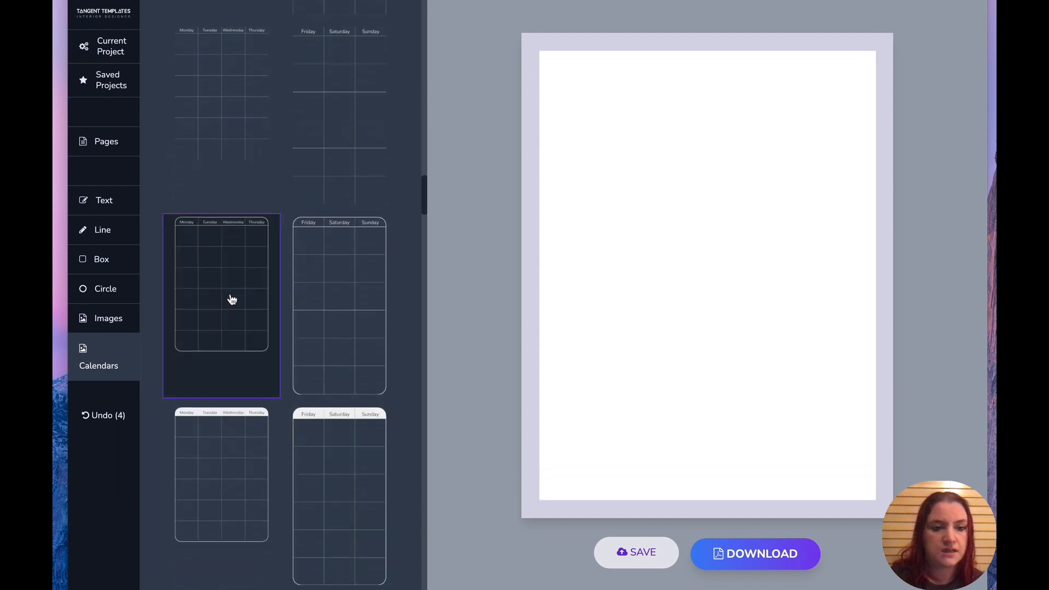
scroll(232, 297, down, 5)
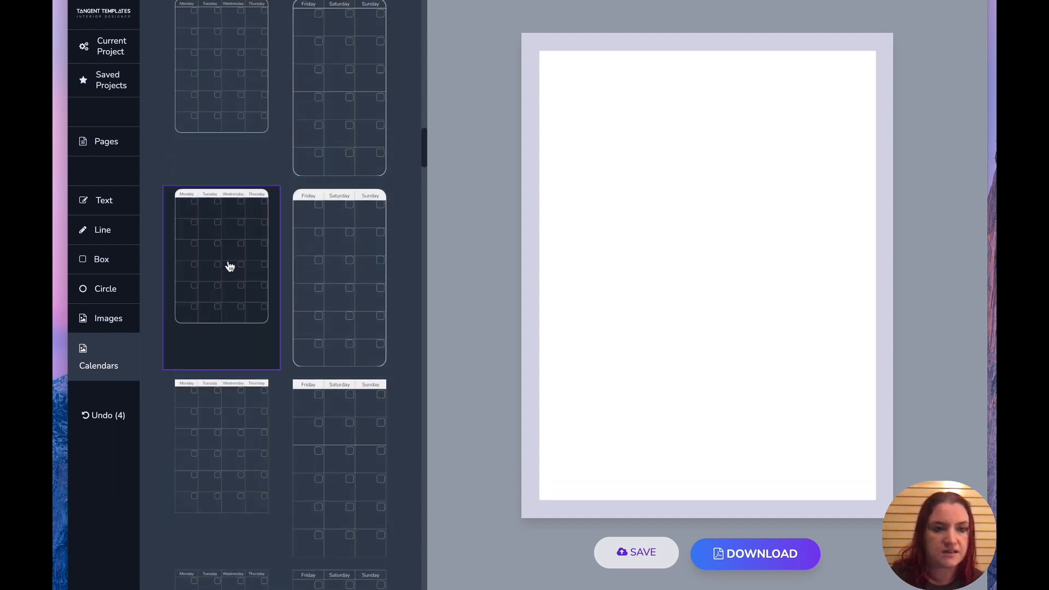
click(229, 266)
drag(665, 208, 848, 439)
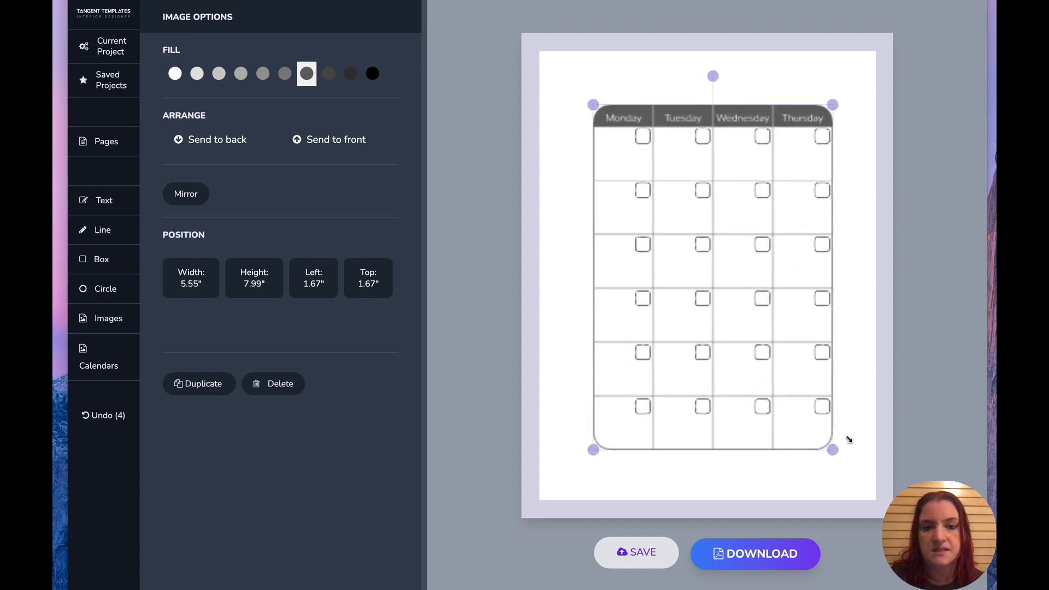
Step: Move the Monday-to-Thursday calendar to the lower right of page 8, about 2.38" from the left and 2.52" from the top
drag(763, 365, 792, 402)
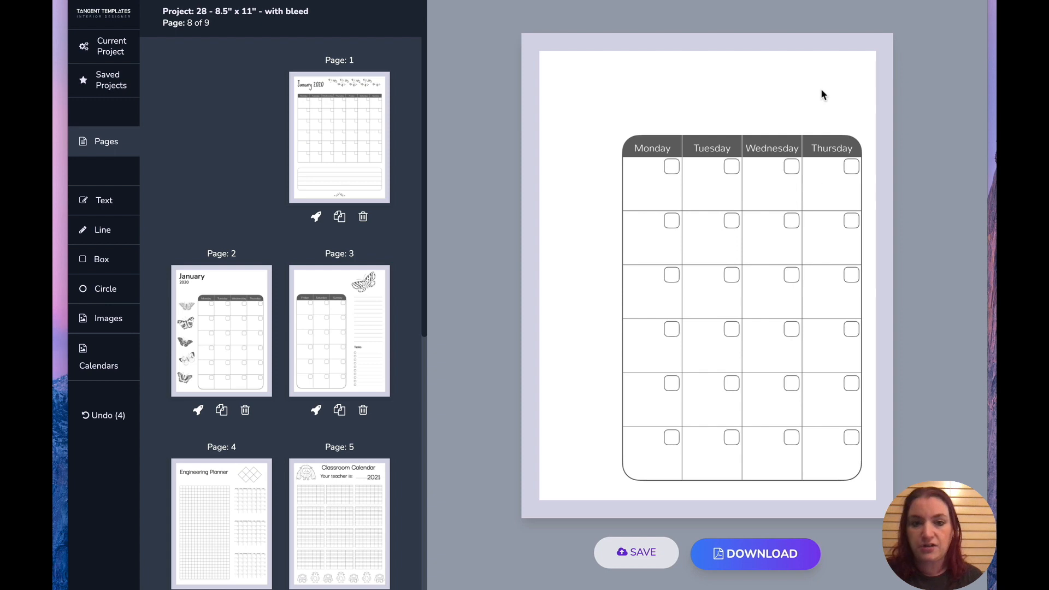
drag(814, 220, 814, 152)
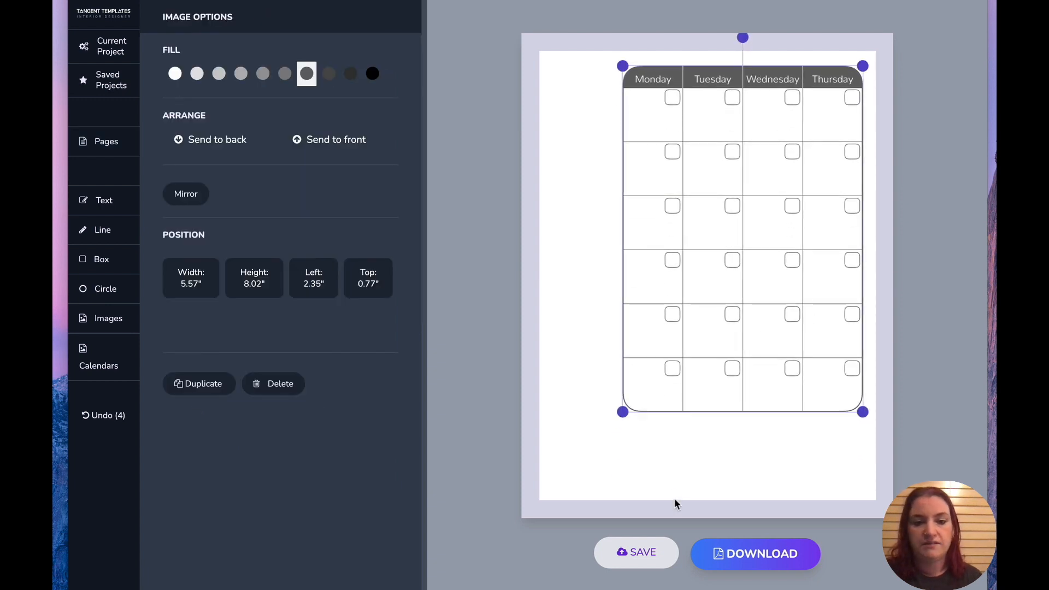
drag(778, 322, 781, 398)
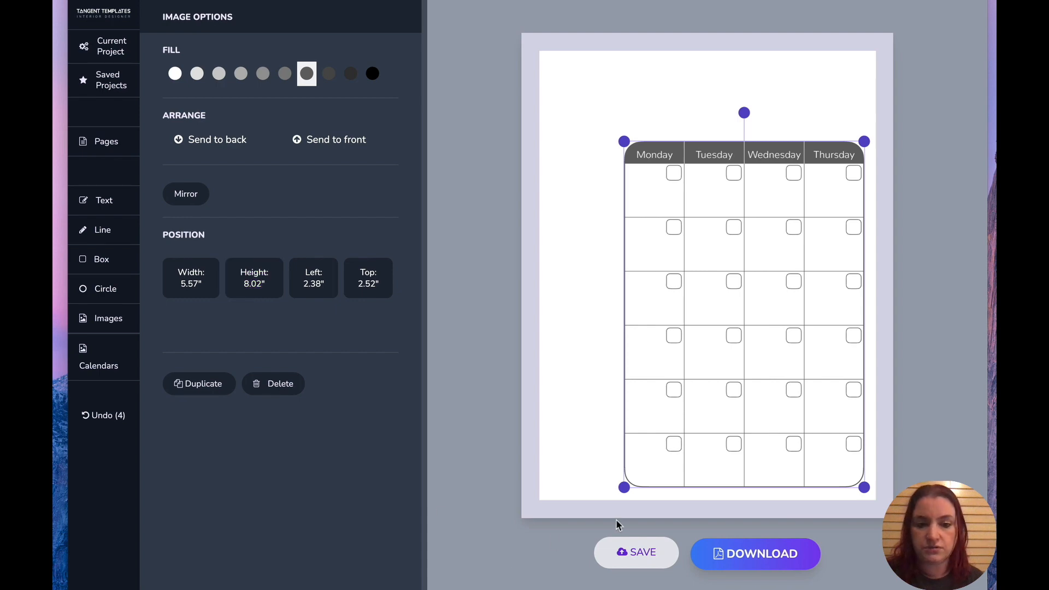
Step: Add the matching rounded, solid-header Friday-to-Sunday calendar with date boxes to blank page 9, near the left side
click(100, 156)
scroll(351, 410, down, 9)
click(351, 408)
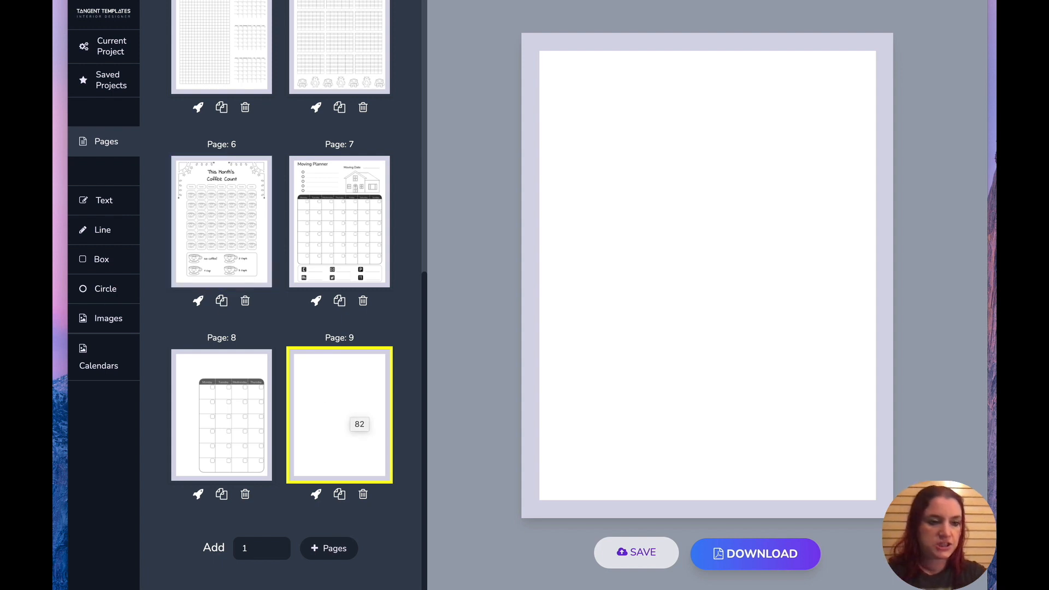
click(100, 355)
scroll(242, 183, down, 15)
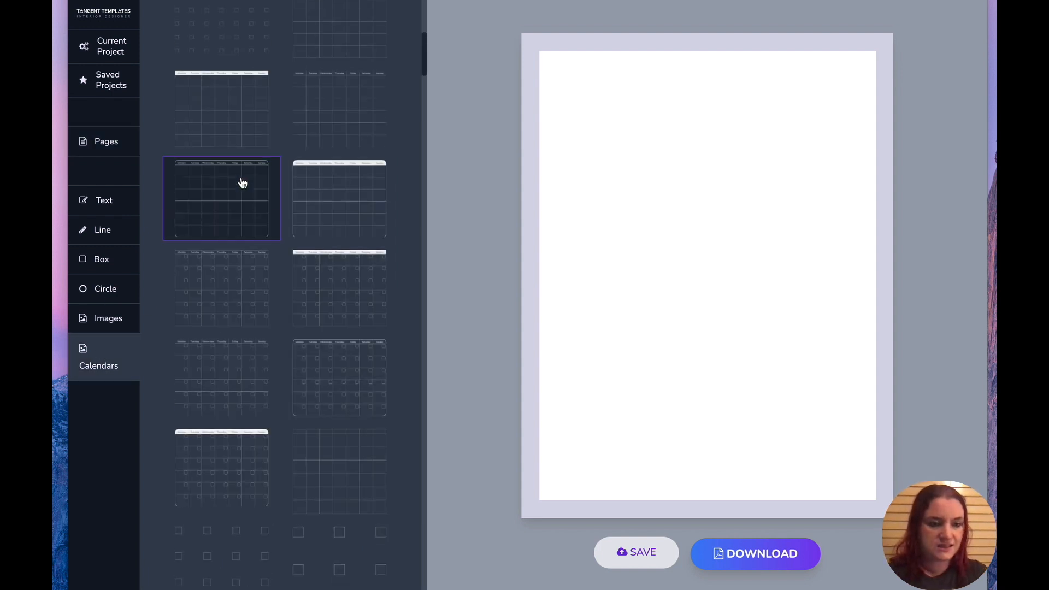
scroll(241, 177, down, 5)
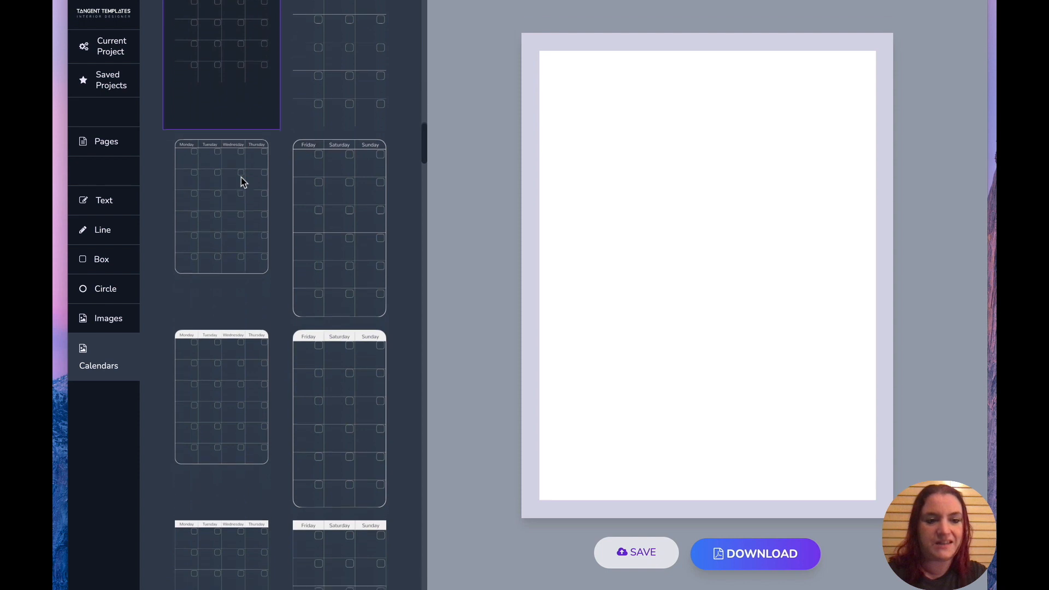
click(317, 353)
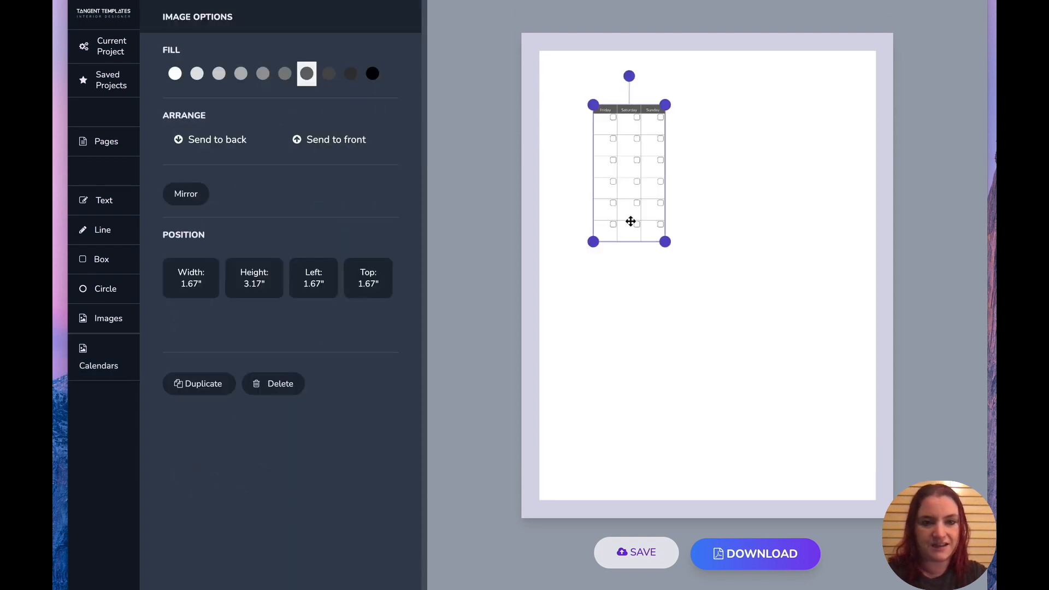
drag(624, 211, 600, 268)
Step: Set the Friday-to-Sunday calendar's height to 8.02" and move it to about 0.72" from page 9's left edge
click(234, 283)
click(223, 322)
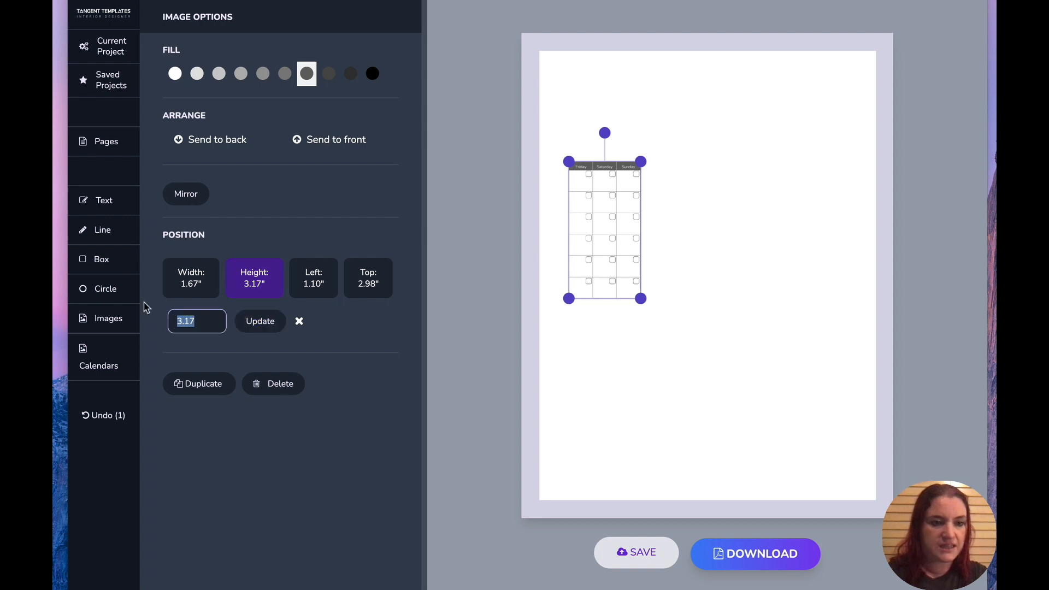
text(8.02)
click(249, 321)
drag(689, 302, 673, 279)
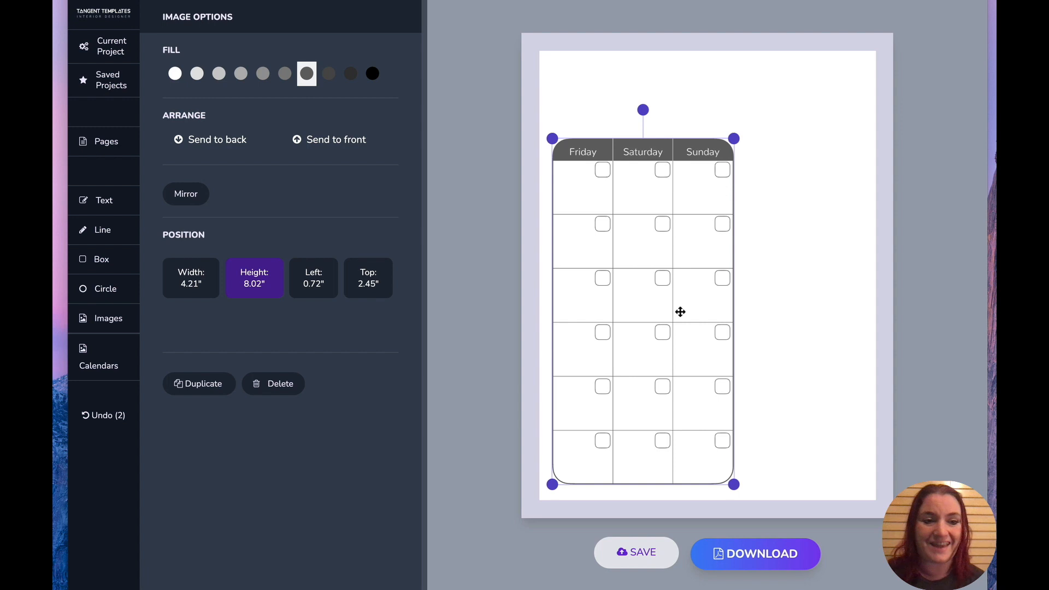
Step: Set the Friday-to-Sunday calendar's top position to 2.52"
click(377, 286)
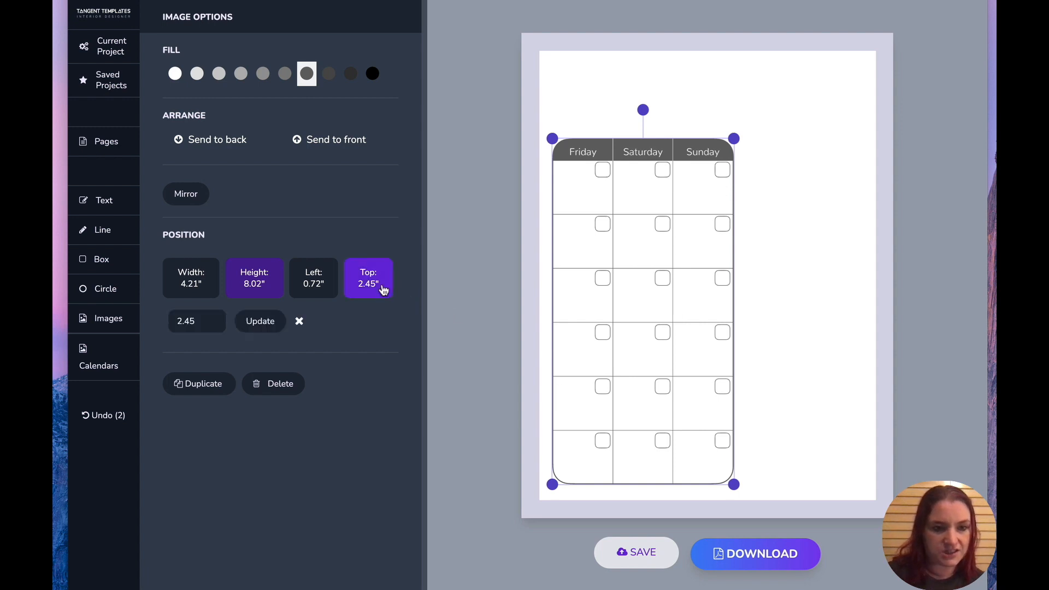
click(213, 321)
drag(213, 320, 155, 311)
text(2)
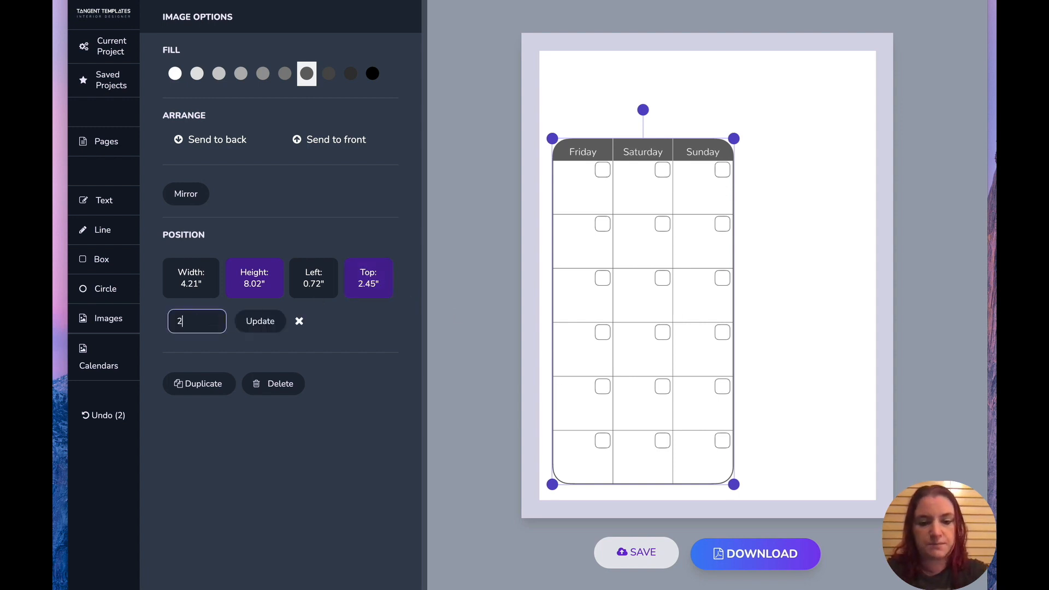
text(.52)
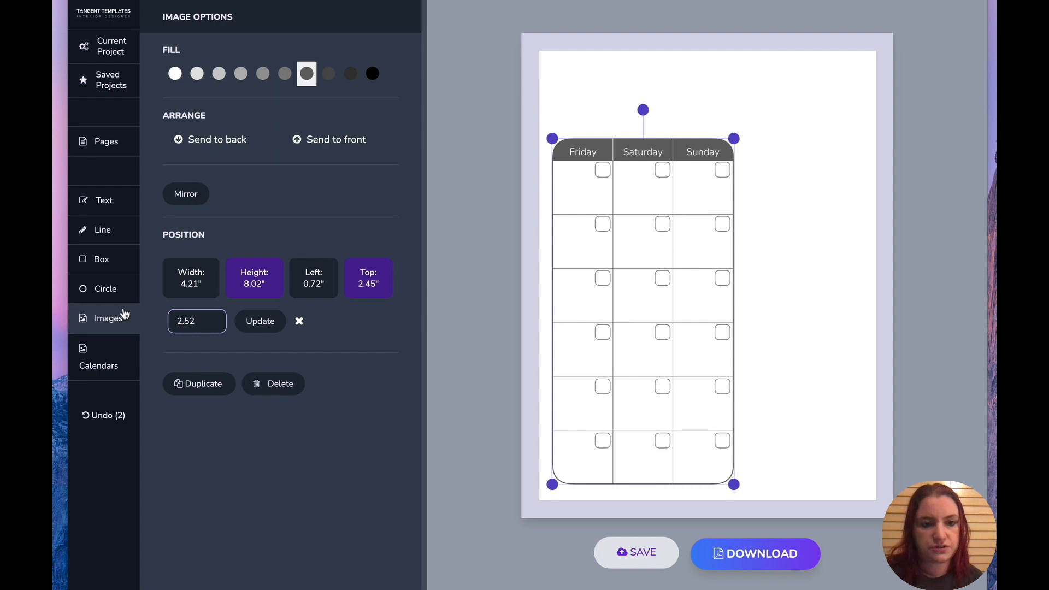
click(258, 321)
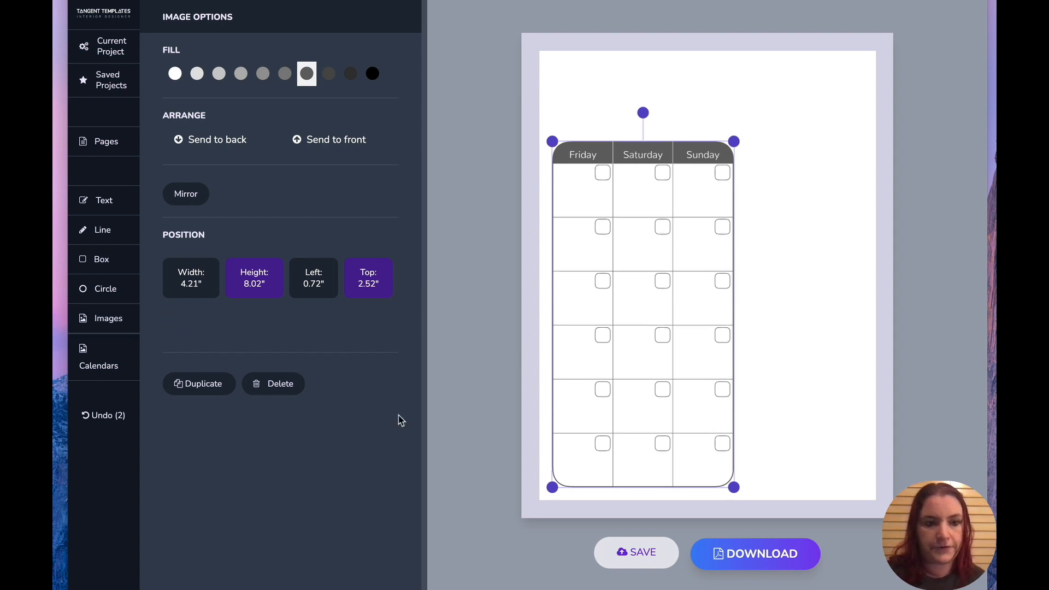
Step: Duplicate page 8 with the Monday-to-Thursday calendar and reorder the copy to become page 10
click(90, 141)
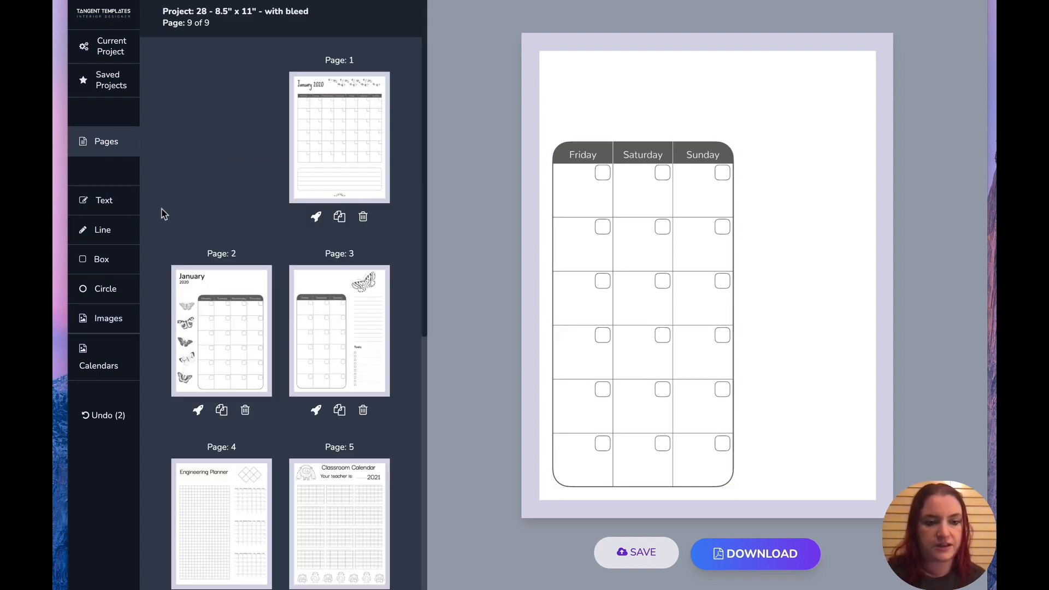
scroll(224, 306, down, 6)
click(238, 444)
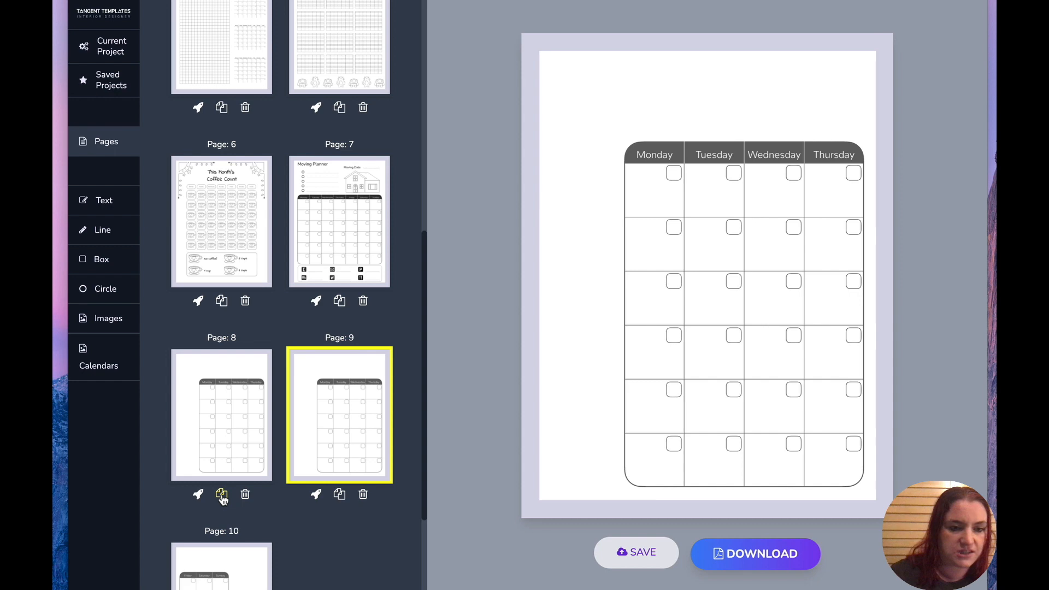
drag(355, 440, 246, 543)
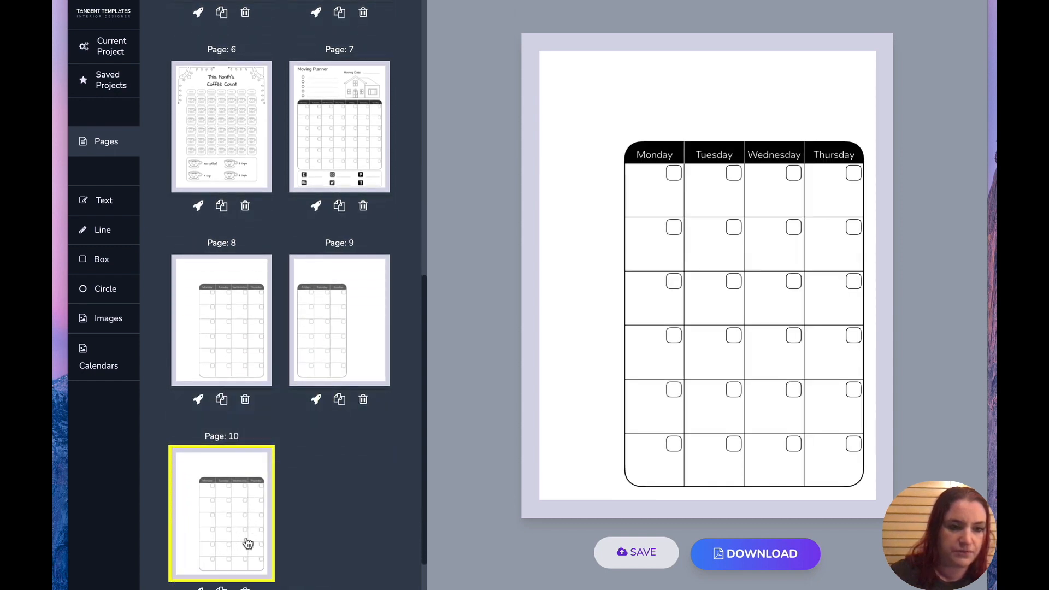
Step: Duplicate page 9 with the Friday-to-Sunday calendar and reorder the copy to become page 11
click(339, 400)
drag(220, 510, 385, 505)
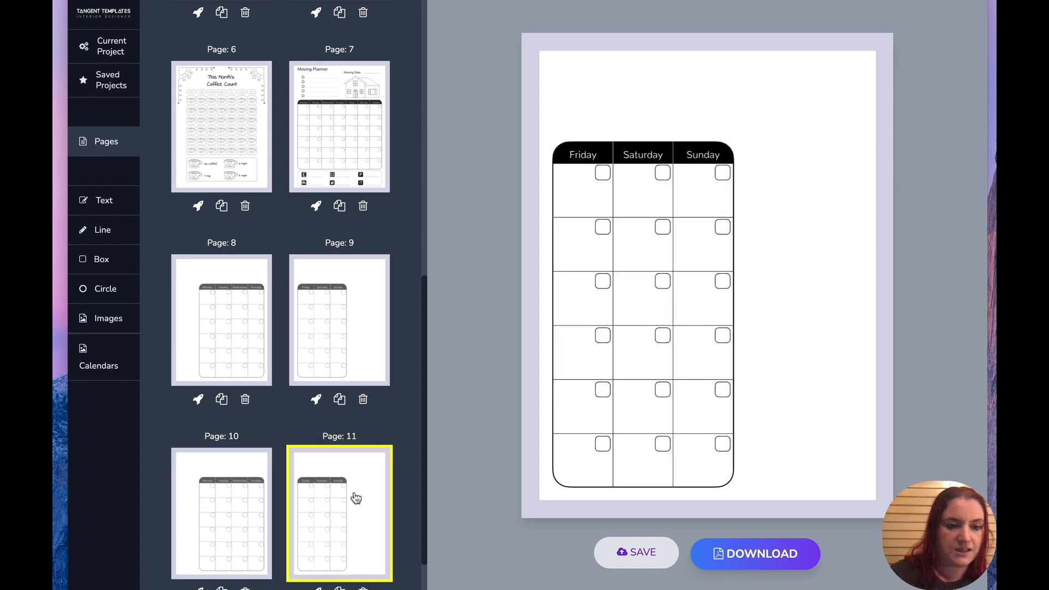
scroll(248, 415, down, 2)
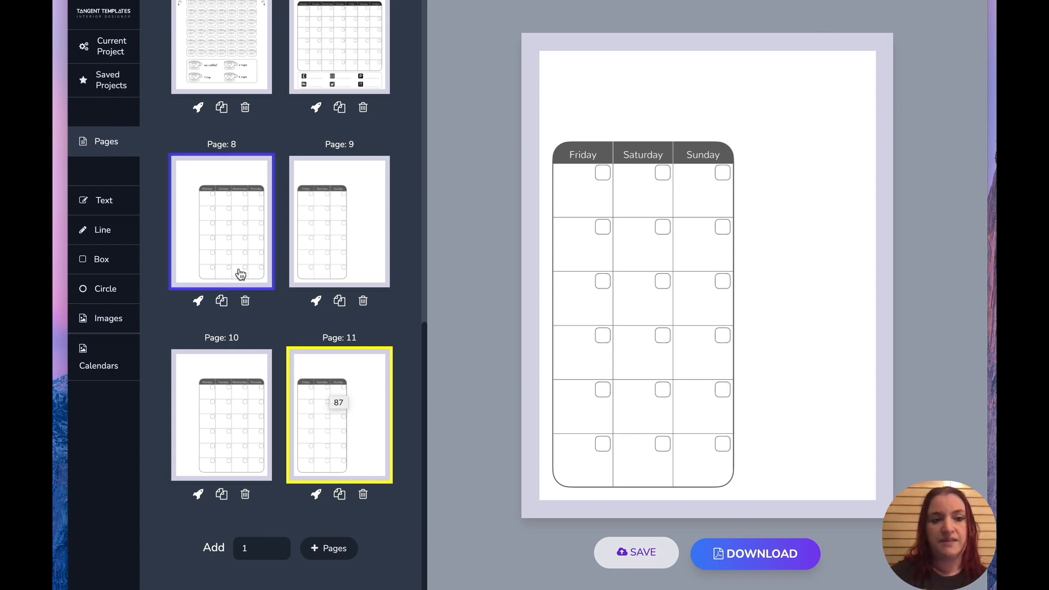
Step: Try a tilted butterfly image, about 1.33" by 0.74", in the blank margin beside the calendar on page 8
click(227, 232)
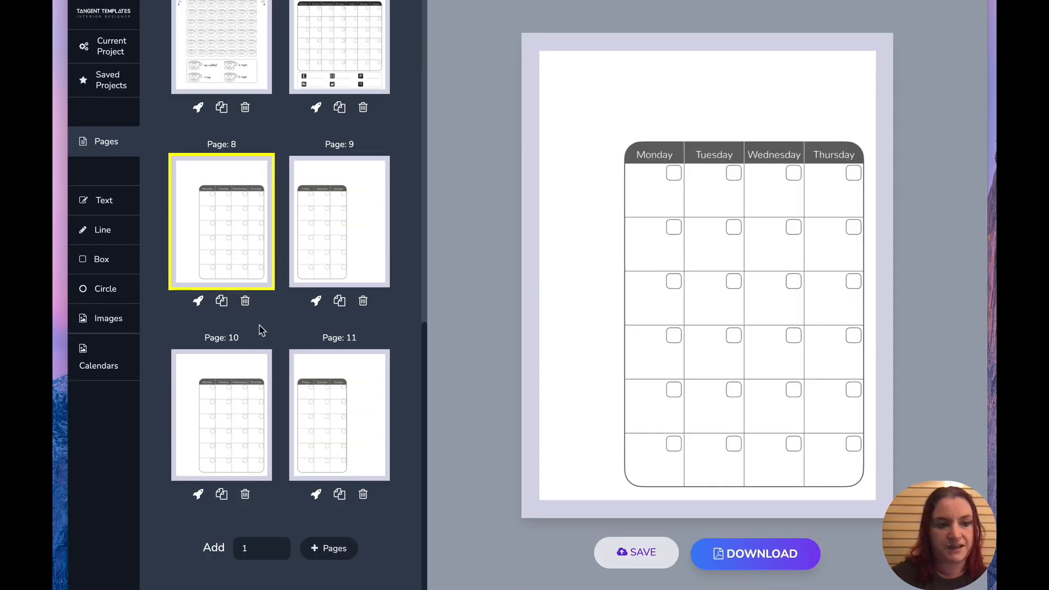
click(105, 318)
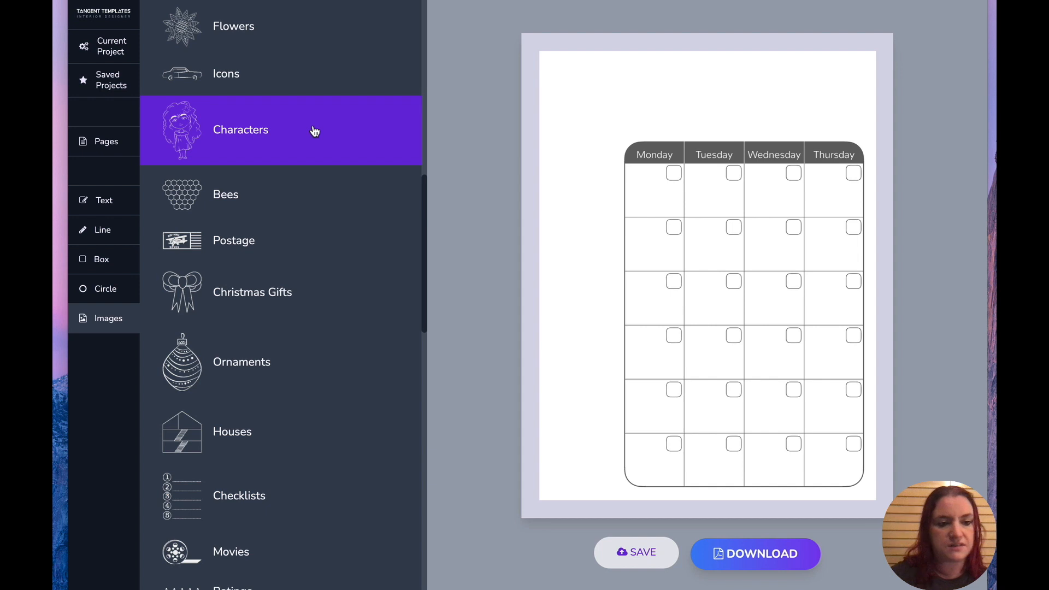
scroll(314, 131, down, 7)
click(293, 232)
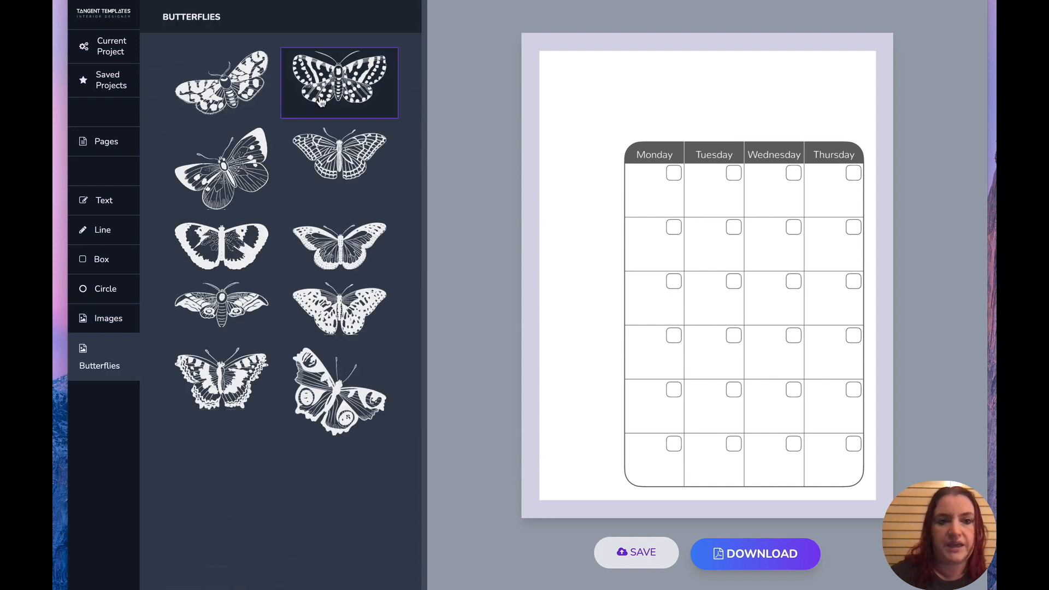
click(321, 101)
drag(623, 55, 573, 113)
drag(587, 162, 585, 158)
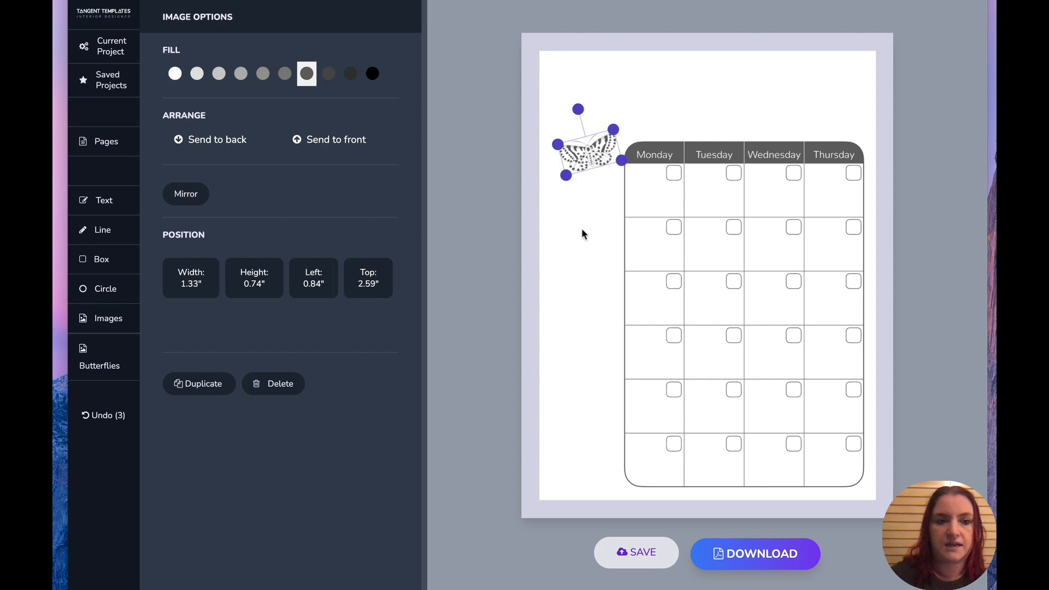
click(533, 142)
Step: Try a swirling-branch tree from the Trees category in the blank margin beside the calendar on page 8
click(110, 309)
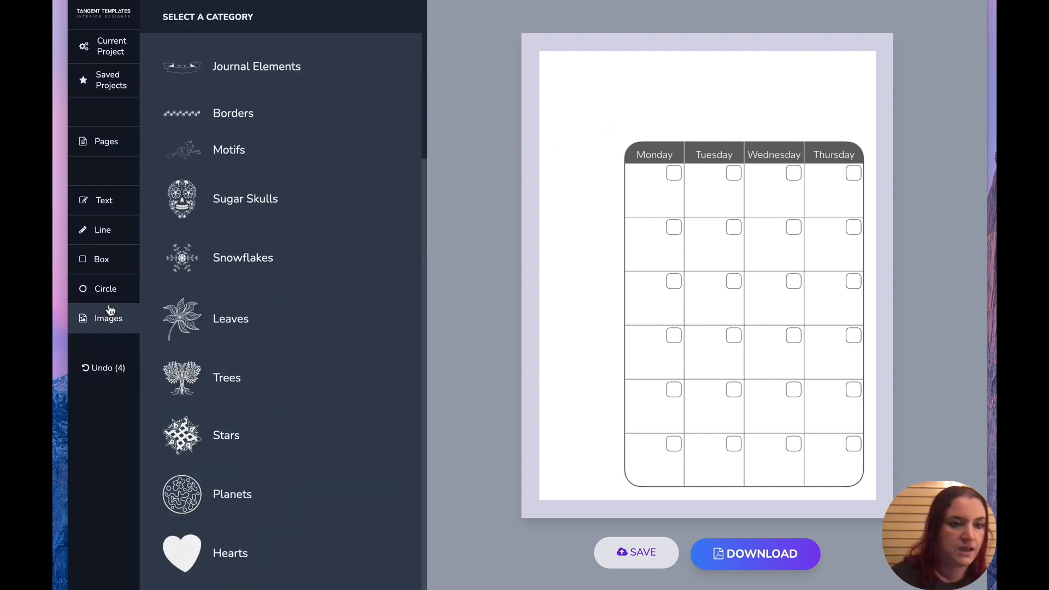
scroll(230, 234, down, 3)
click(205, 300)
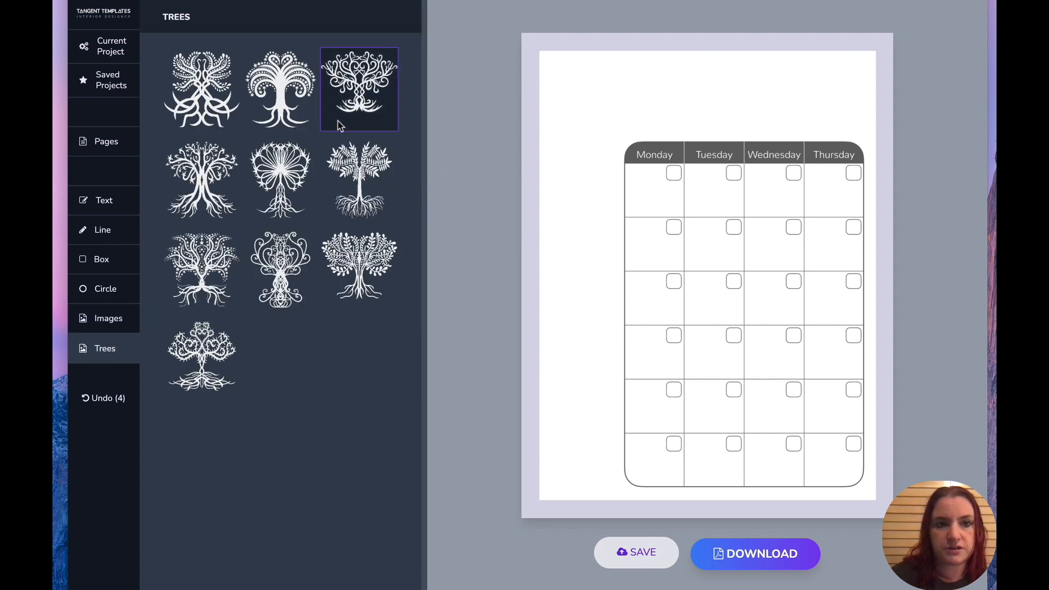
click(338, 124)
drag(616, 116, 578, 185)
click(579, 293)
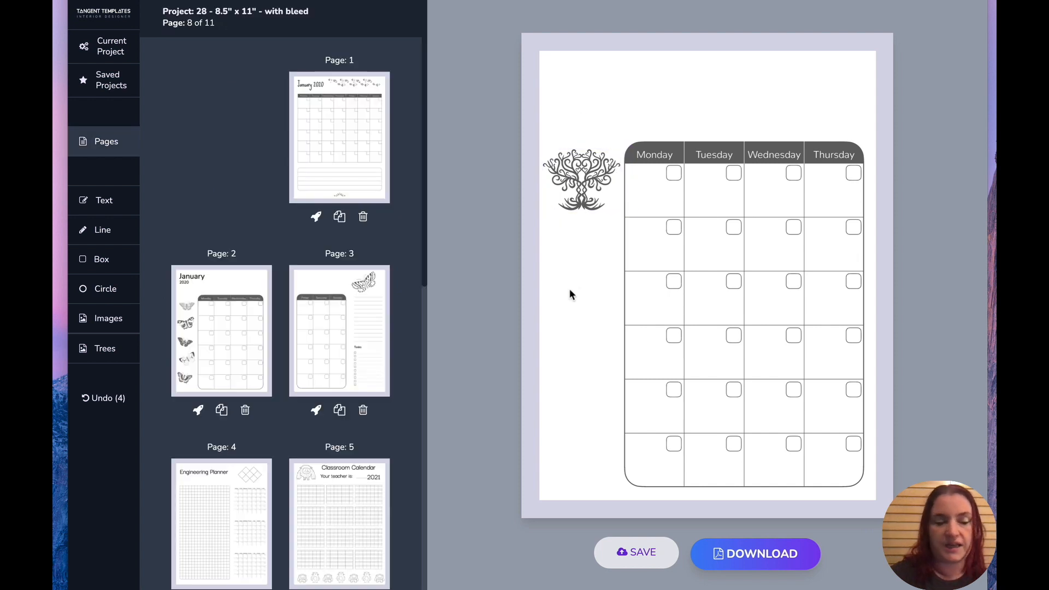
click(594, 180)
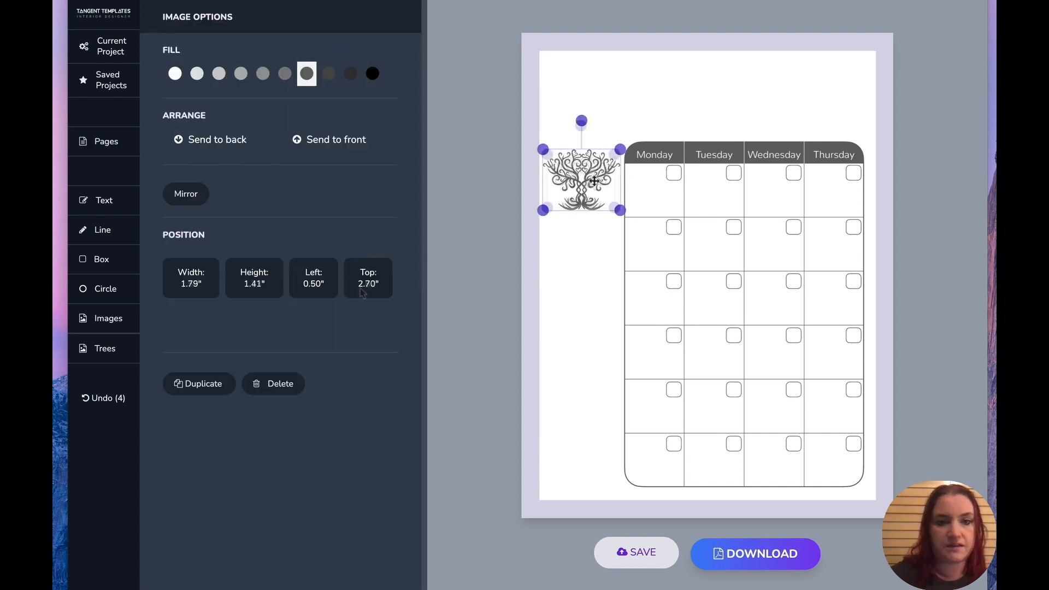
Step: Replace the tree beside the calendar on page 8 with a tilted ringed planet from the Planets category, about 0.94" by 1.58"
click(116, 326)
scroll(226, 283, down, 15)
scroll(229, 328, up, 13)
click(231, 341)
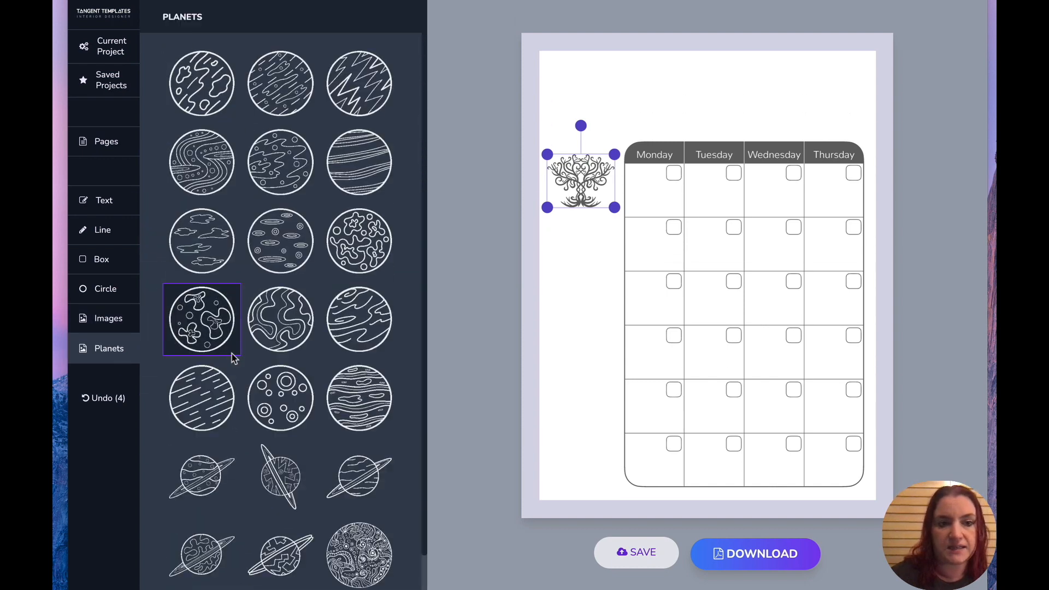
click(108, 347)
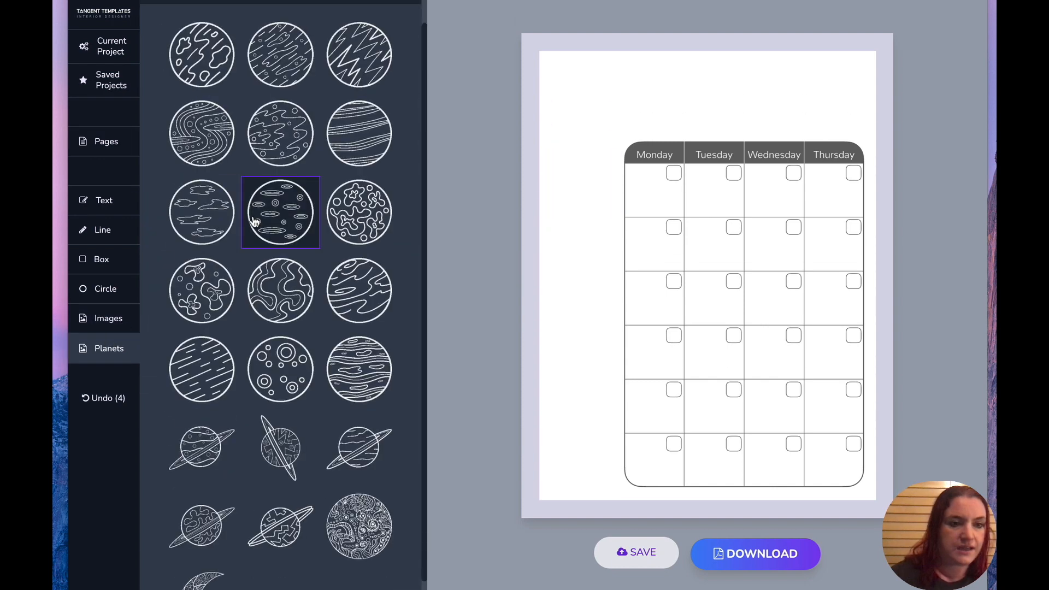
click(278, 469)
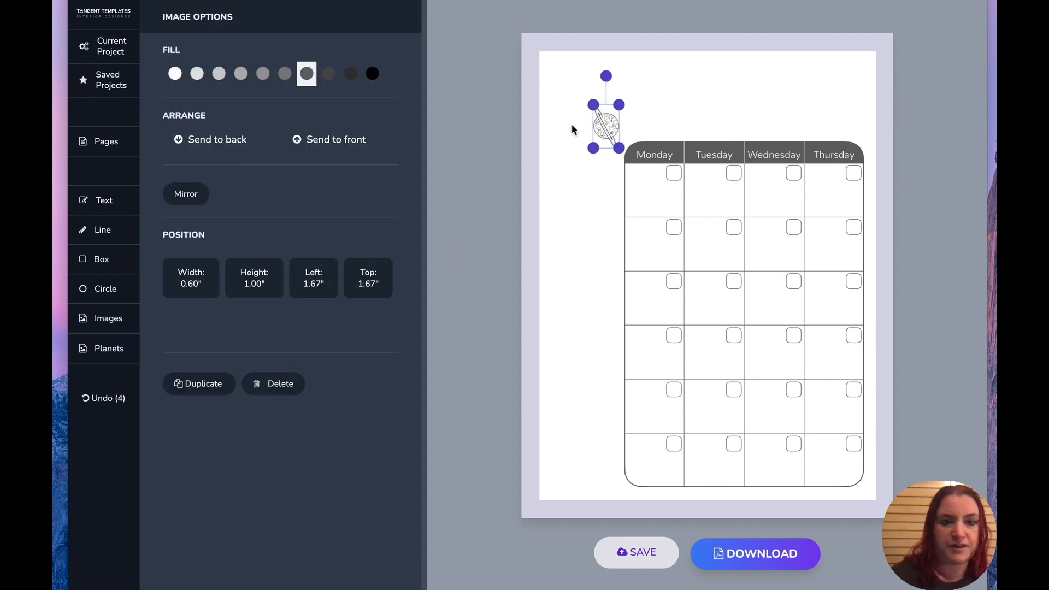
drag(607, 118, 567, 119)
drag(588, 92, 584, 93)
click(592, 237)
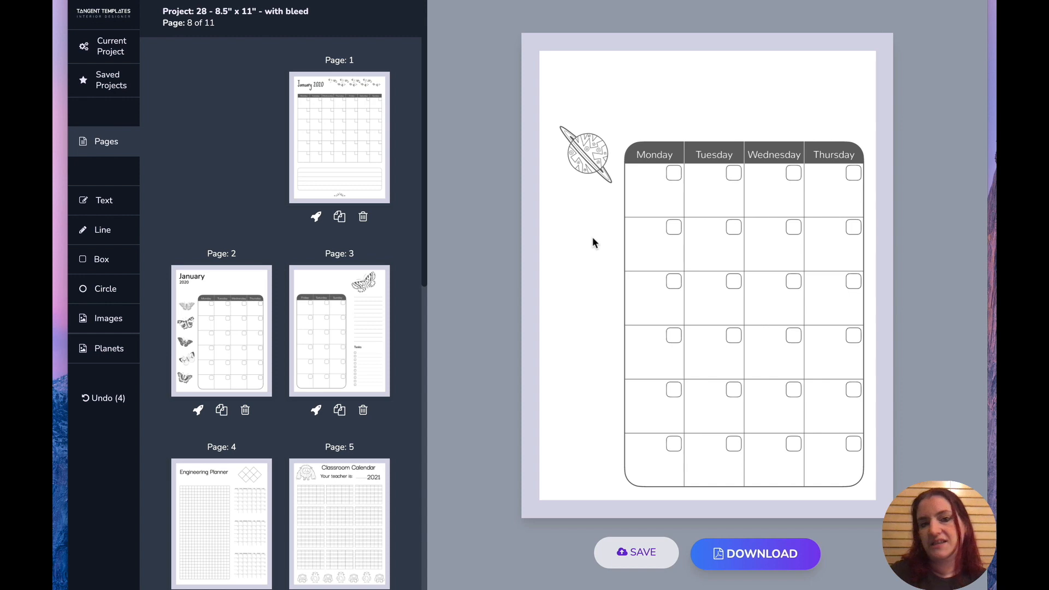
Step: Copy the ringed planet, place the copy beneath the original in the margin, and rotate it to tilt the opposite way
click(585, 169)
key(super+c)
key(super+v)
drag(598, 169, 587, 249)
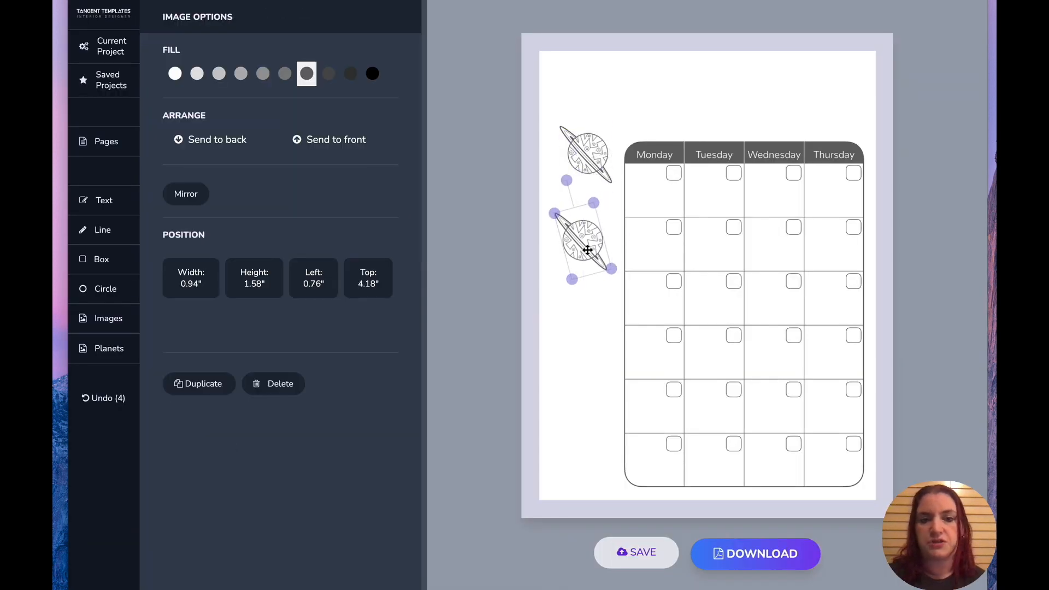
drag(566, 180, 498, 262)
click(566, 310)
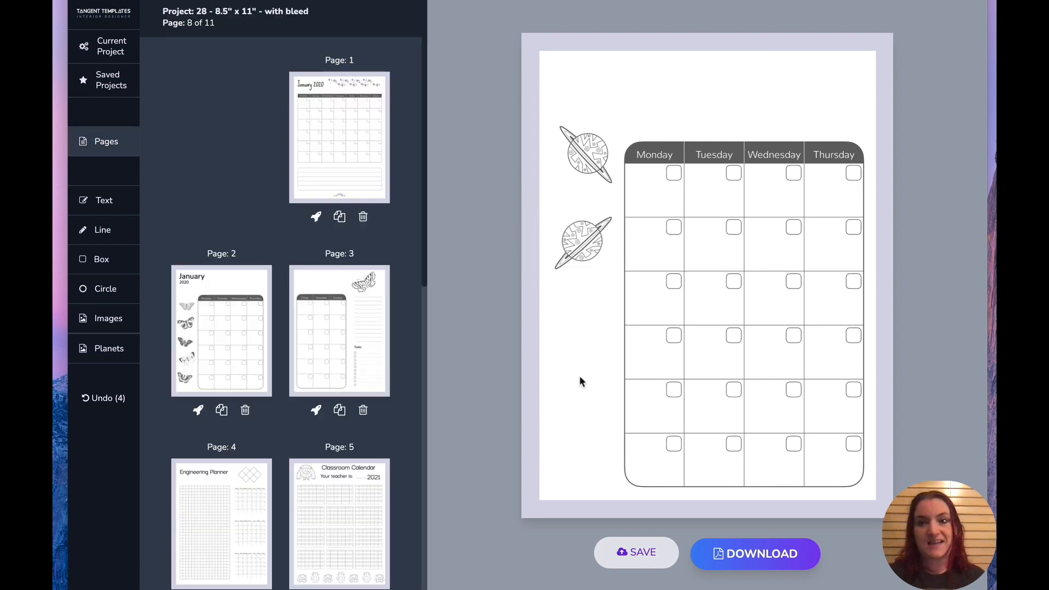
Step: Add the text "Notes" in the blank area above the calendar on page 8
click(105, 201)
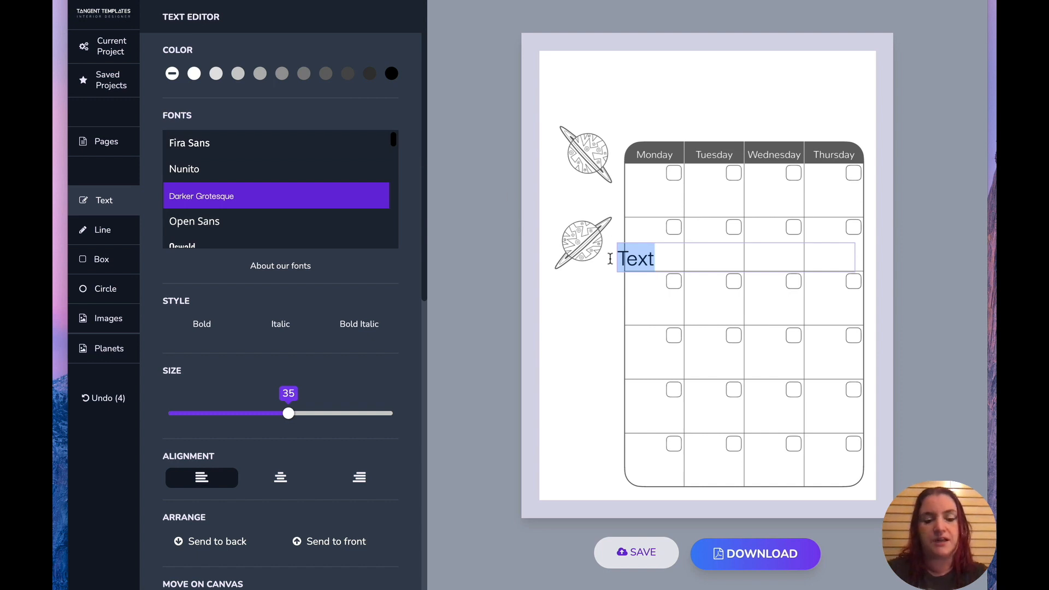
text(Notes)
click(623, 345)
drag(638, 257, 661, 97)
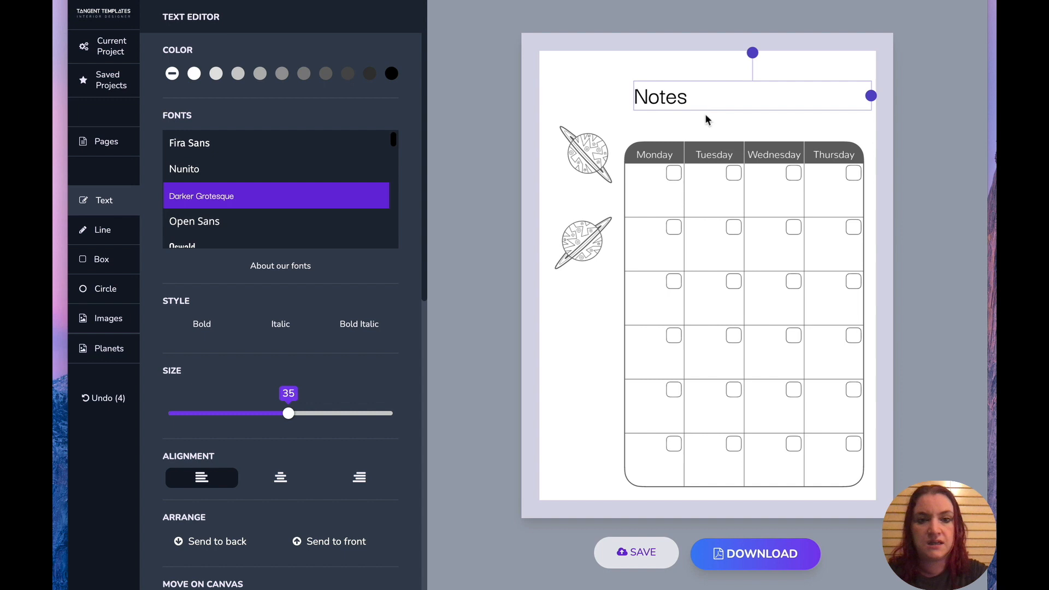
Step: Copy the "Notes" text into the page's upper-left corner and change the copy to "Month:"
key(super+v)
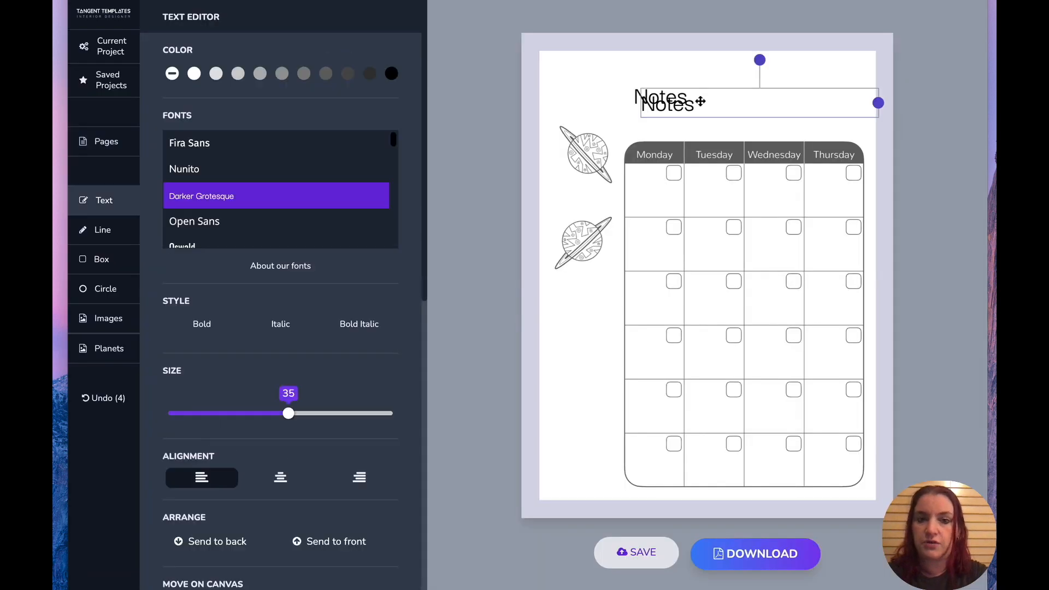
drag(688, 101, 537, 51)
click(604, 69)
text(Month:)
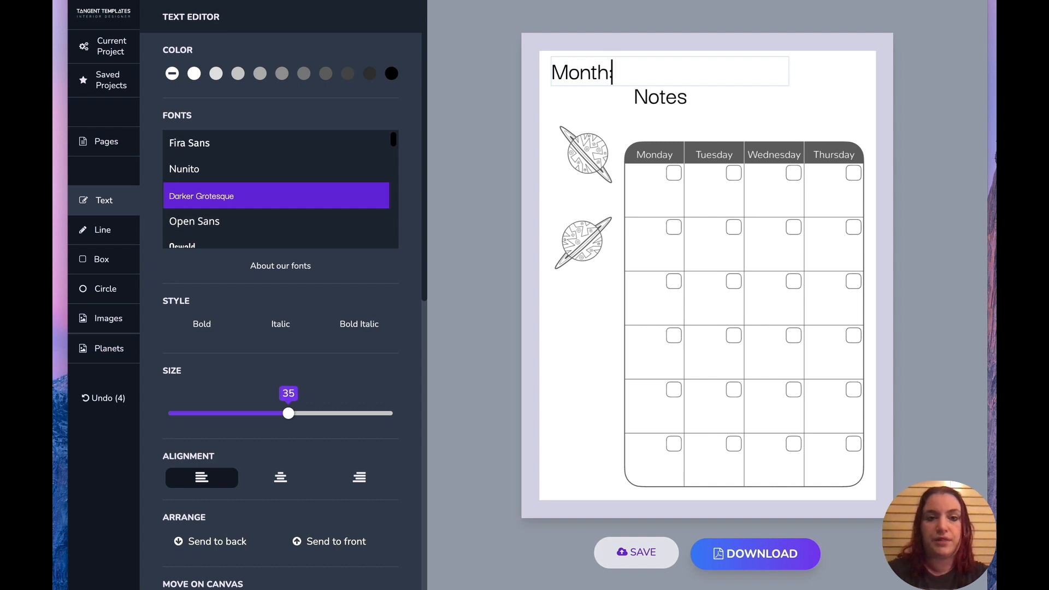
click(659, 131)
Step: Add a 3.00" writing line after "Month:" and delete the leftover "Notes" text
click(90, 233)
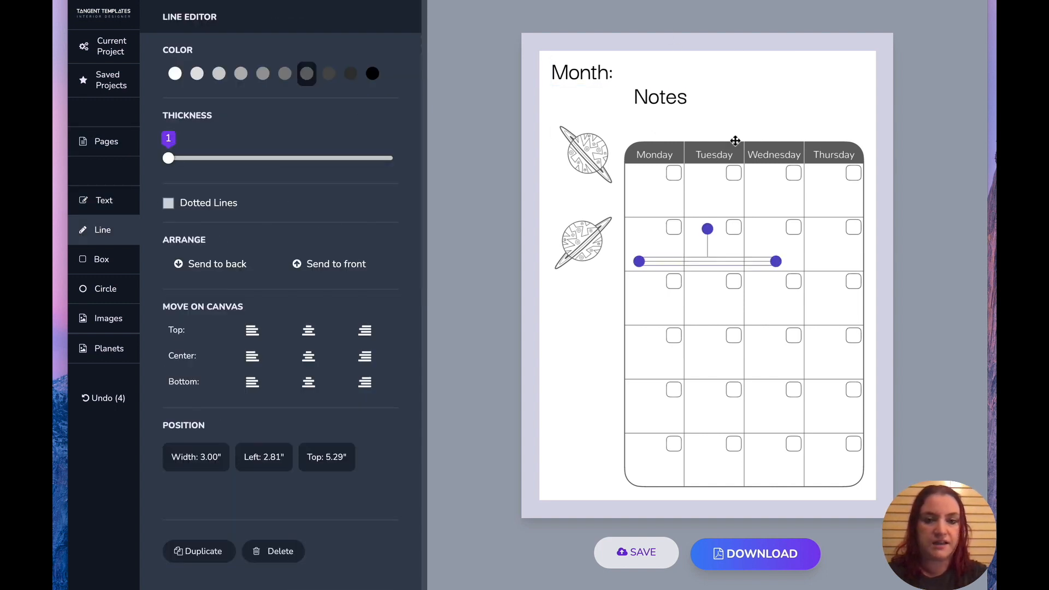
drag(730, 260, 714, 79)
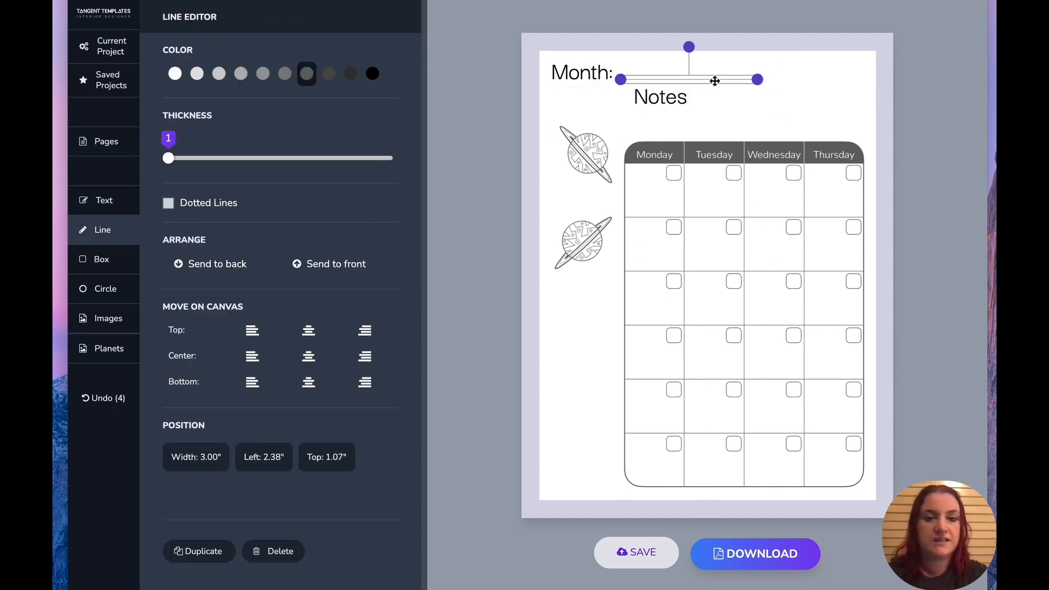
click(672, 106)
key(Delete)
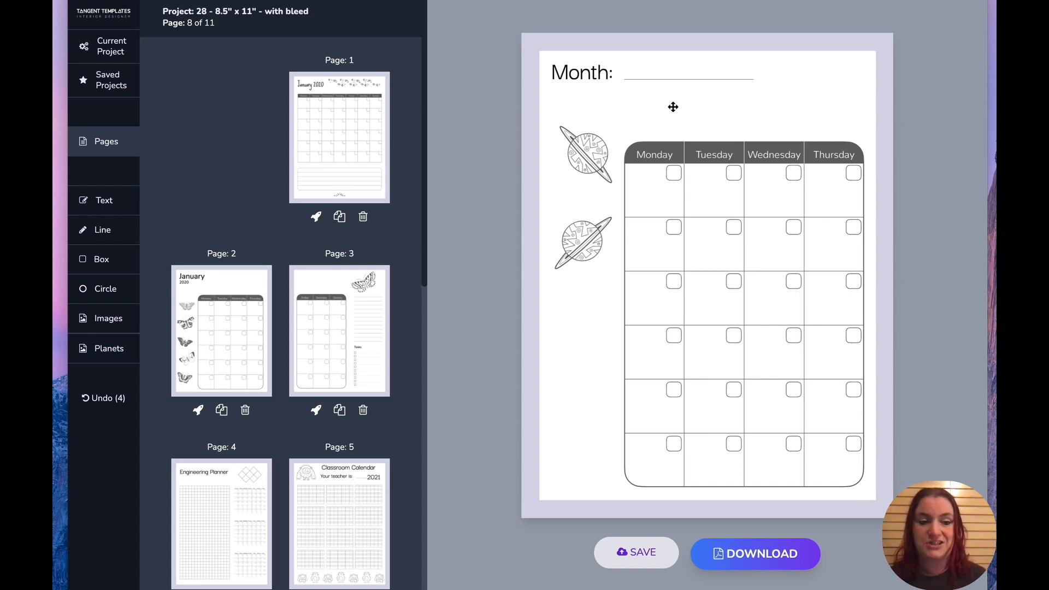
Step: On the Engineering Planner page, try a 3.00" line below the title and across the first mini calendar, and delete it
click(199, 502)
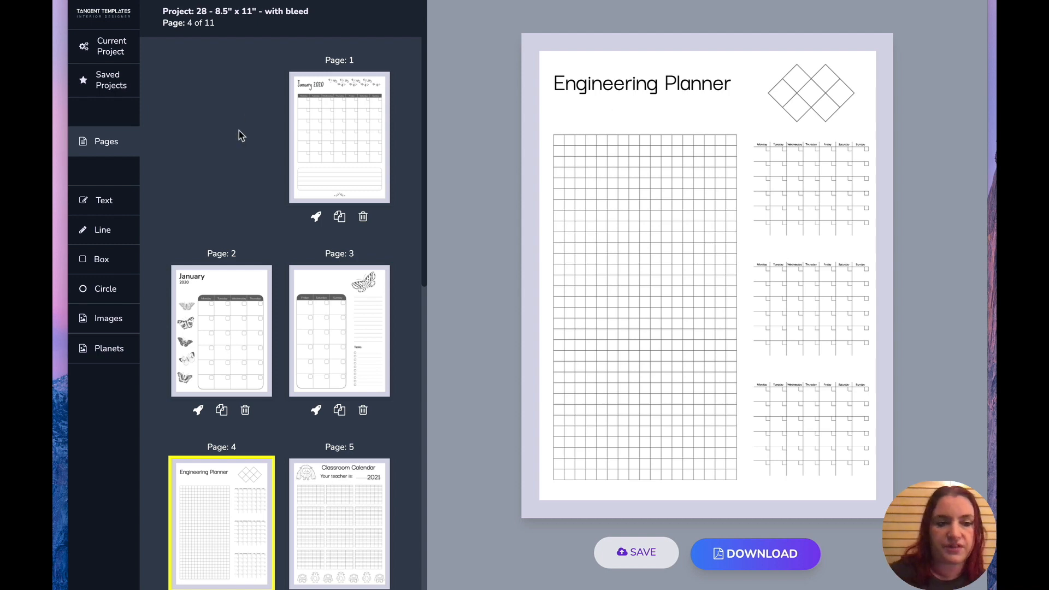
click(103, 231)
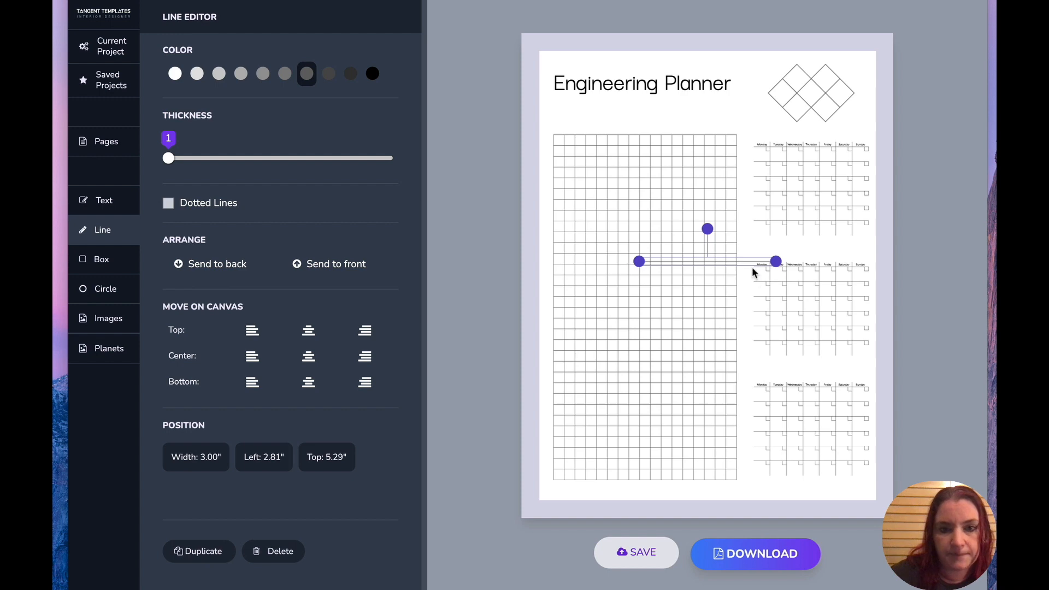
drag(747, 264, 703, 112)
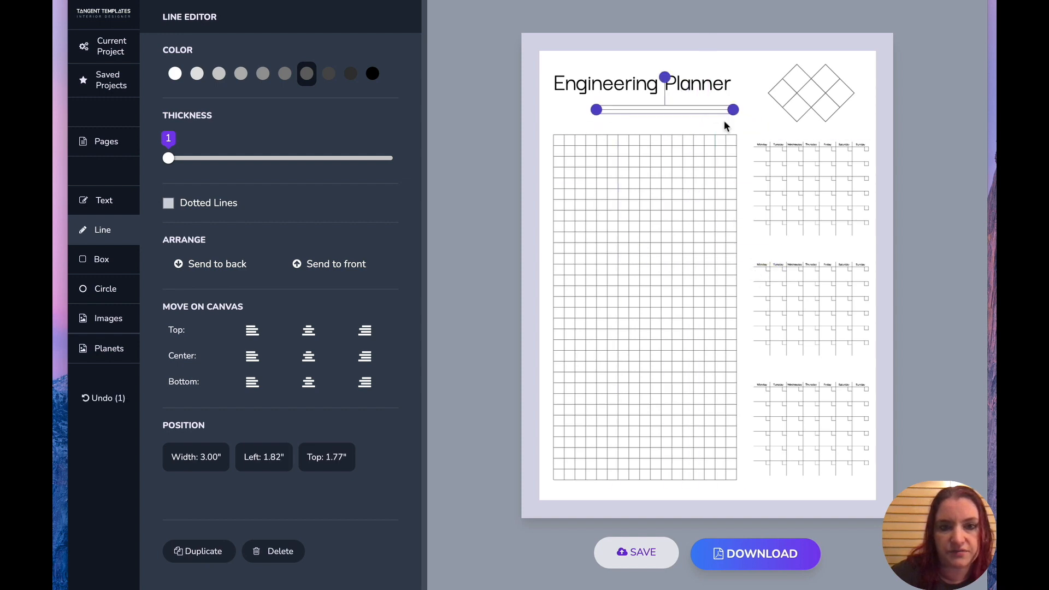
click(723, 120)
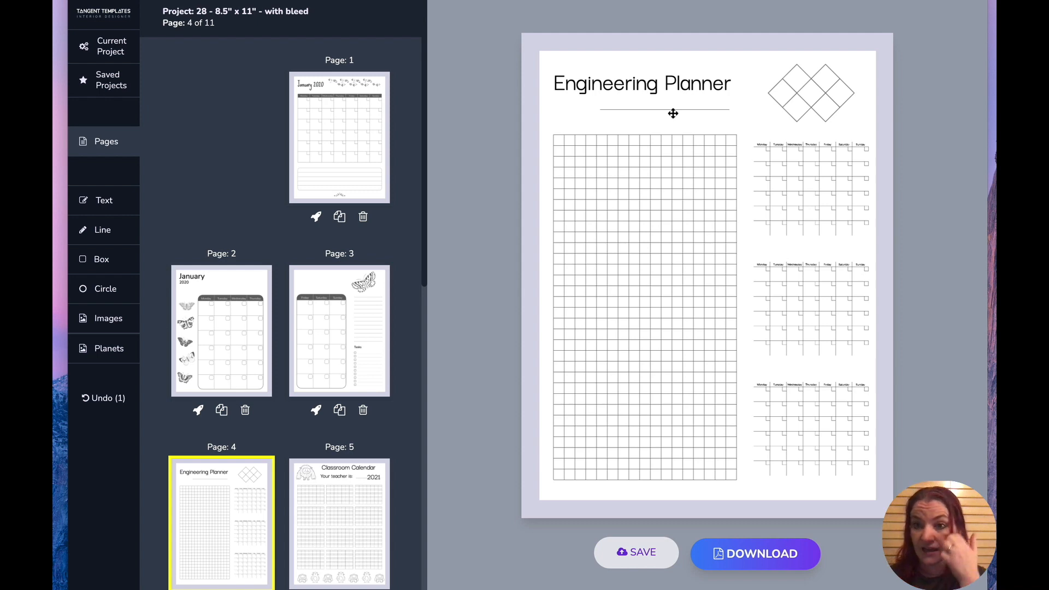
drag(672, 110, 831, 157)
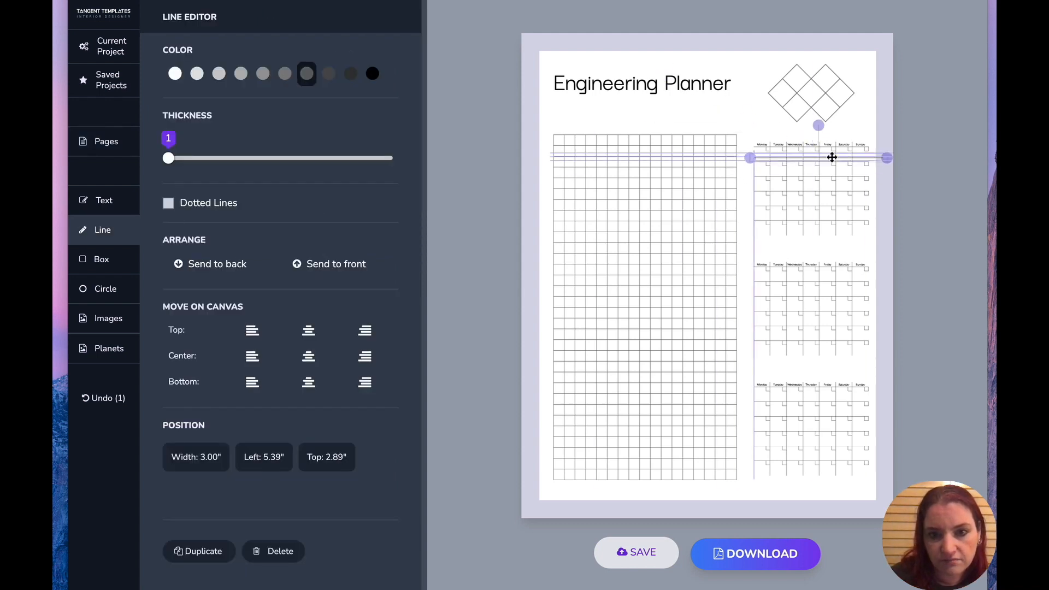
click(771, 247)
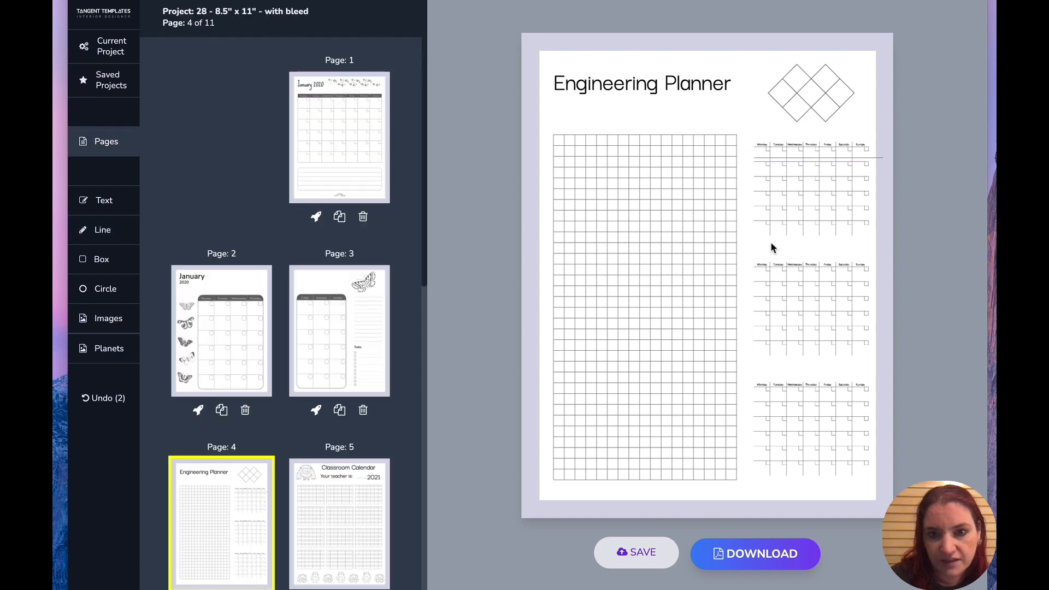
click(761, 157)
key(Delete)
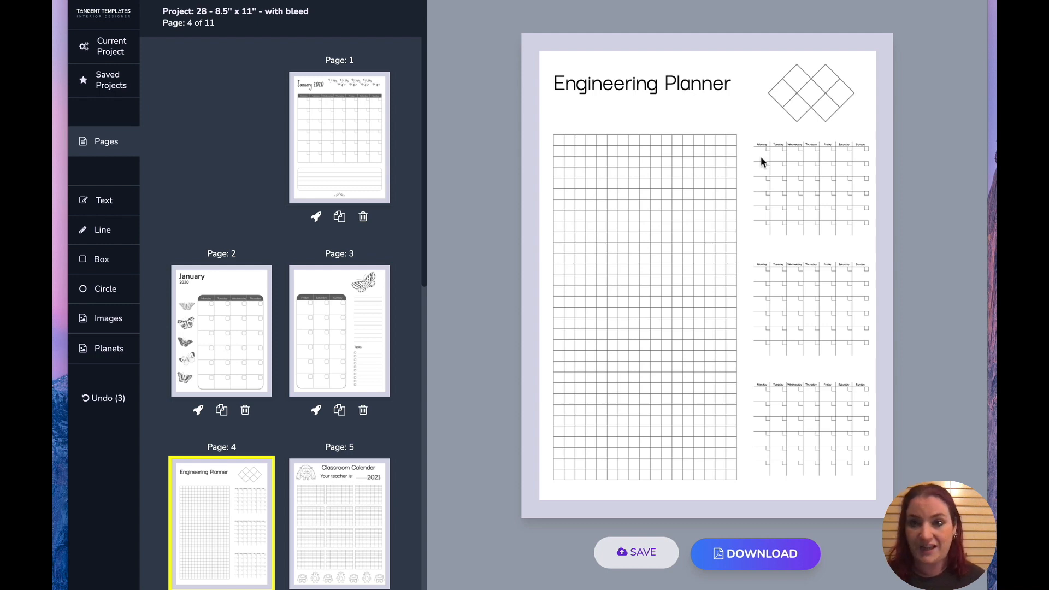
Step: Open page 6 with the monthly coffee count tracker to examine its layout
scroll(232, 369, down, 6)
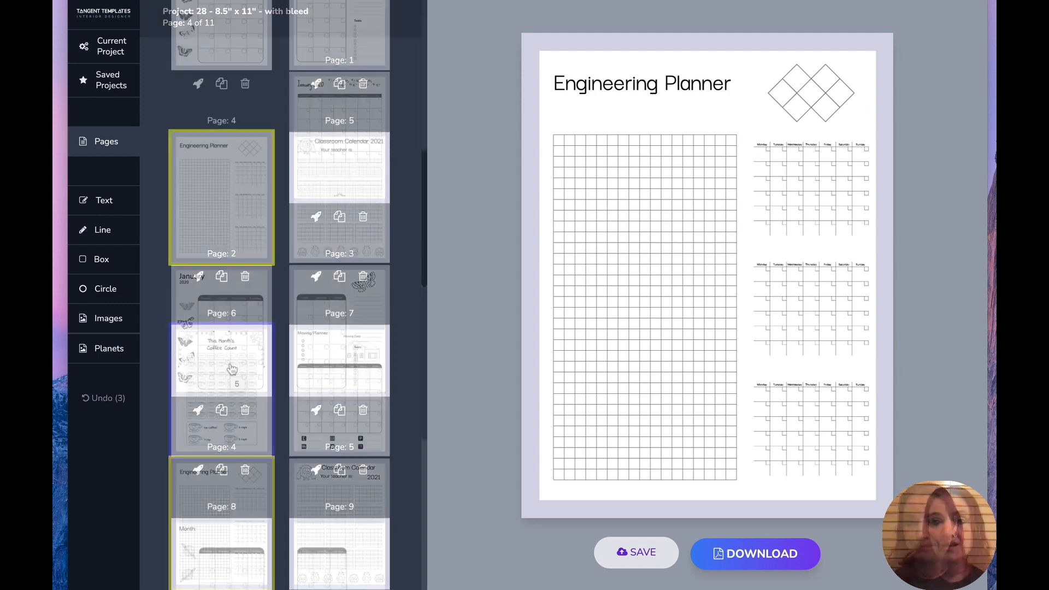
click(231, 369)
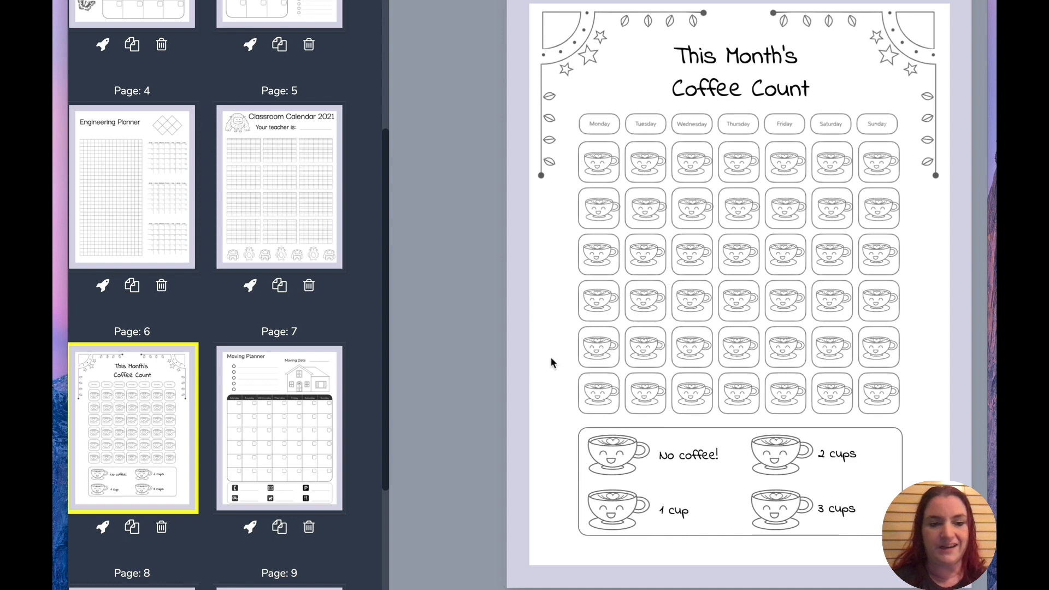
Step: Add one blank page at the end of the project
scroll(206, 388, down, 8)
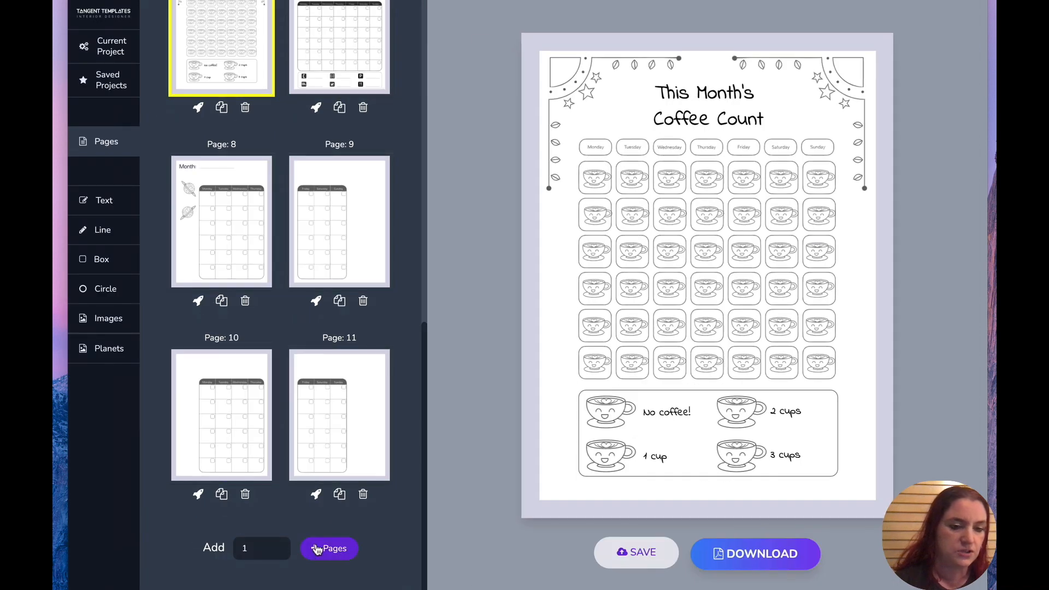
click(323, 548)
click(347, 168)
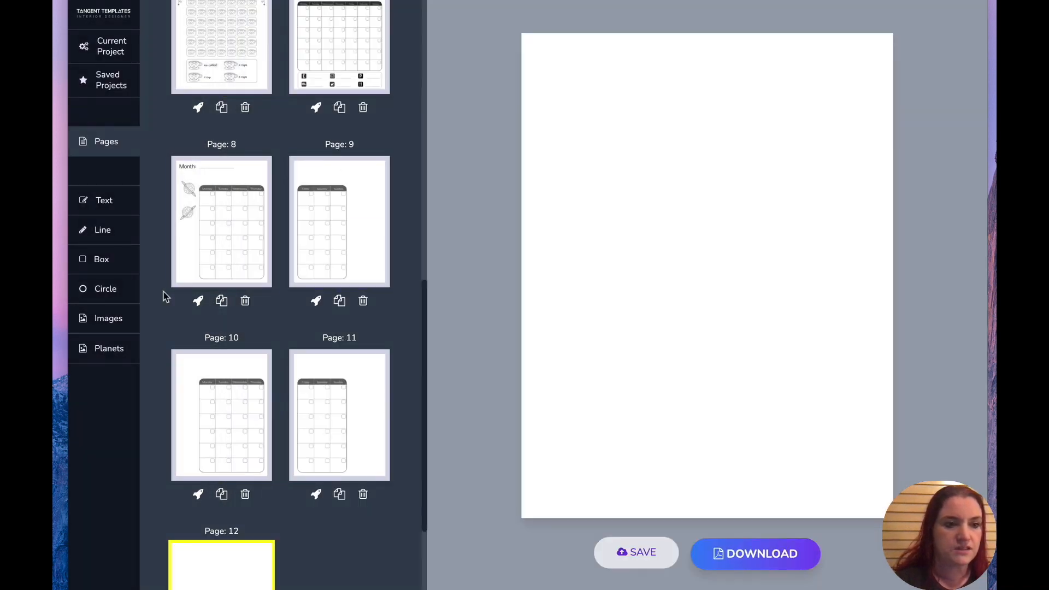
Step: Insert the seven-column grid of separate rounded squares from the Calendars category onto blank page 12
click(106, 327)
scroll(297, 213, down, 15)
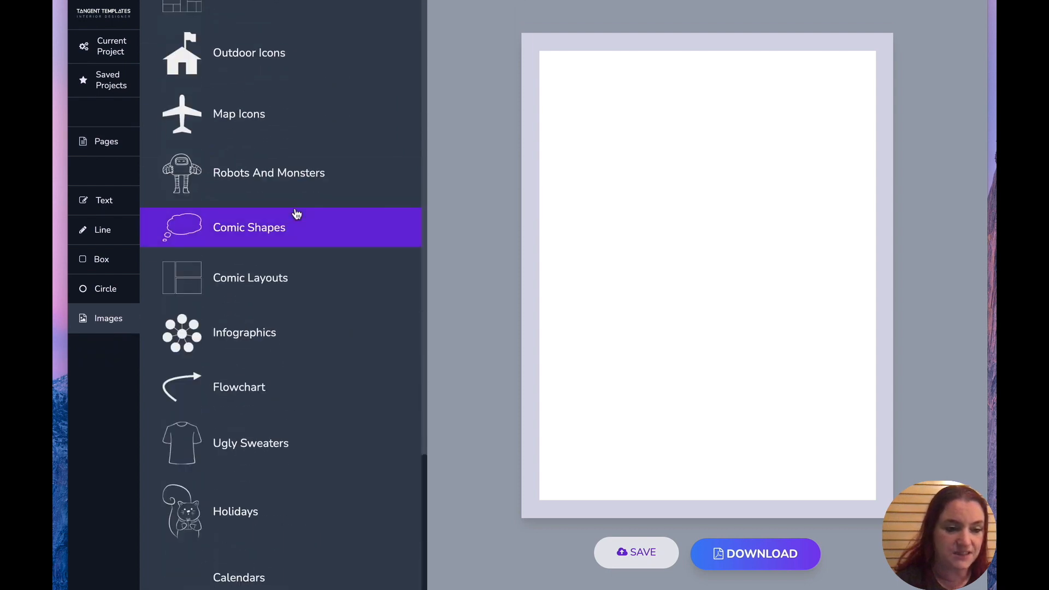
click(277, 570)
scroll(282, 269, down, 10)
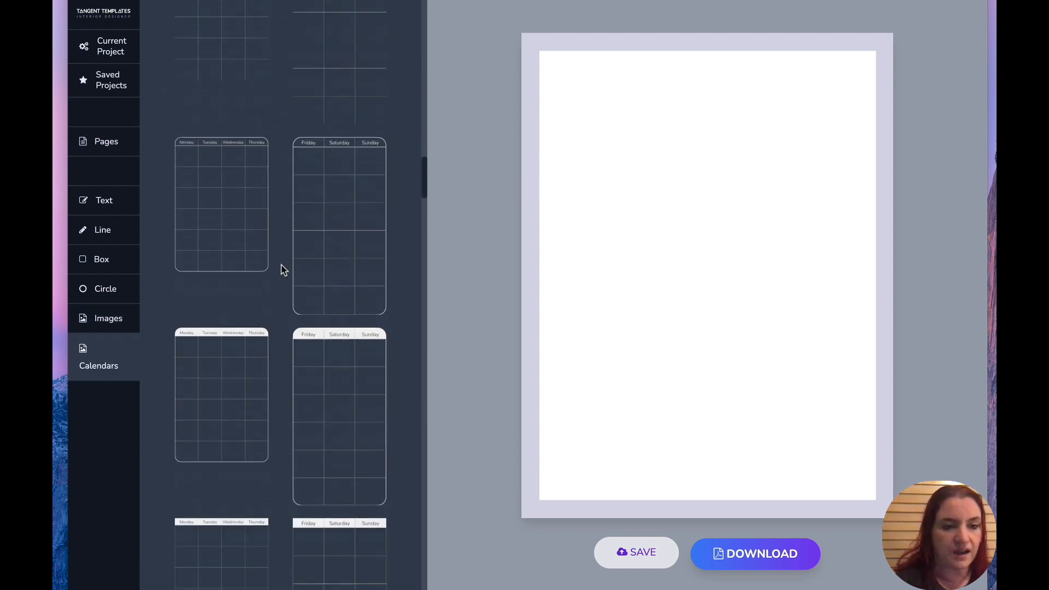
scroll(282, 270, down, 5)
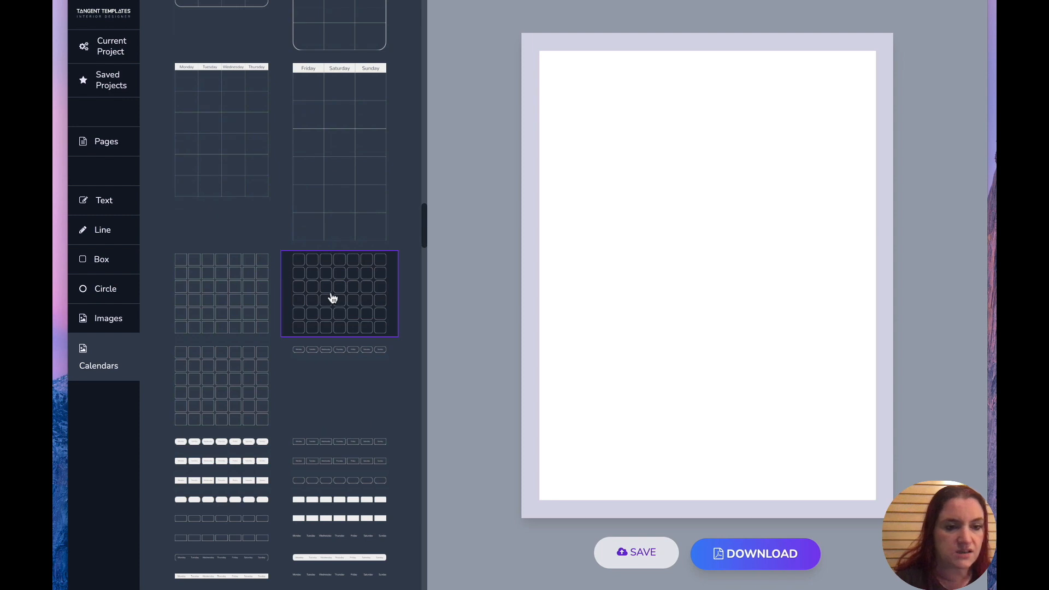
click(329, 307)
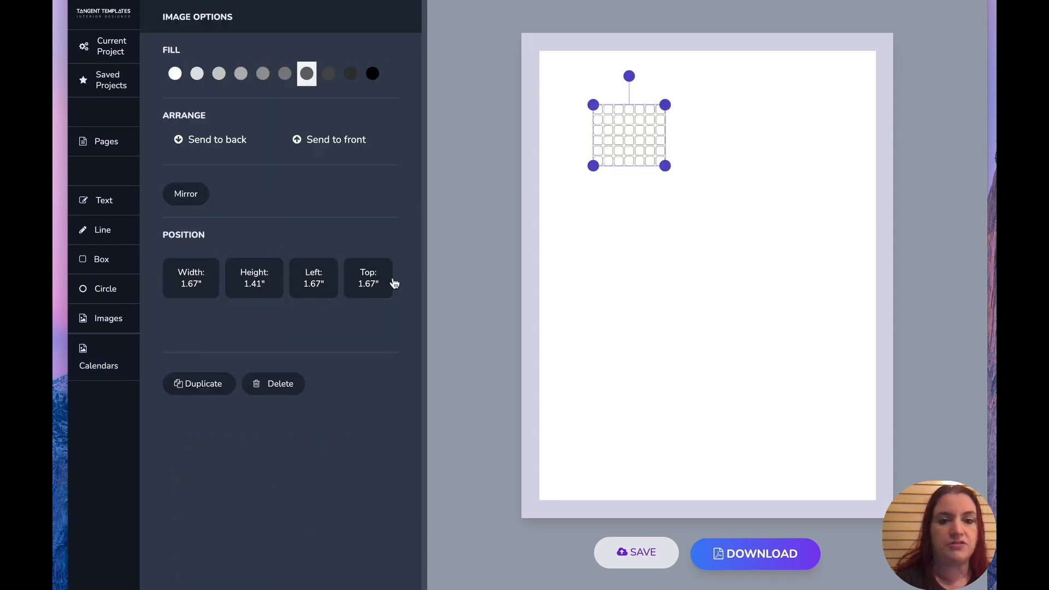
Step: Enlarge the rounded-square grid to about 6.47" by 5.49" and center it on the page, leaving space above for headings
drag(666, 165, 796, 335)
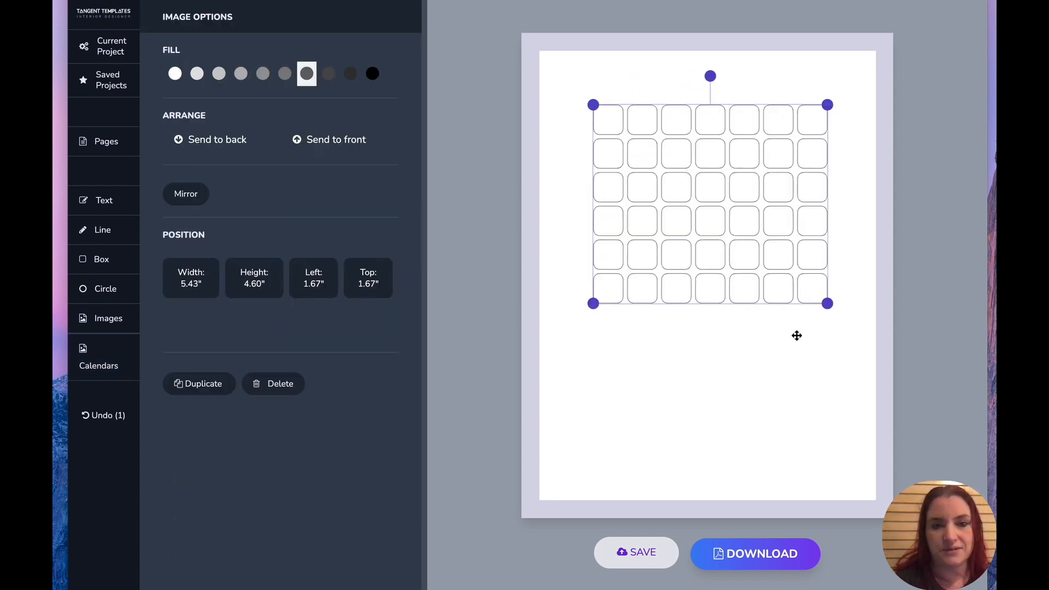
drag(737, 248, 760, 333)
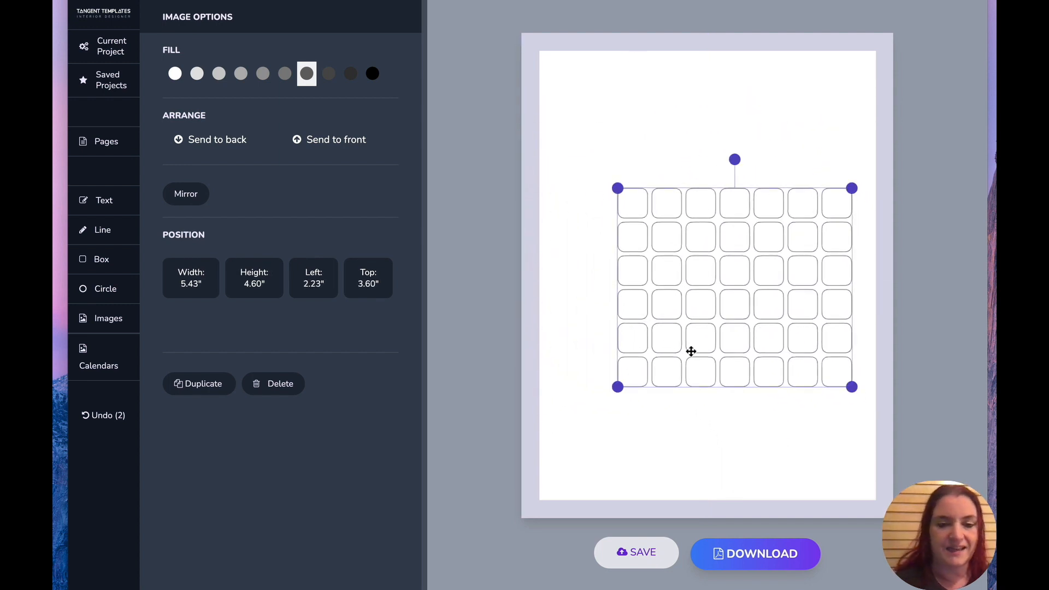
drag(617, 387, 573, 425)
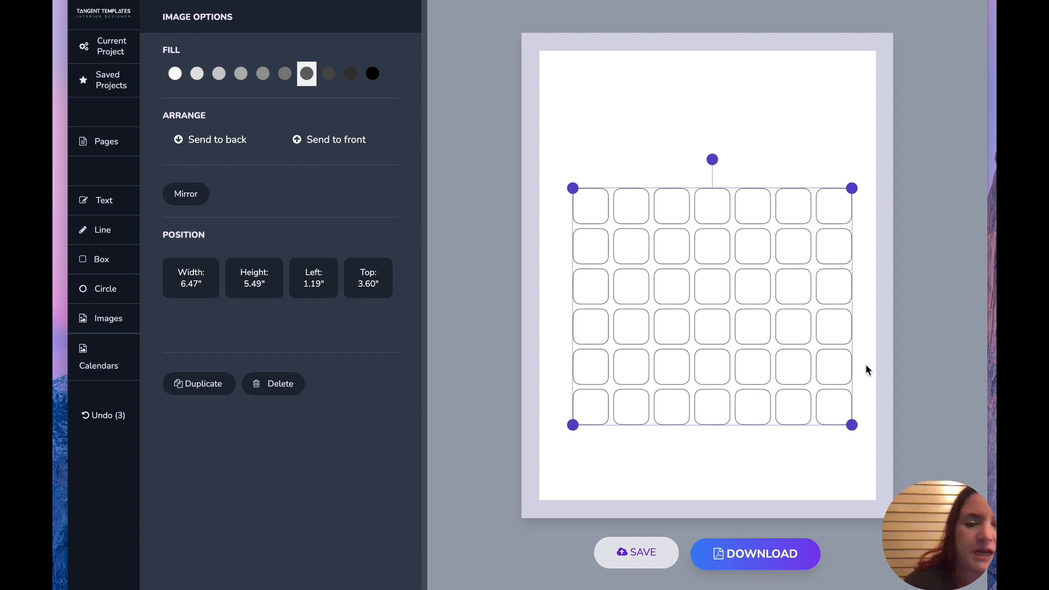
drag(796, 273, 793, 234)
Step: Insert the outlined, rounded Monday-to-Sunday weekday header row from the Calendars category above the grid
click(110, 355)
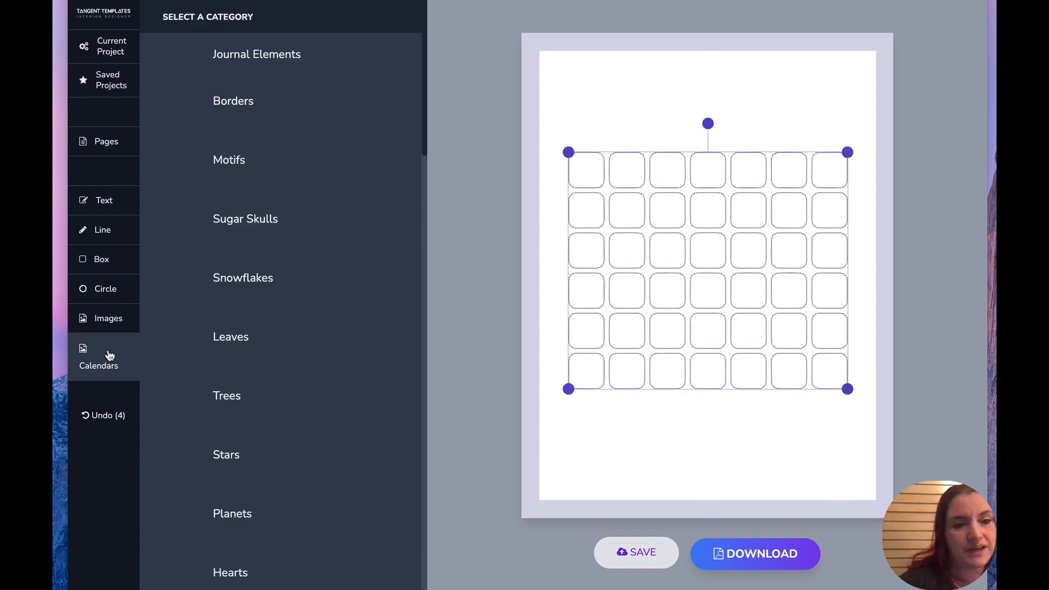
click(273, 156)
scroll(273, 159, down, 5)
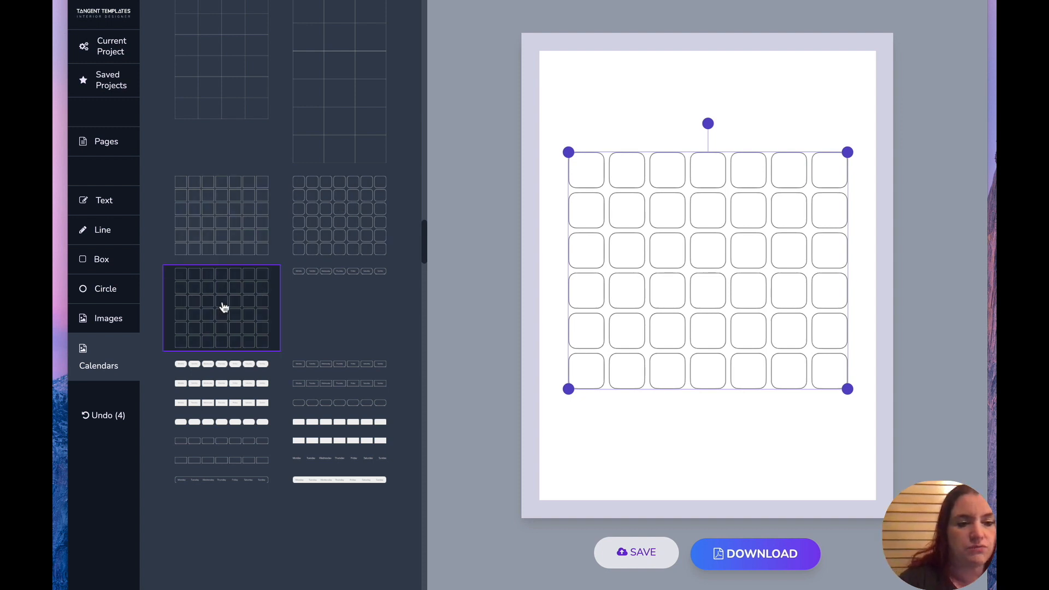
scroll(273, 290, down, 1)
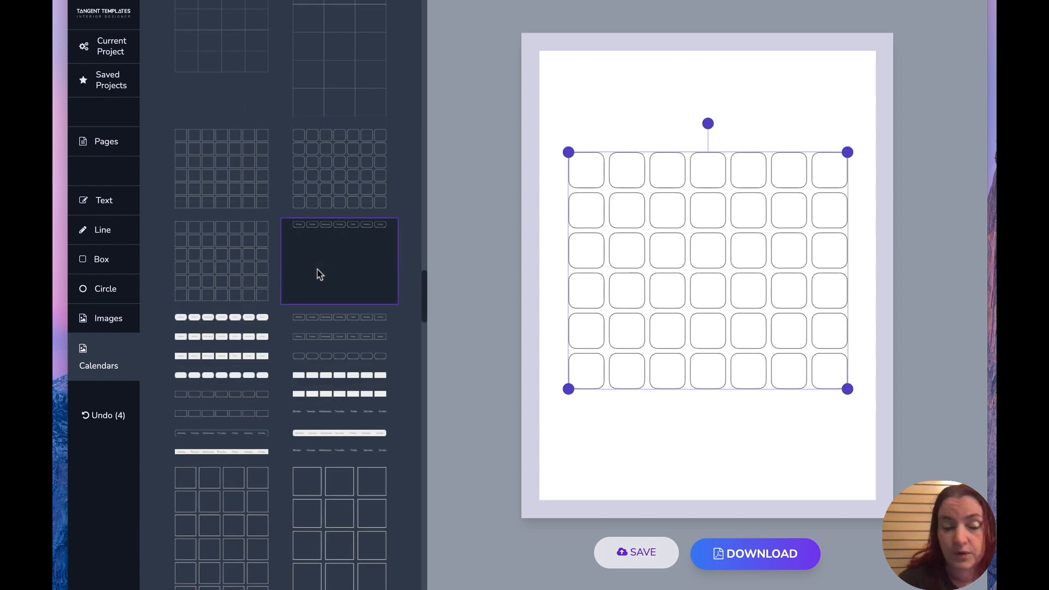
click(345, 230)
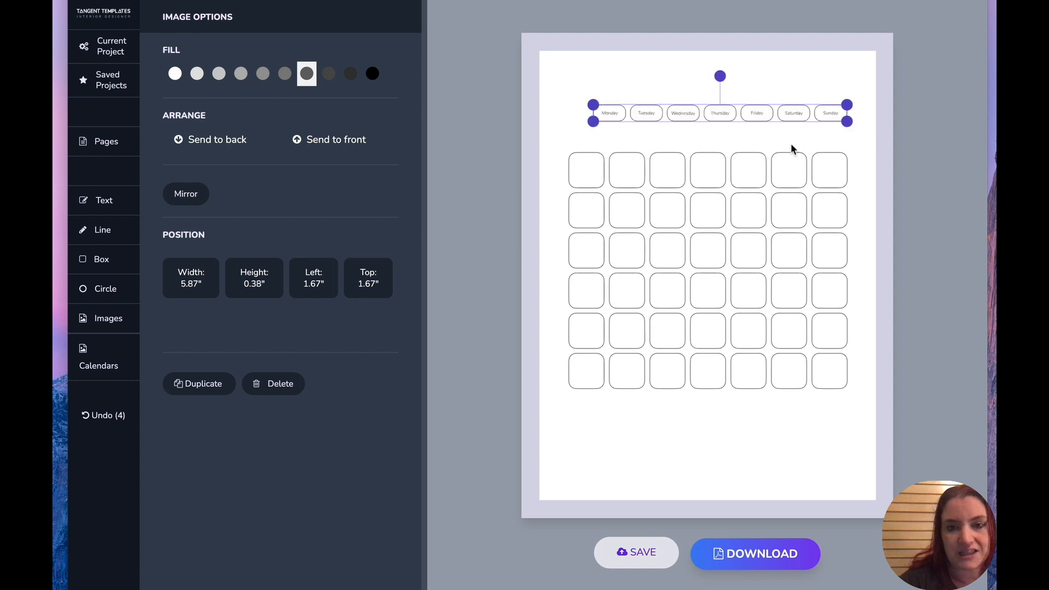
Step: Enlarge the outlined weekday header row to about 6.41" by 0.42" and align it just above the square grid
drag(593, 122, 574, 128)
drag(631, 106, 632, 130)
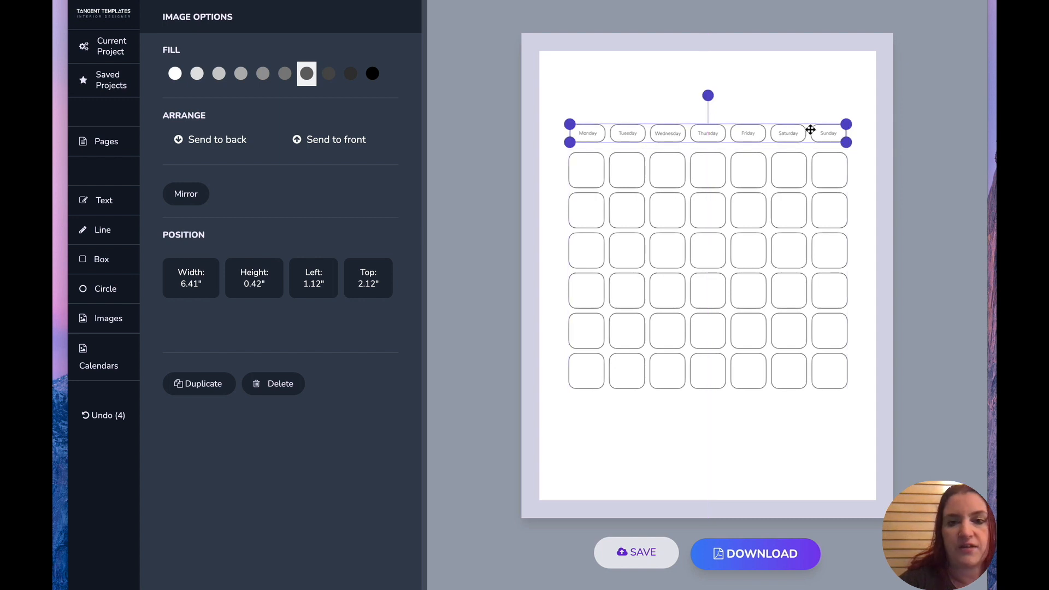
Step: Insert the blank rectangular seven-box header row from the Calendars category and enlarge it to about 6.44" by 0.42" above the weekday row
click(121, 358)
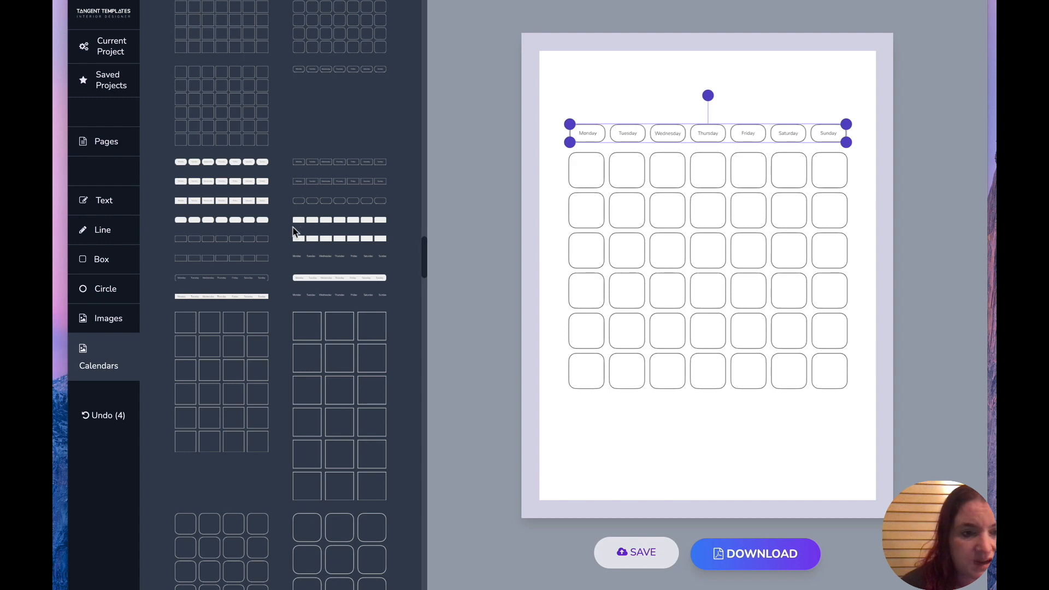
click(216, 265)
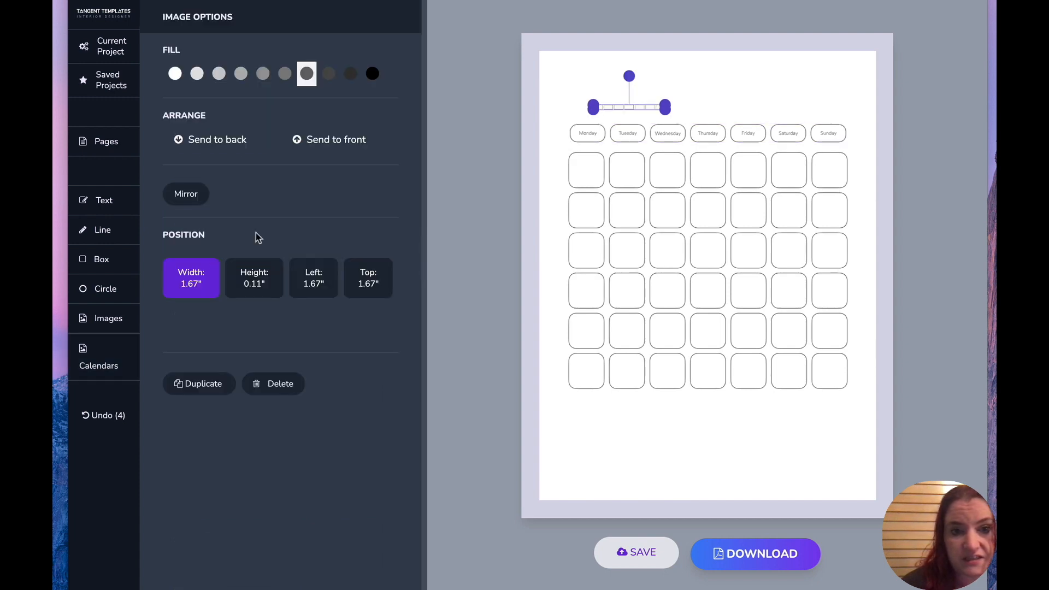
drag(664, 114, 767, 119)
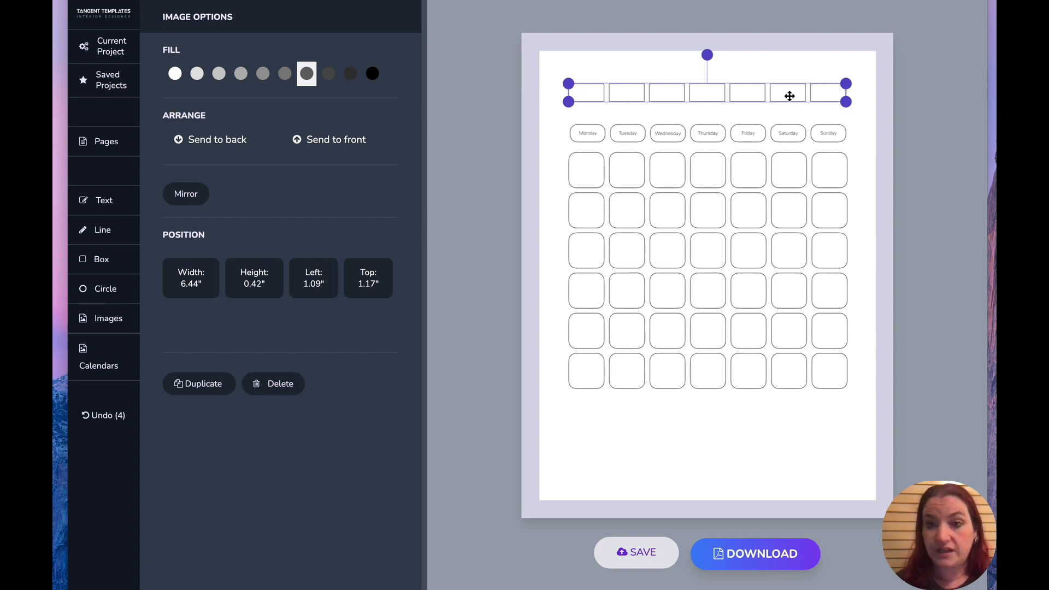
click(646, 427)
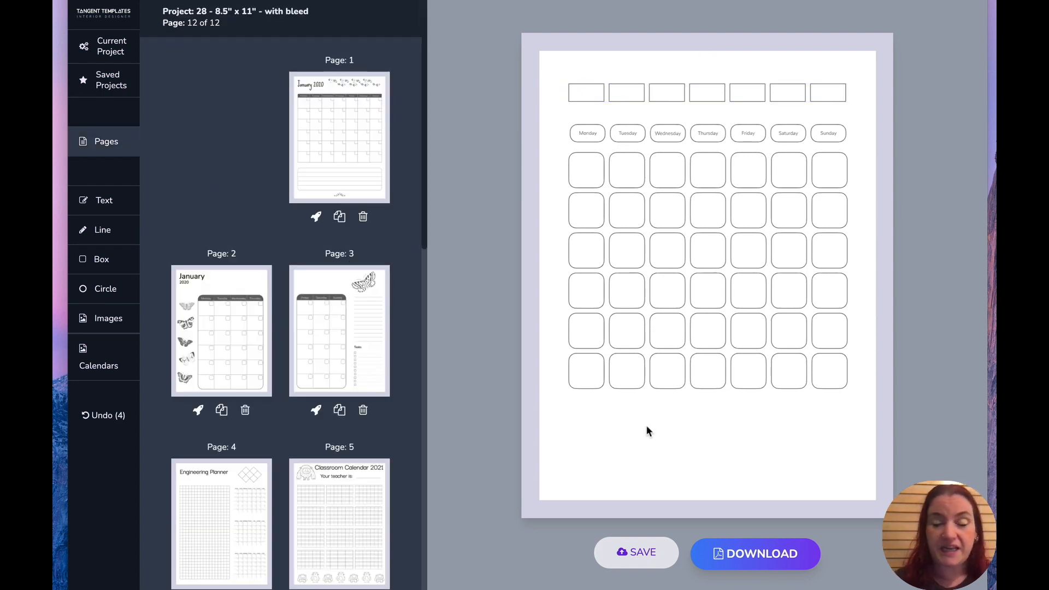
Step: Add a text label reading "Lundi" in the empty space below the grid
click(108, 200)
text(Lund)
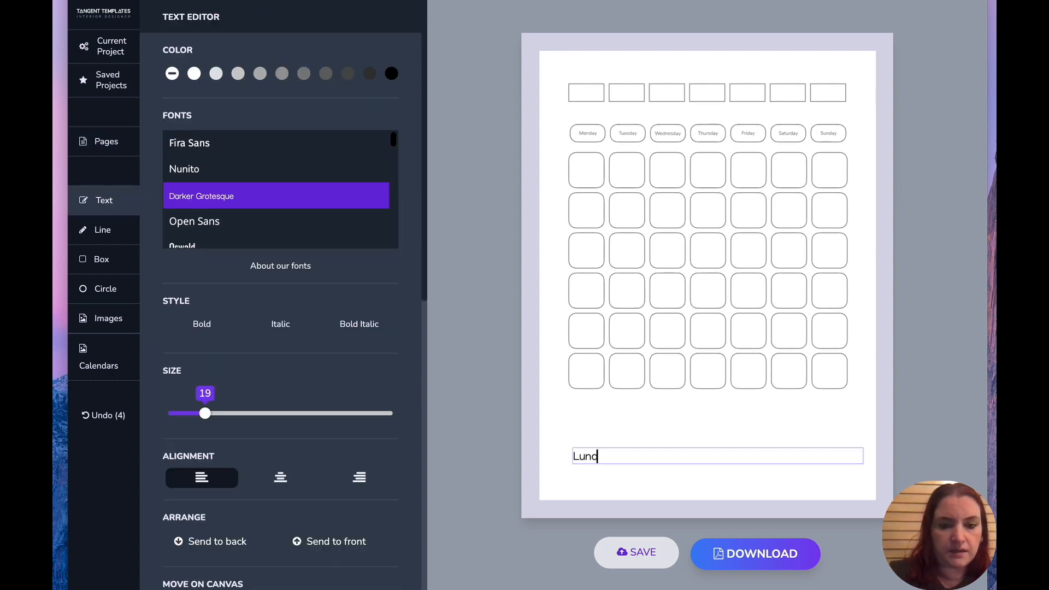
text(i)
click(611, 478)
Step: Copy the "Lundi" label, place the copy beneath it and change its text to "Mardi"
click(603, 463)
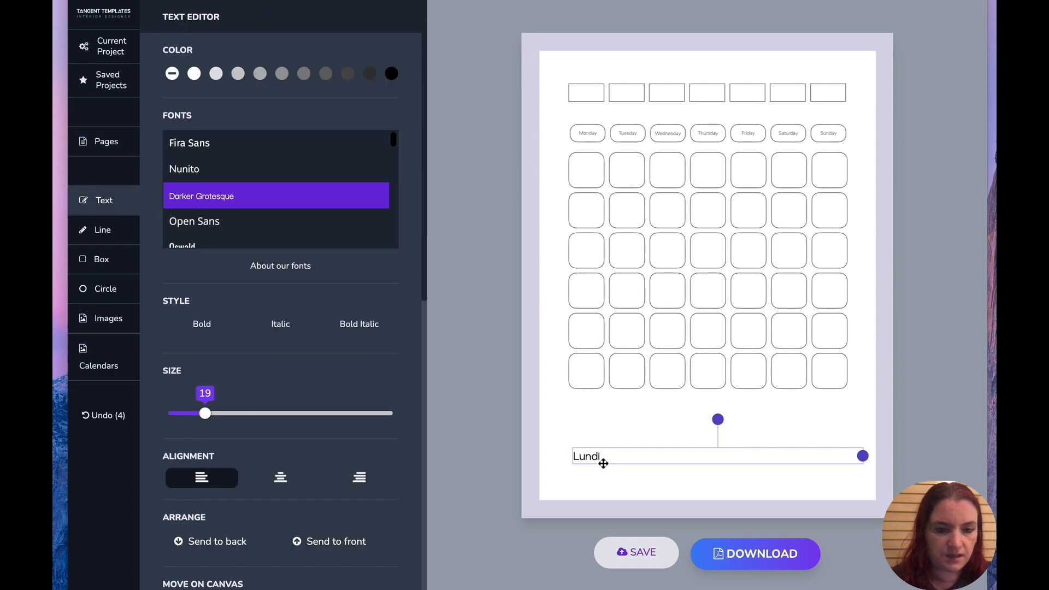
key(super+v)
drag(599, 462, 587, 470)
double_click(620, 474)
text(Mardi)
click(652, 493)
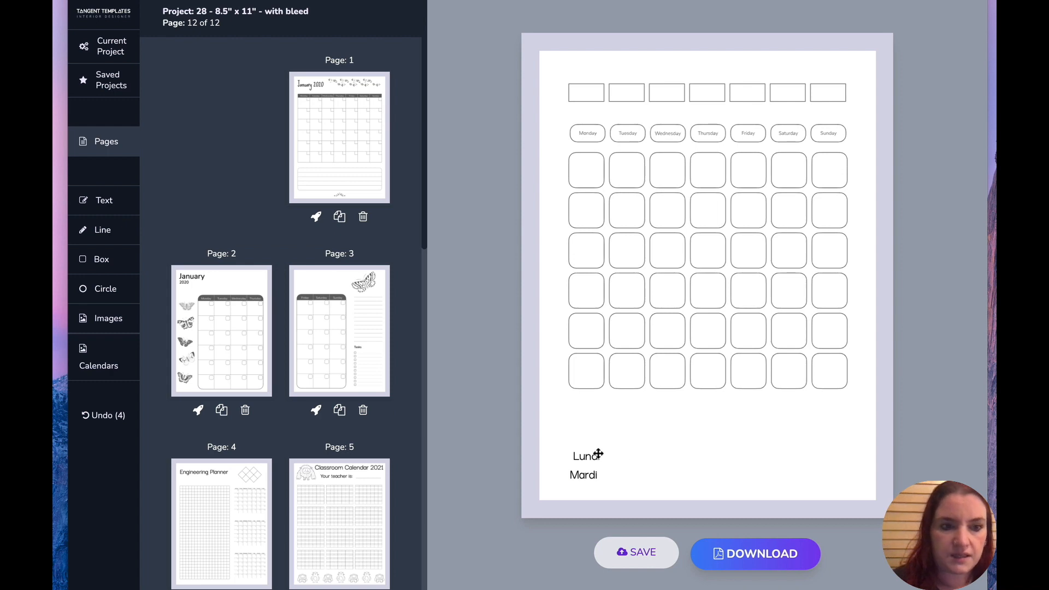
Step: Reduce the "Lundi" label to size 15, narrow its text frame and fit it inside the first blank header box
click(598, 454)
drag(201, 415, 182, 414)
click(601, 434)
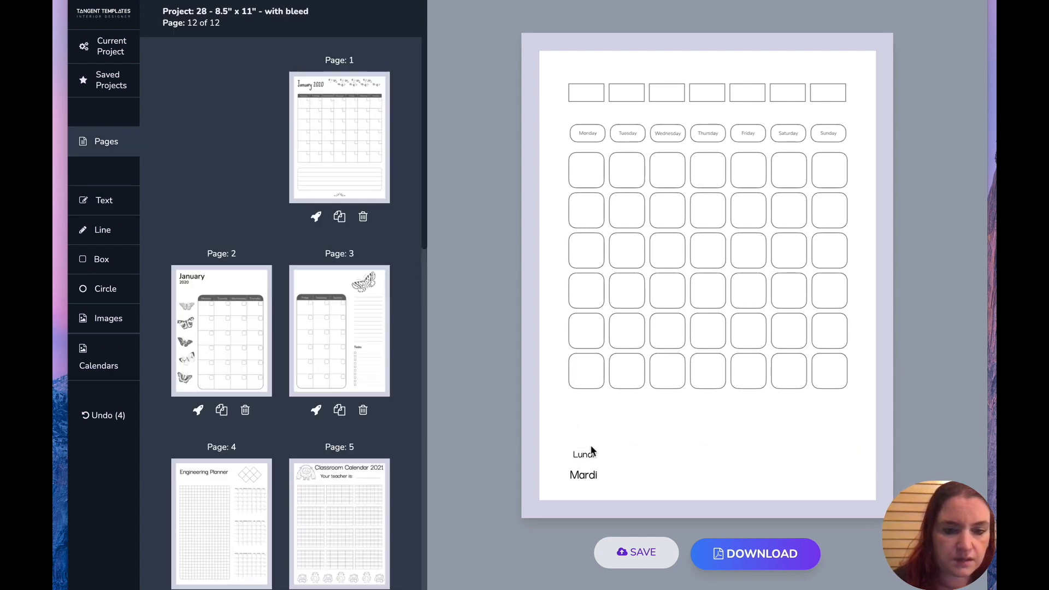
drag(591, 449, 592, 89)
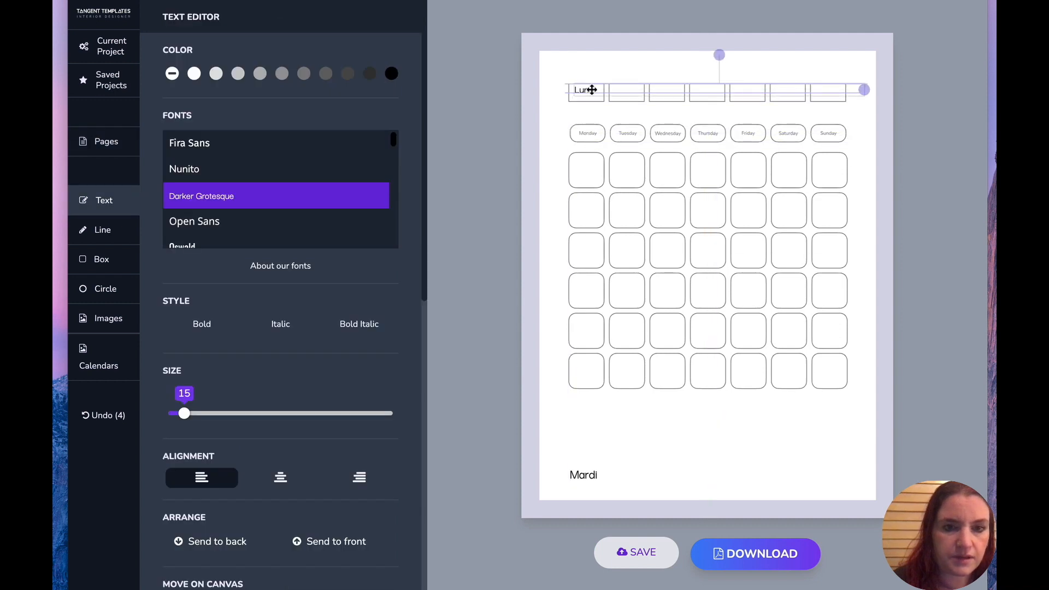
drag(864, 89, 589, 93)
click(547, 151)
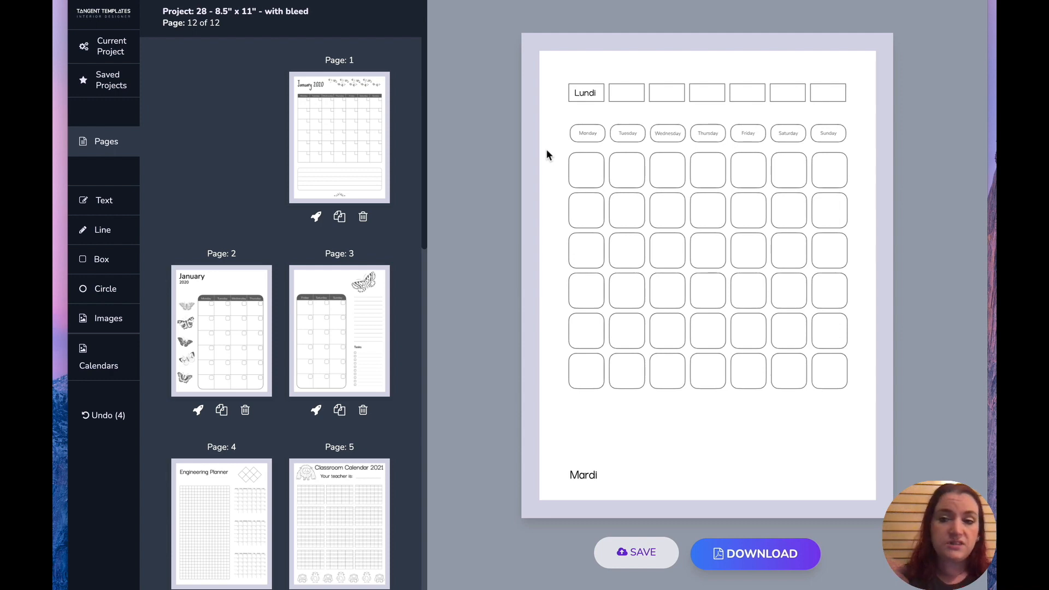
Step: Delete the blank header row together with its "Lundi" label
drag(531, 57, 860, 108)
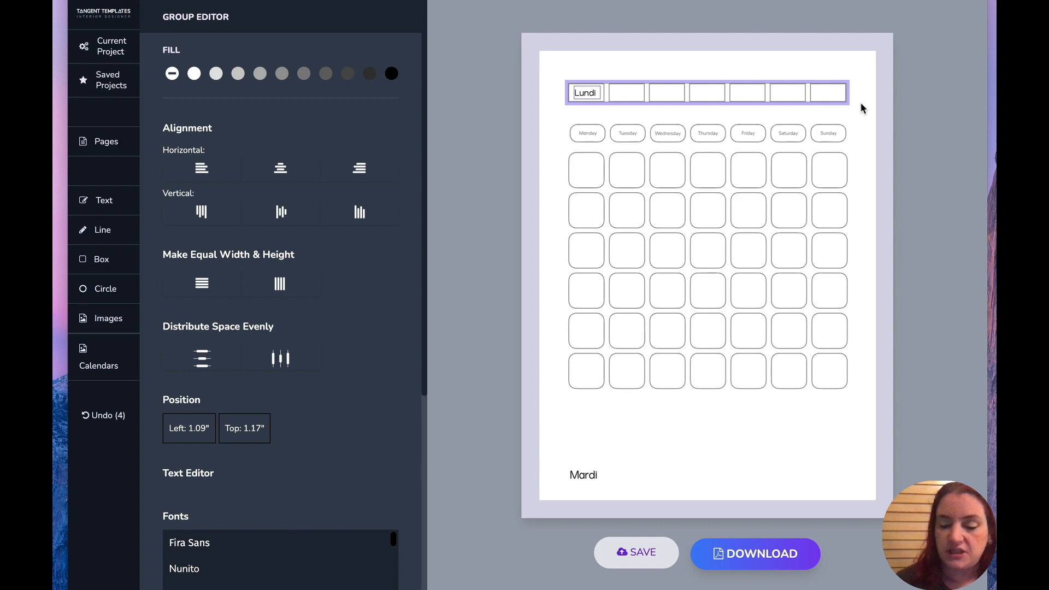
key(Delete)
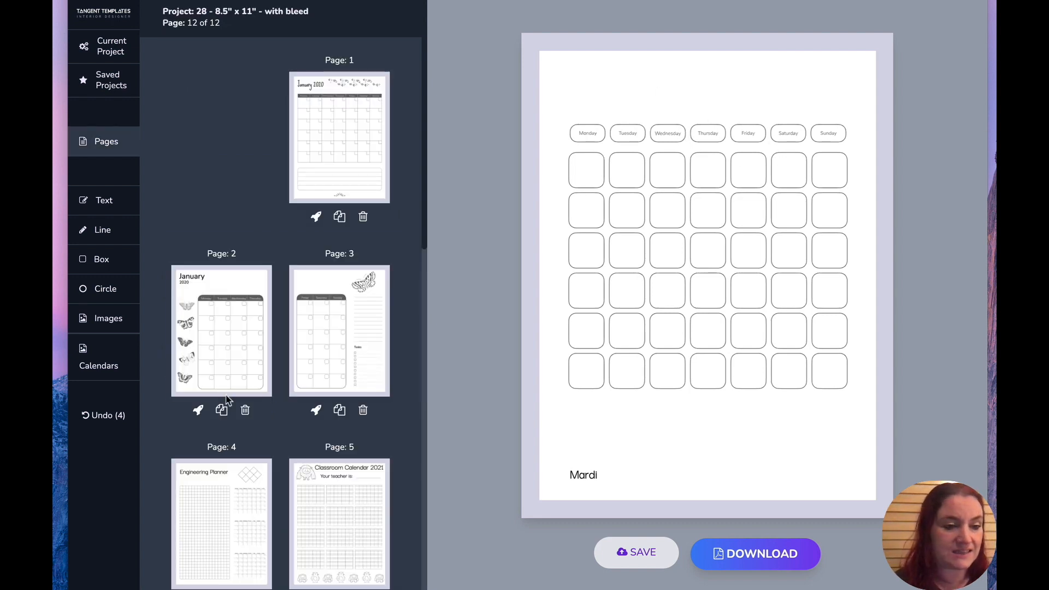
Step: Insert the filled, rounded Monday-to-Sunday header row from the Calendars category and enlarge it to about 6.38" by 0.42" above the outlined row
click(91, 352)
scroll(372, 210, down, 2)
scroll(371, 209, down, 10)
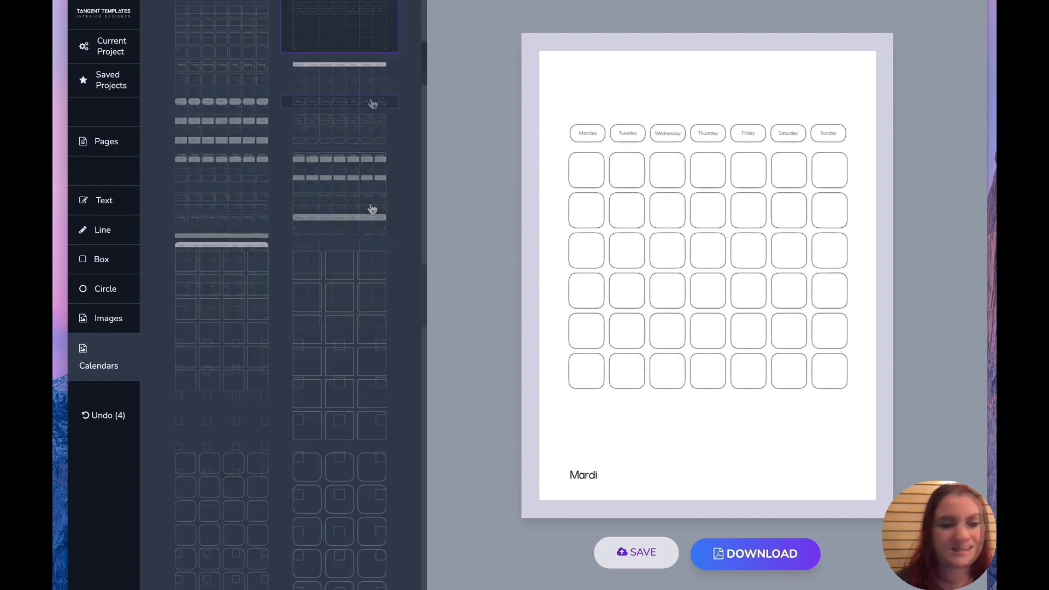
click(243, 102)
drag(666, 106, 826, 71)
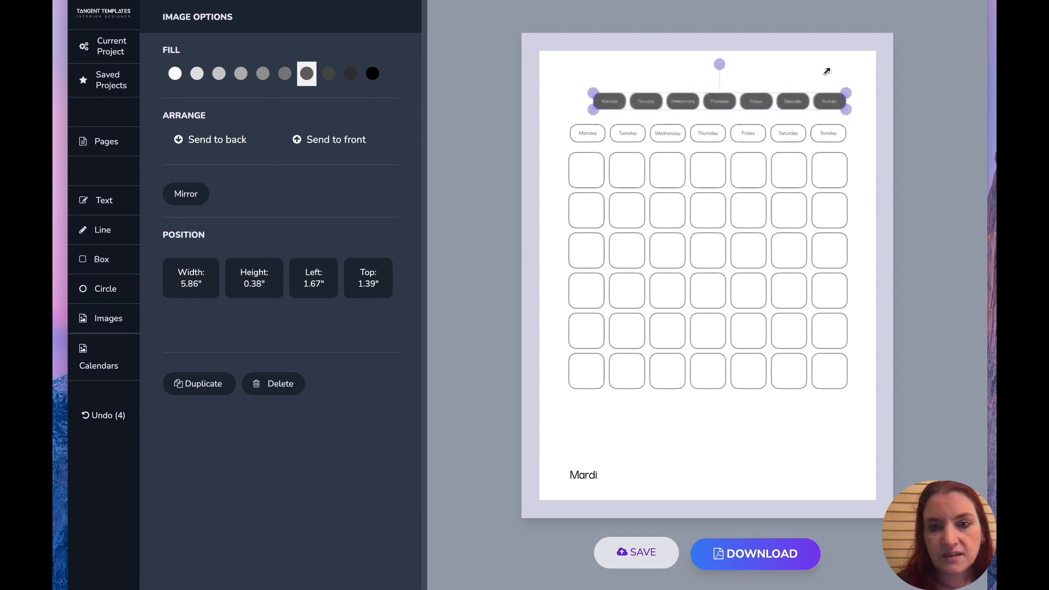
drag(593, 110, 570, 111)
Step: Delete the outlined weekday row and move the filled row directly beneath the grid, matching the grid's width
click(590, 133)
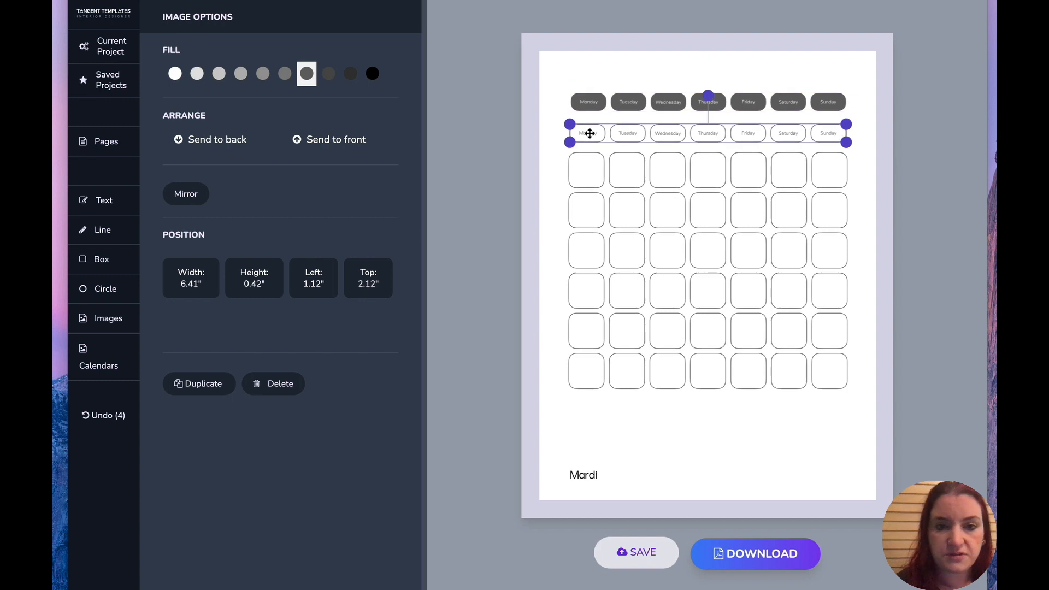
key(Delete)
drag(590, 102, 582, 399)
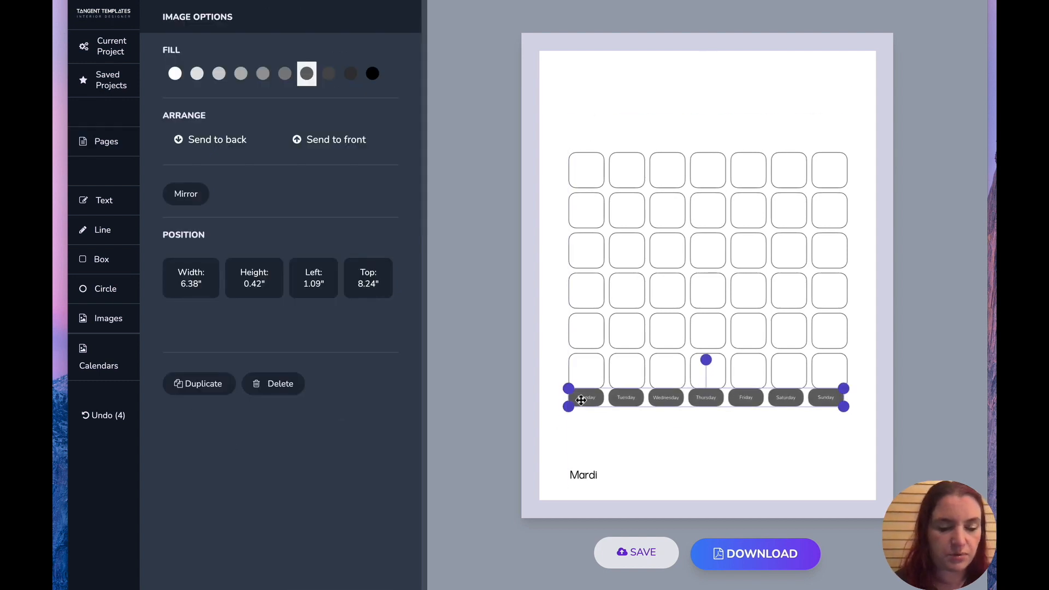
click(844, 424)
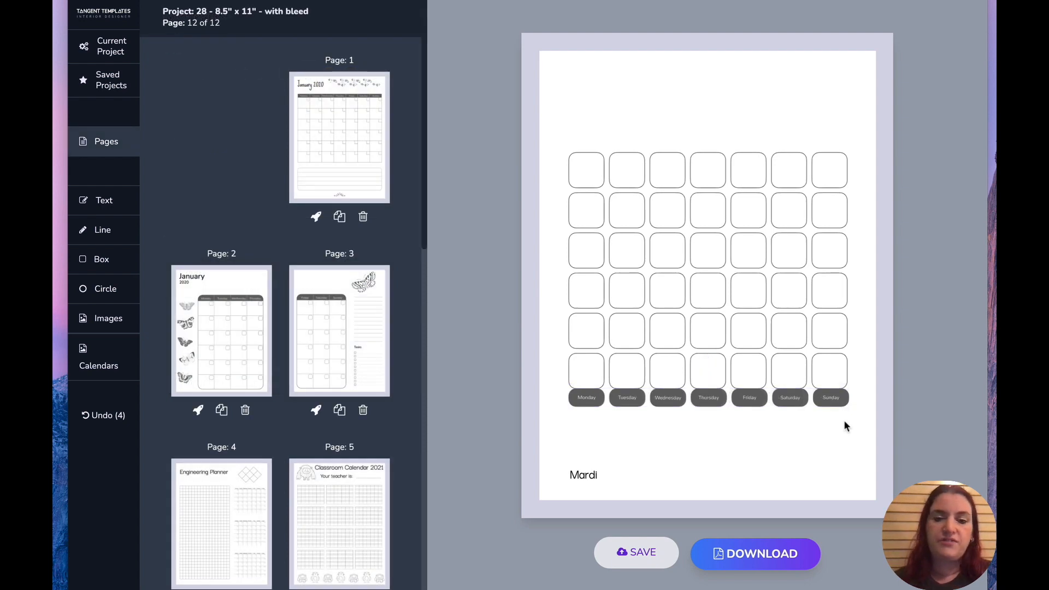
Step: Copy the filled weekday row and place the copy directly above the grid's first row of squares
click(834, 400)
key(super+v)
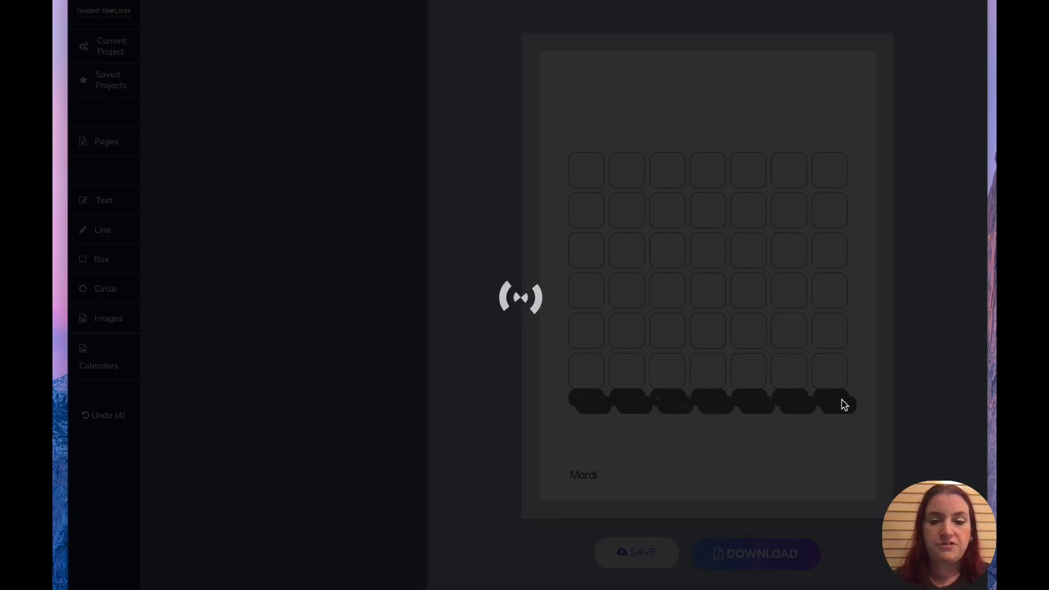
drag(838, 408, 826, 145)
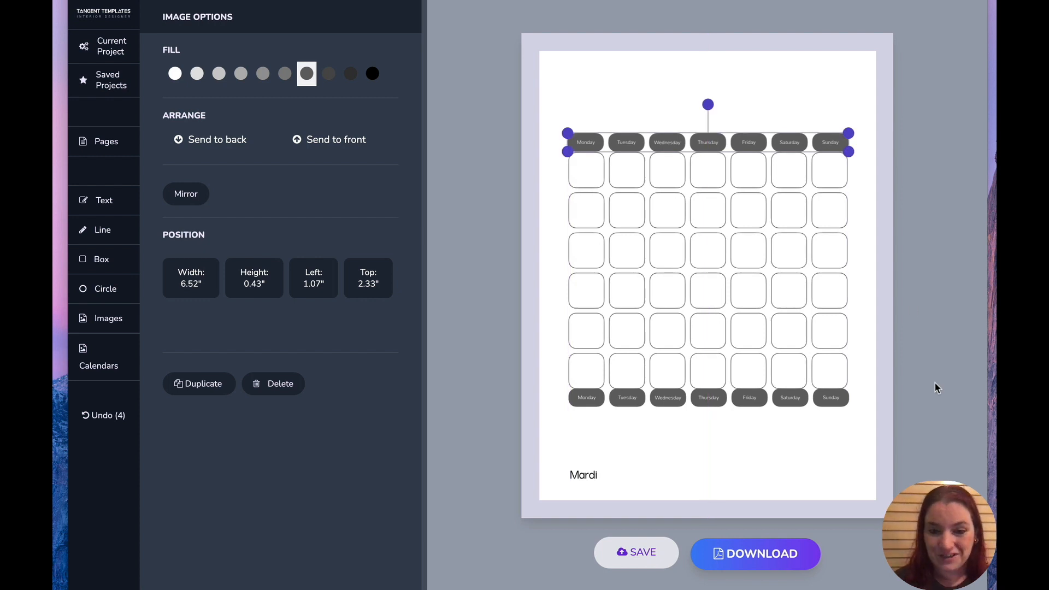
click(817, 419)
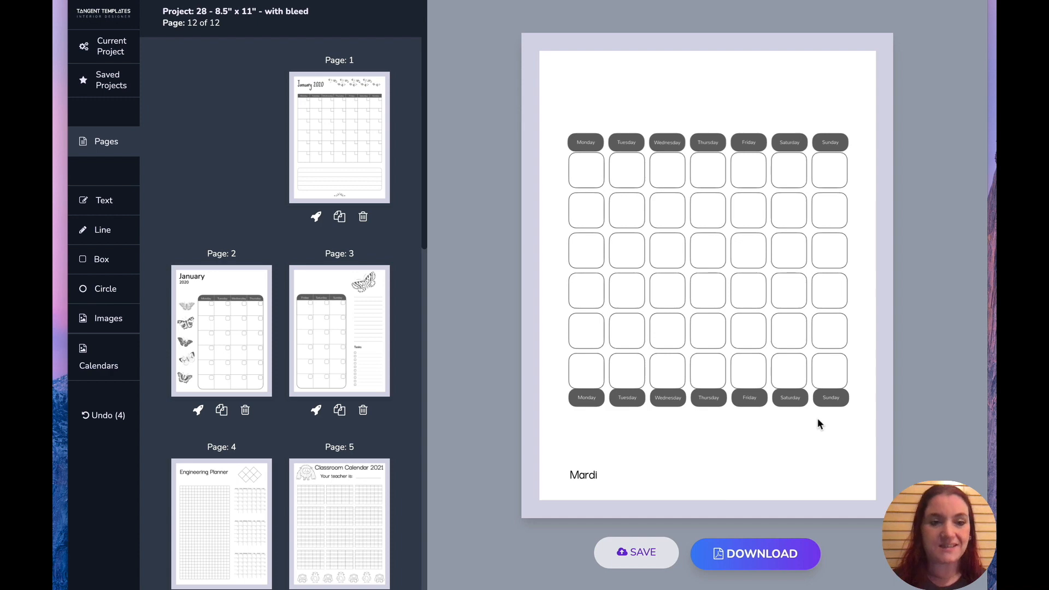
Step: Look through the project pages, opening the Engineering Planner on page 4 and the Coffee Count tracker on page 6
scroll(219, 382, down, 11)
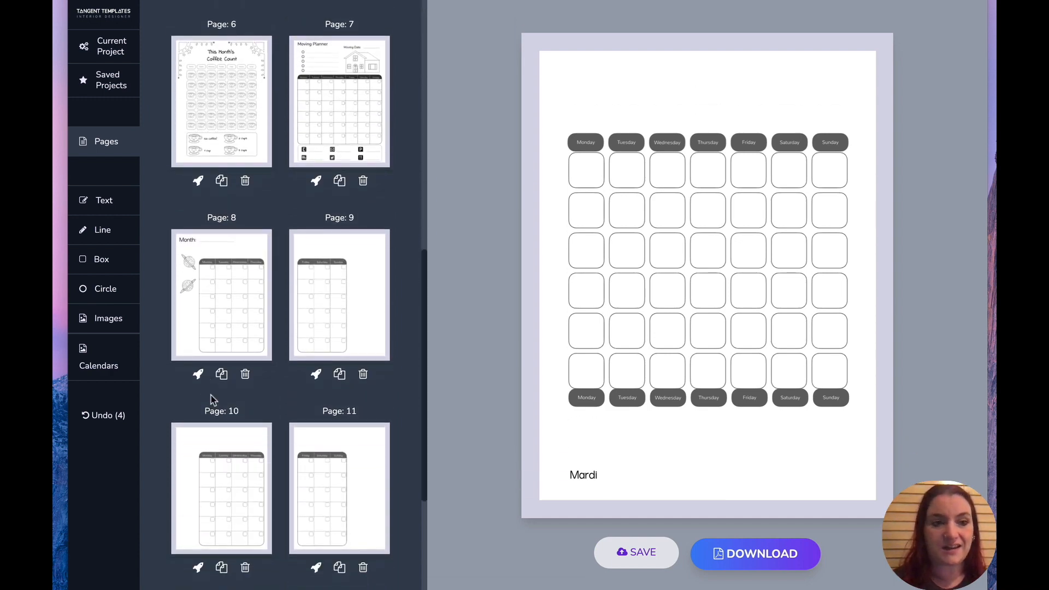
scroll(232, 339, up, 2)
scroll(224, 306, up, 4)
click(212, 256)
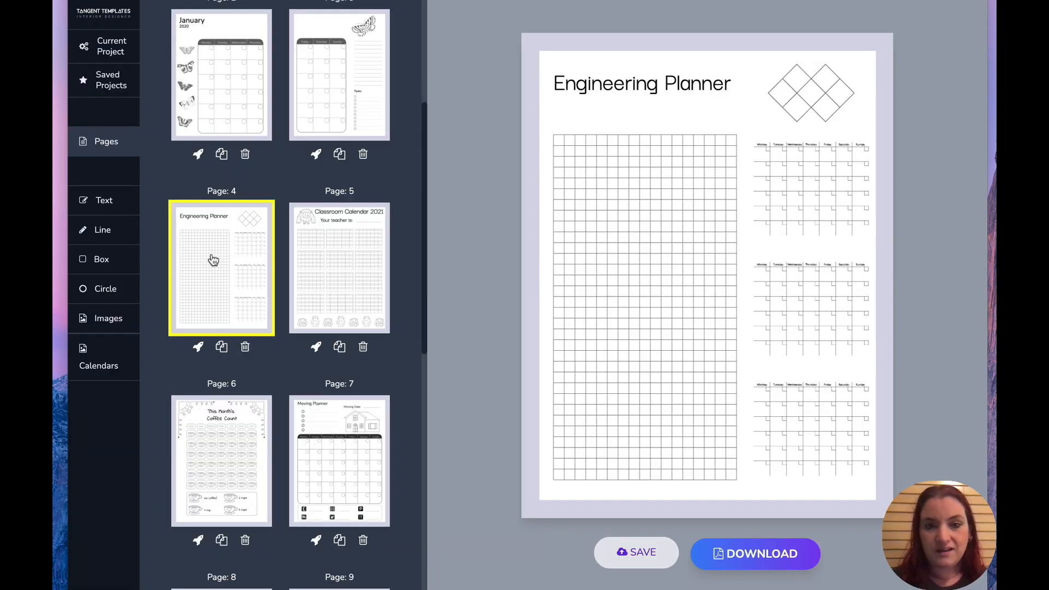
click(239, 434)
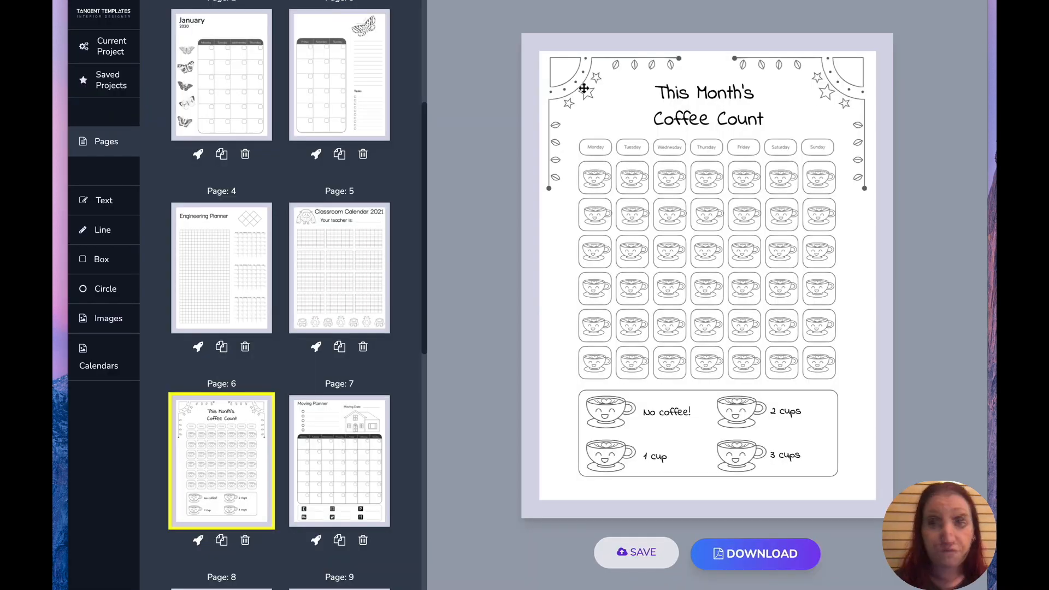
Step: Select the Coffee Count page's upper-left corner ornament and browse the Journal Elements image category for matching artwork
click(583, 89)
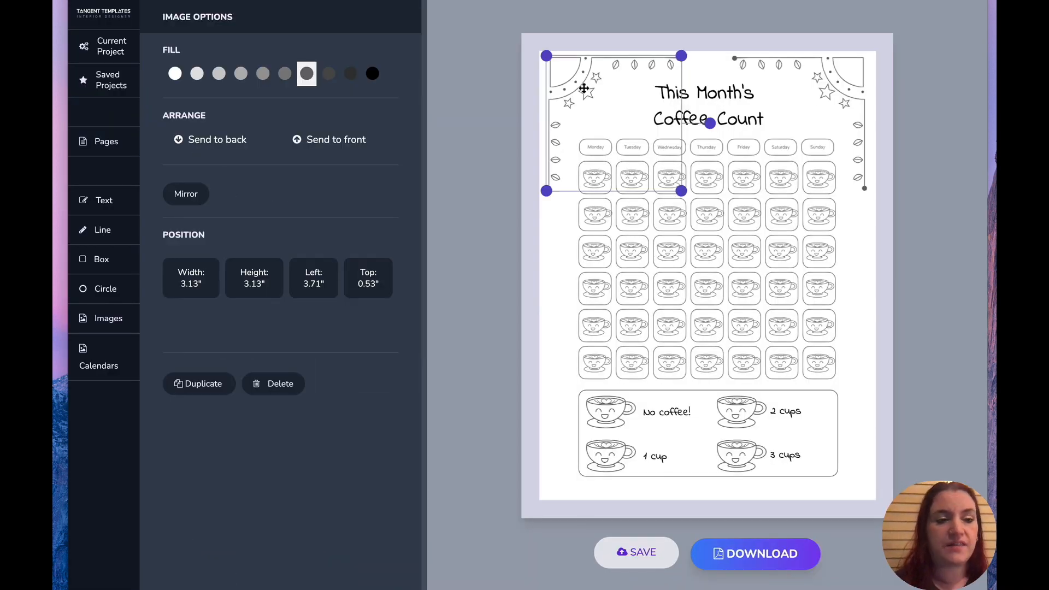
click(109, 316)
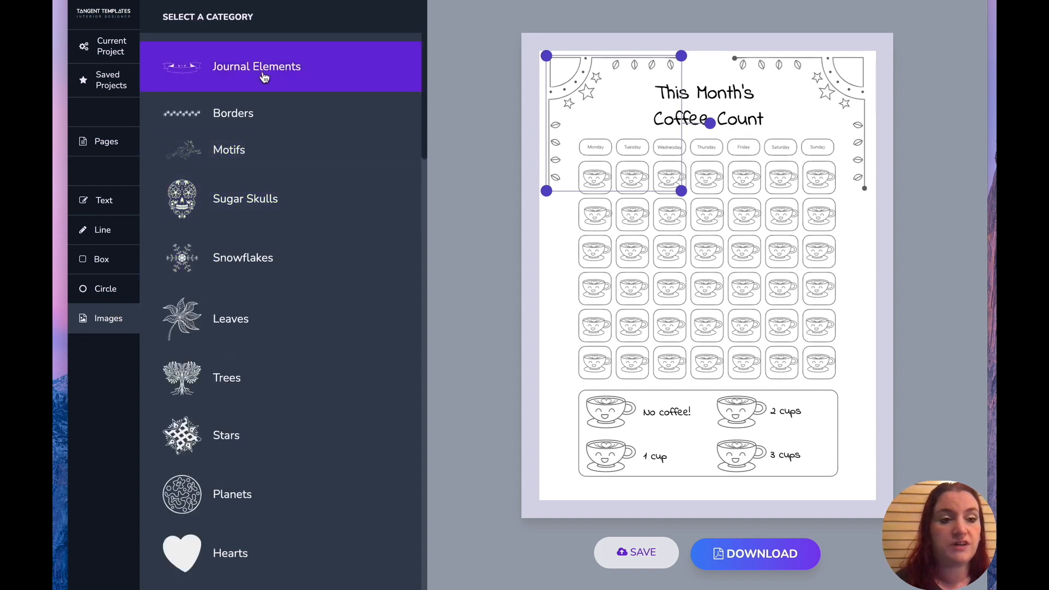
click(227, 76)
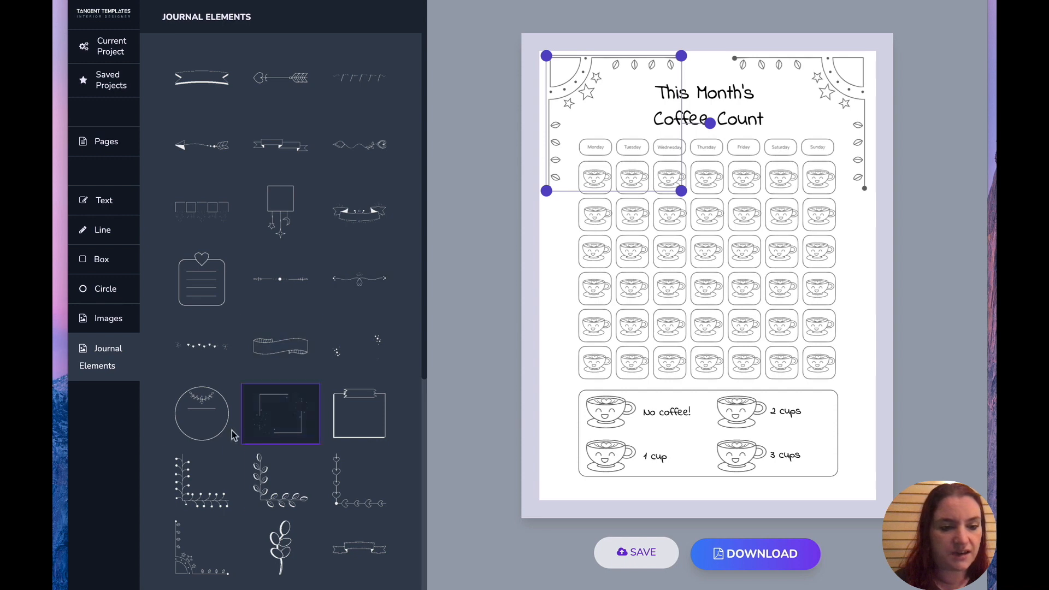
scroll(198, 544, down, 1)
scroll(198, 544, down, 6)
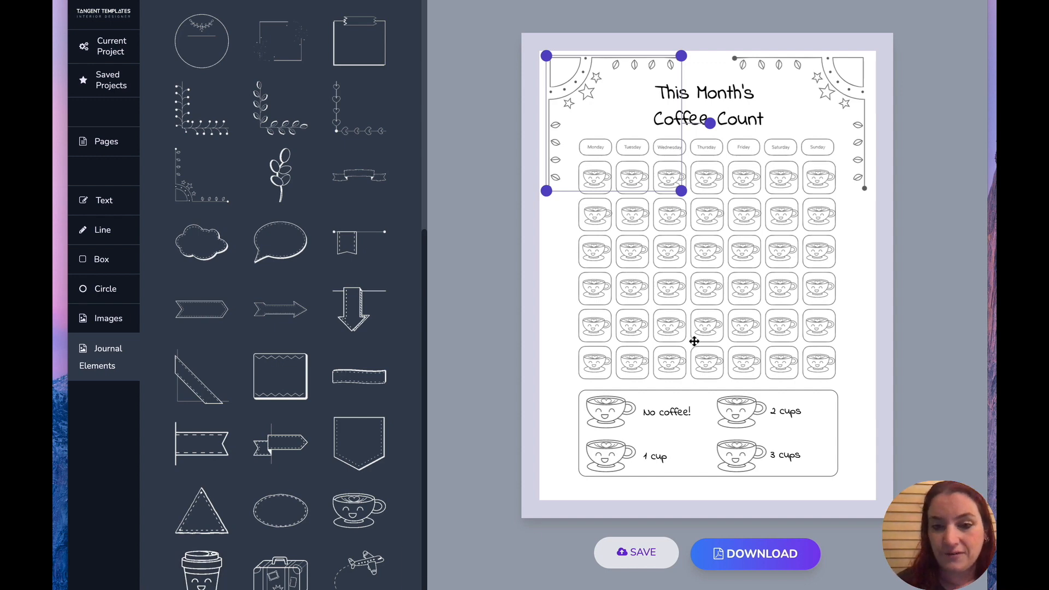
Step: Examine the legend box and the "This Month's Coffee Count" title on the tracker page
click(862, 365)
click(774, 416)
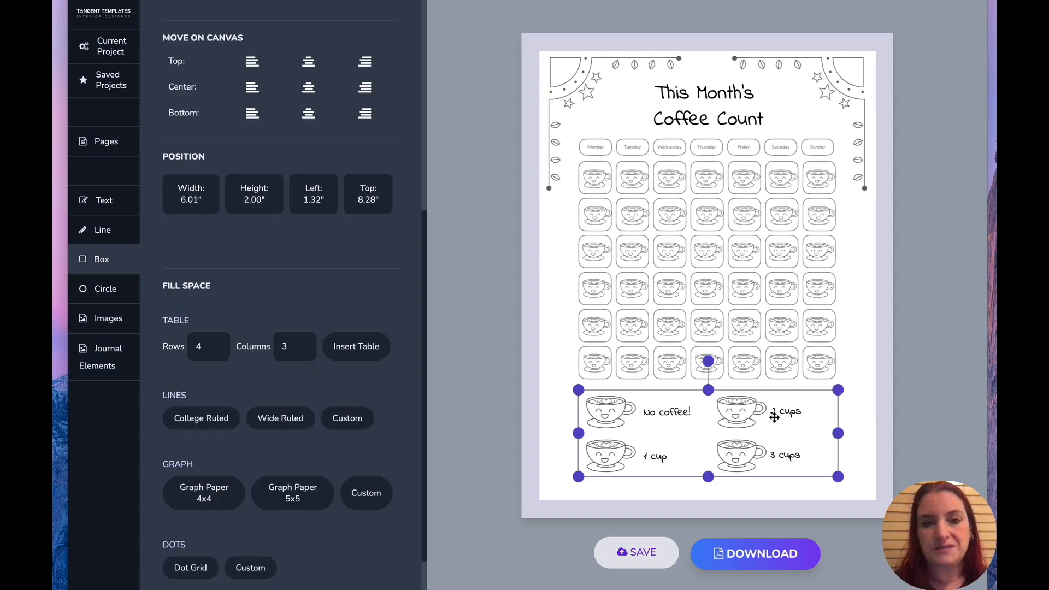
click(709, 94)
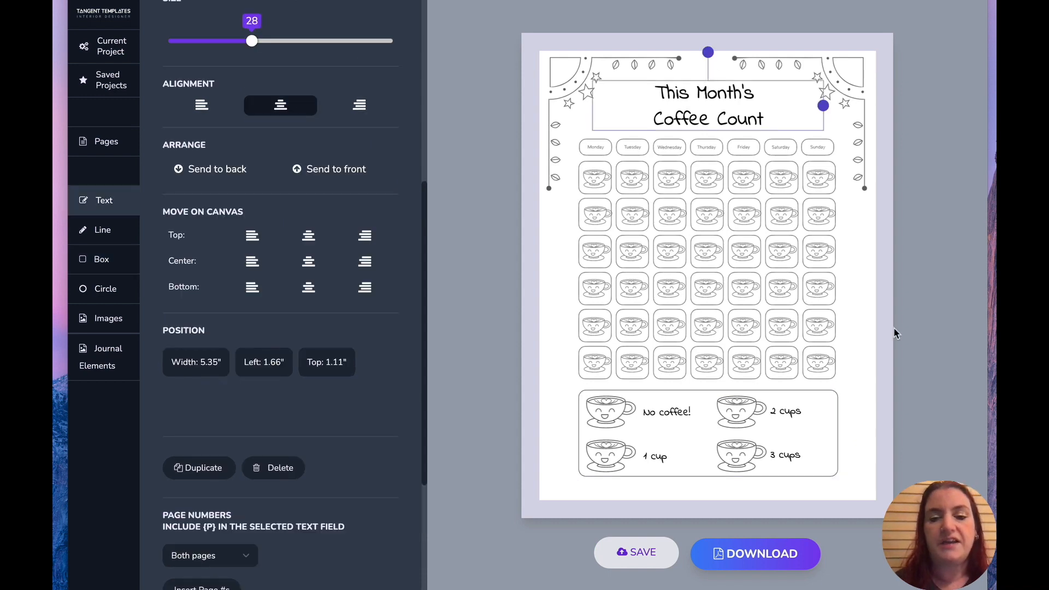
click(861, 337)
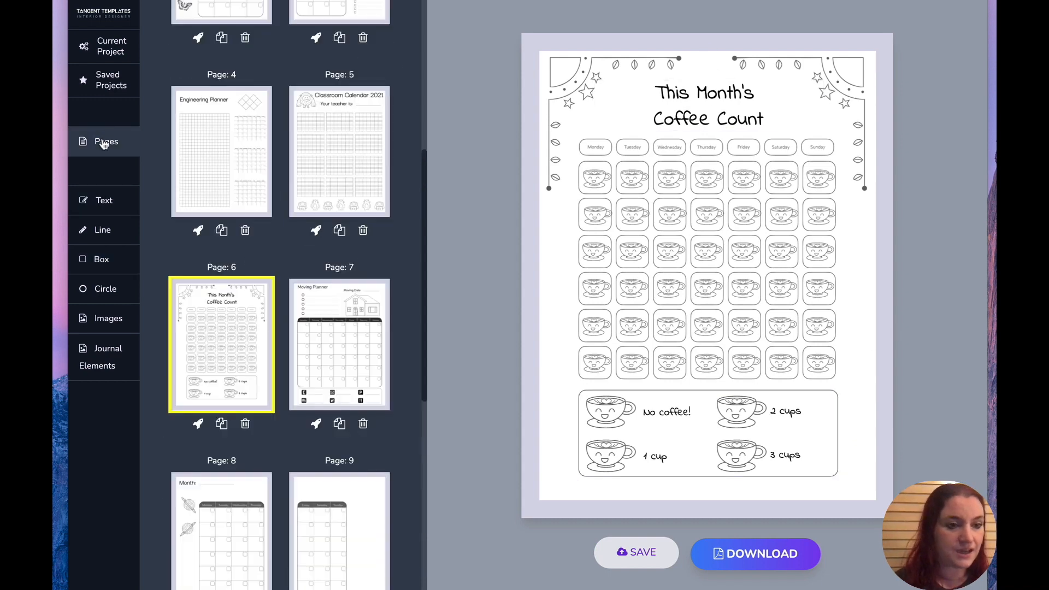
Step: Open the Moving Planner on page 7 and recolor its calendar, trying black before applying the seventh, dark gray shade
scroll(218, 218, down, 10)
scroll(218, 207, up, 8)
click(339, 234)
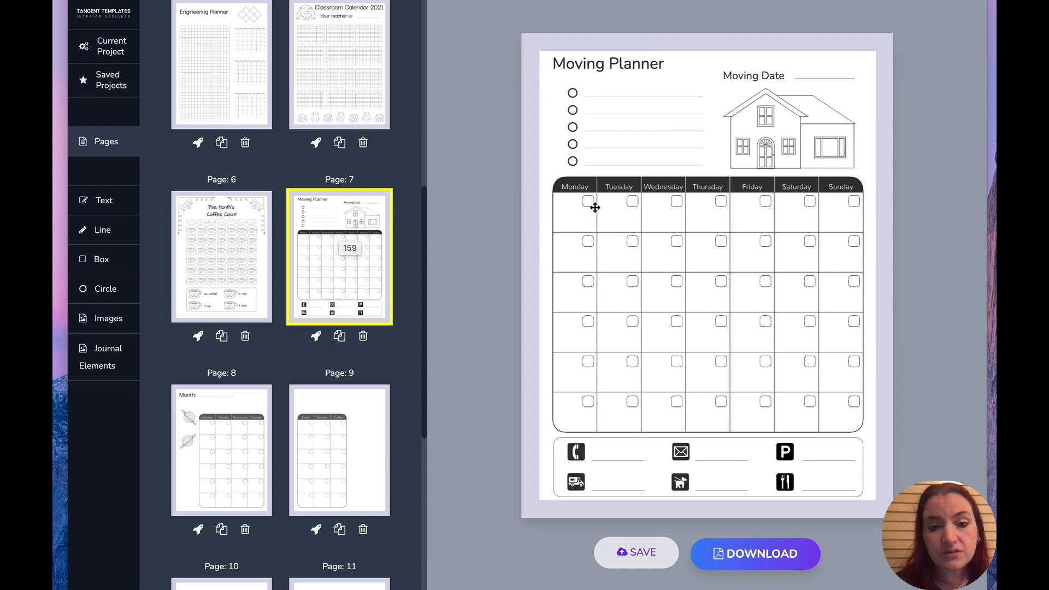
click(605, 186)
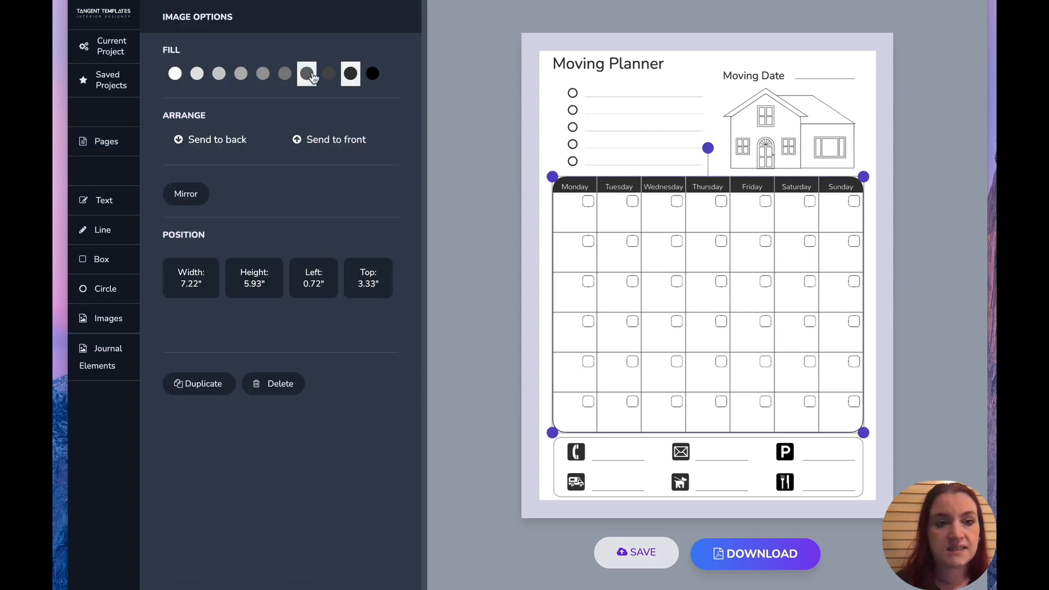
click(373, 74)
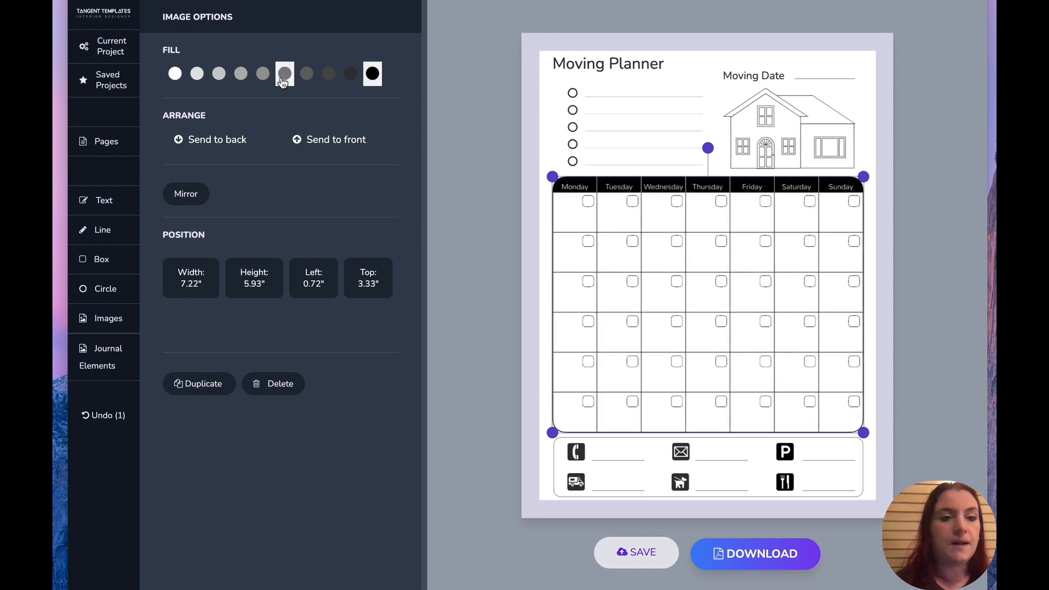
click(302, 80)
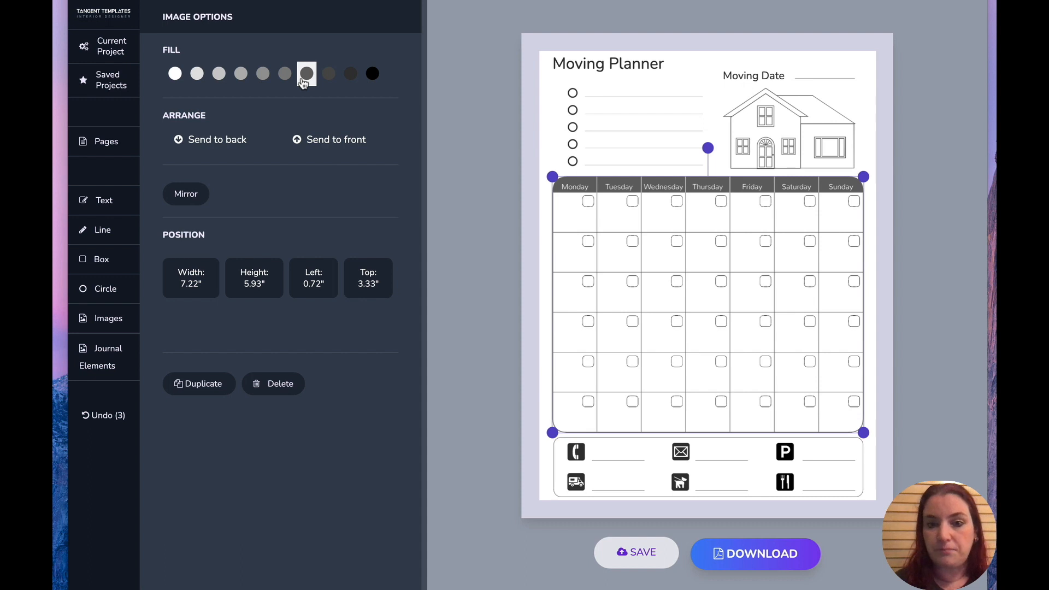
click(219, 76)
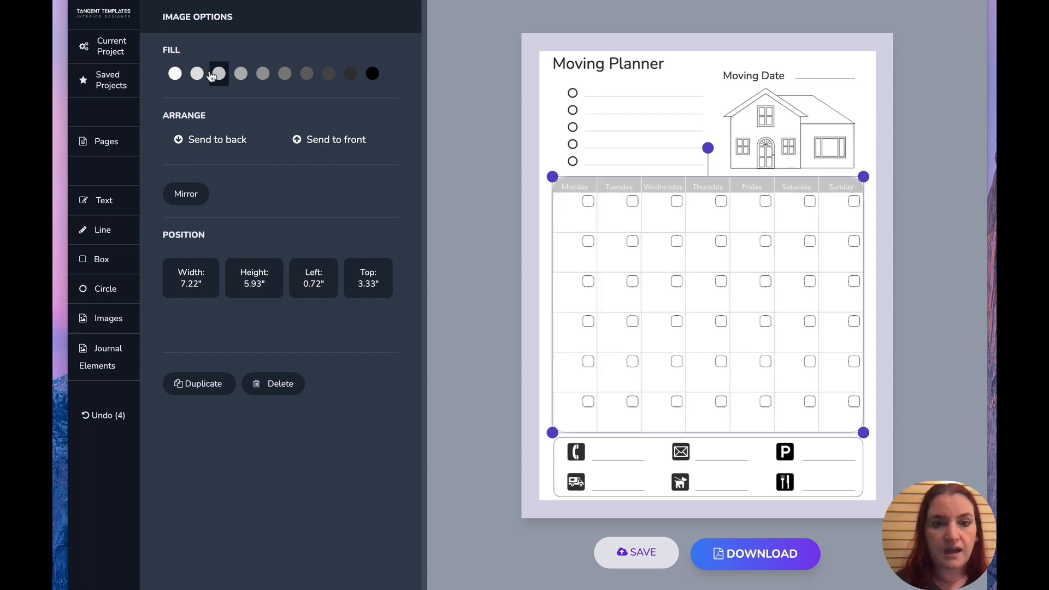
click(240, 77)
click(282, 78)
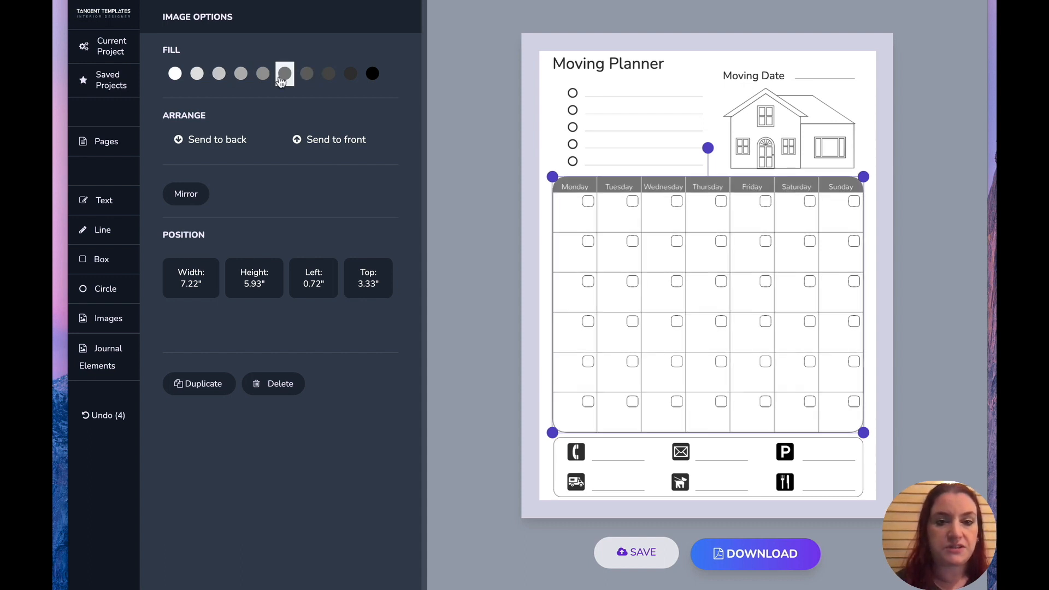
click(266, 78)
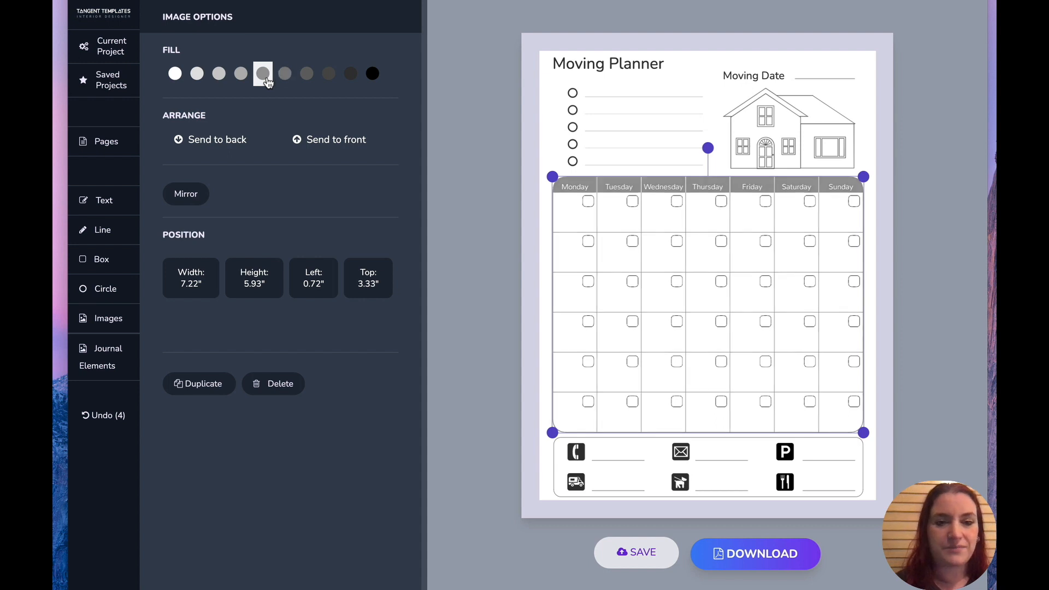
click(541, 217)
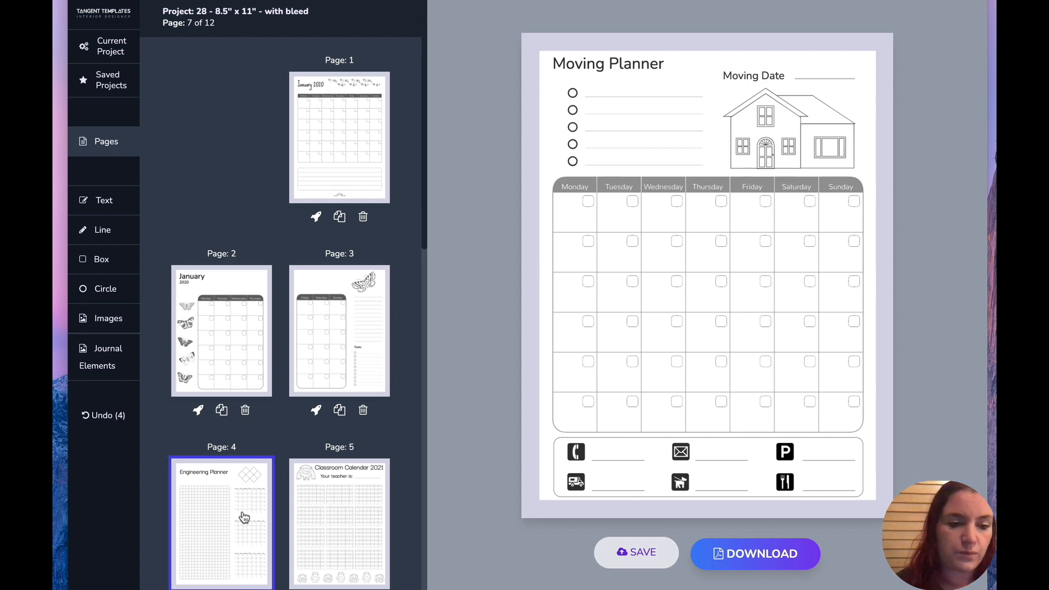
Step: Open the Engineering Planner on page 4 and fill its three small monthly calendars with black as a group
click(223, 526)
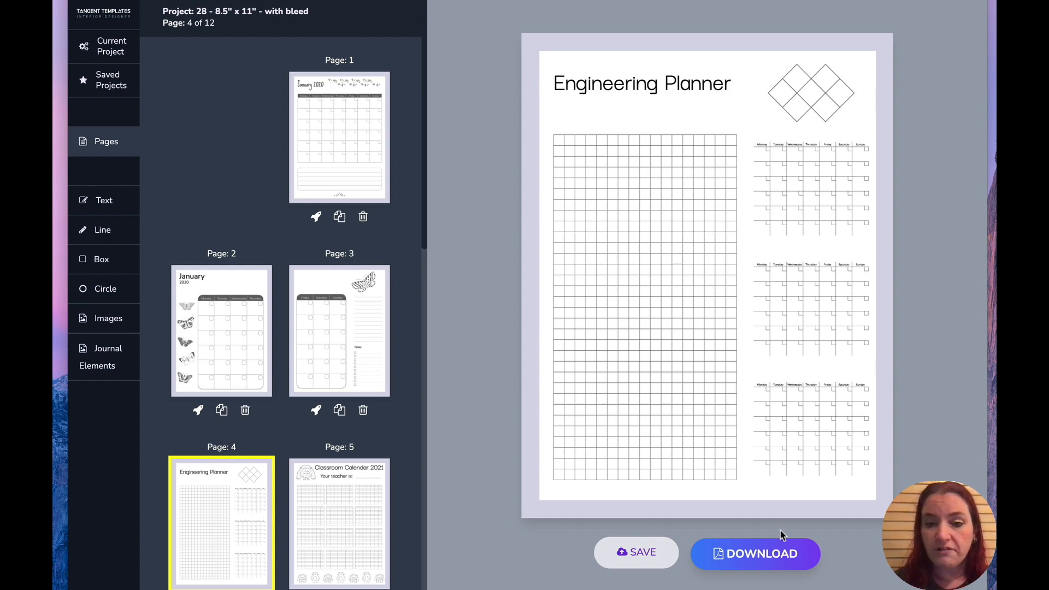
drag(805, 487, 827, 199)
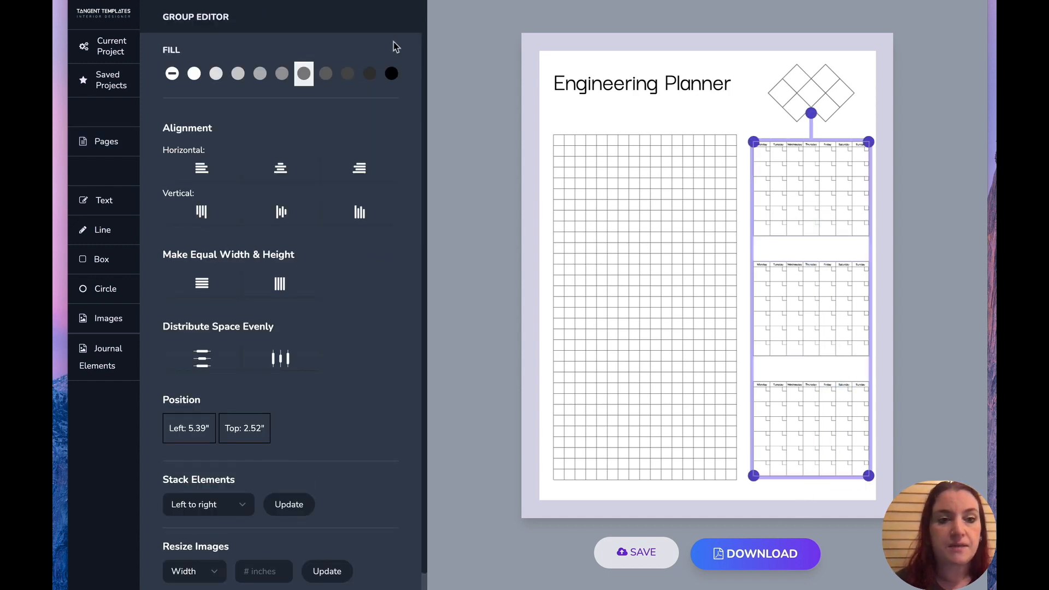
click(391, 73)
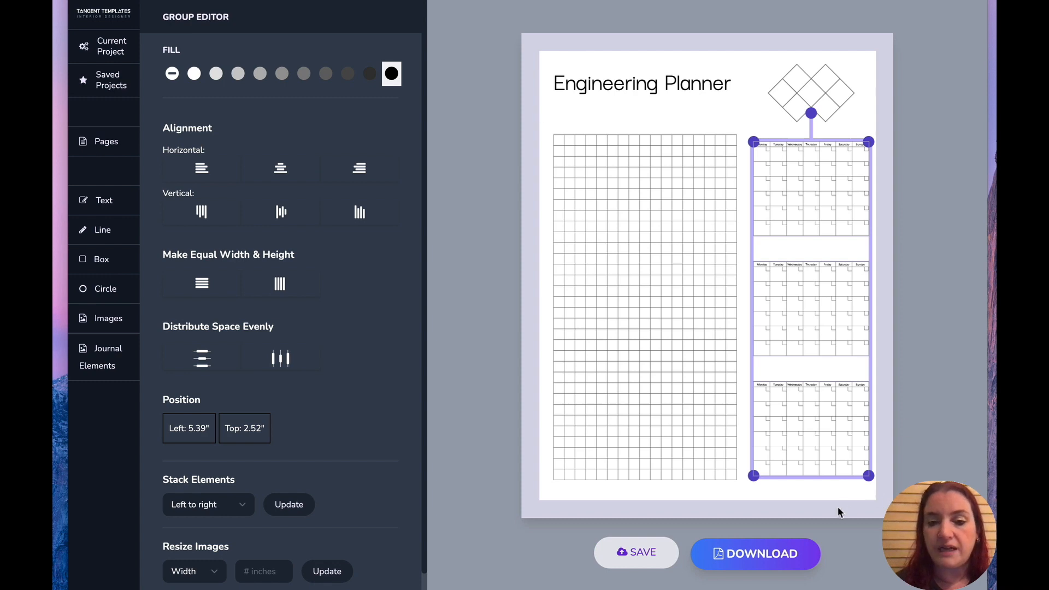
click(837, 512)
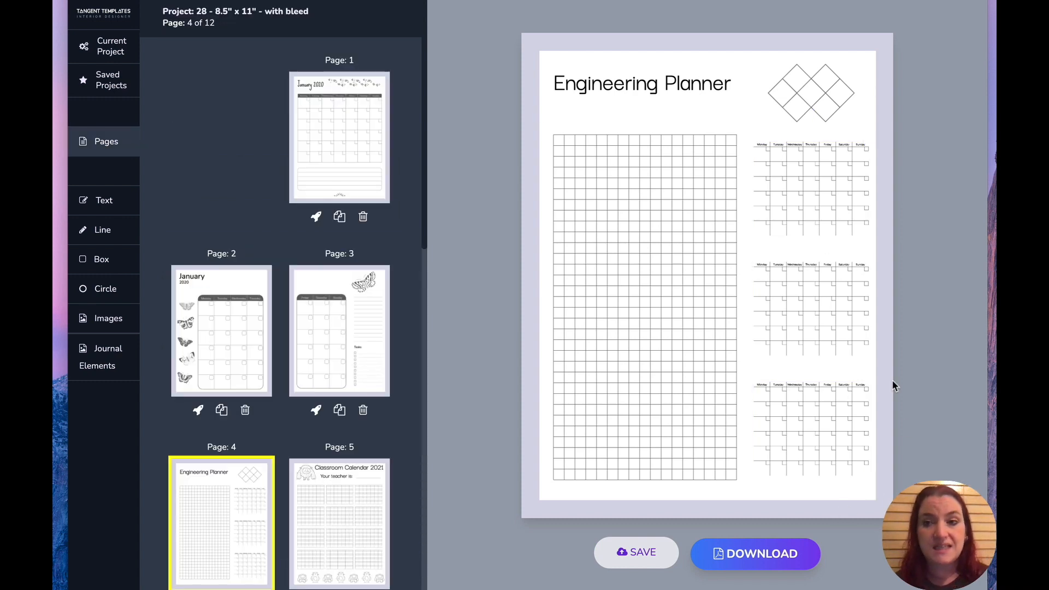